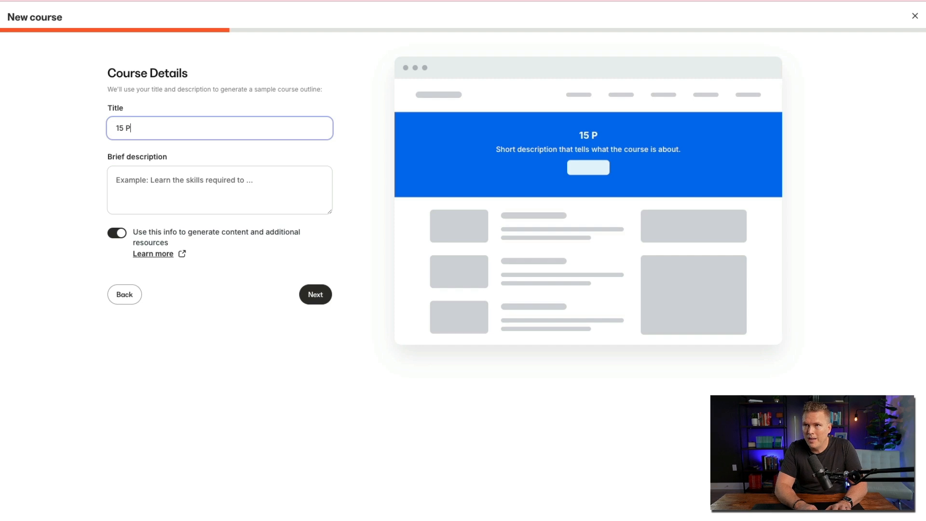
Title the course "15 Pounds Forever" and enter the description "How to lose your last 15 lbs and keep it off for LIFE".
{"action": "type", "text": "ounds Fo"}
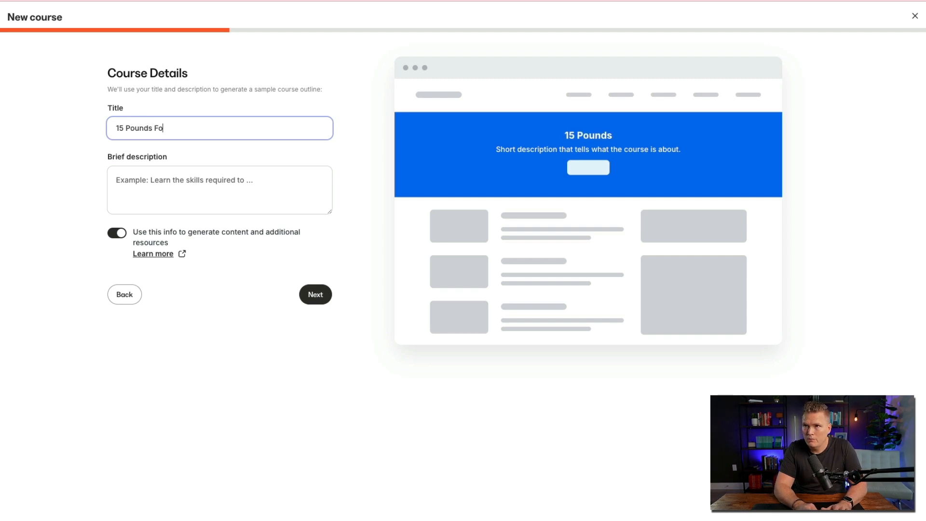
{"action": "type", "text": "rever"}
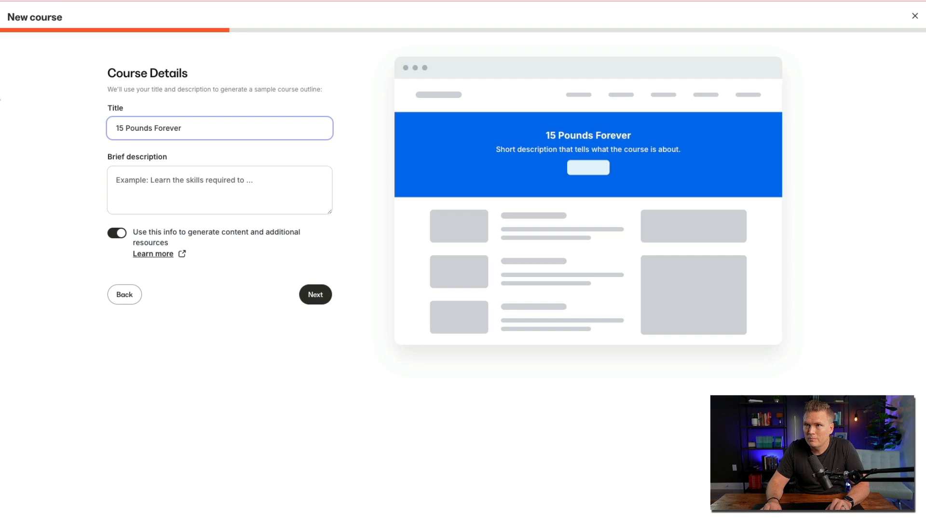
{"action": "left_click", "coordinate": [146, 182]}
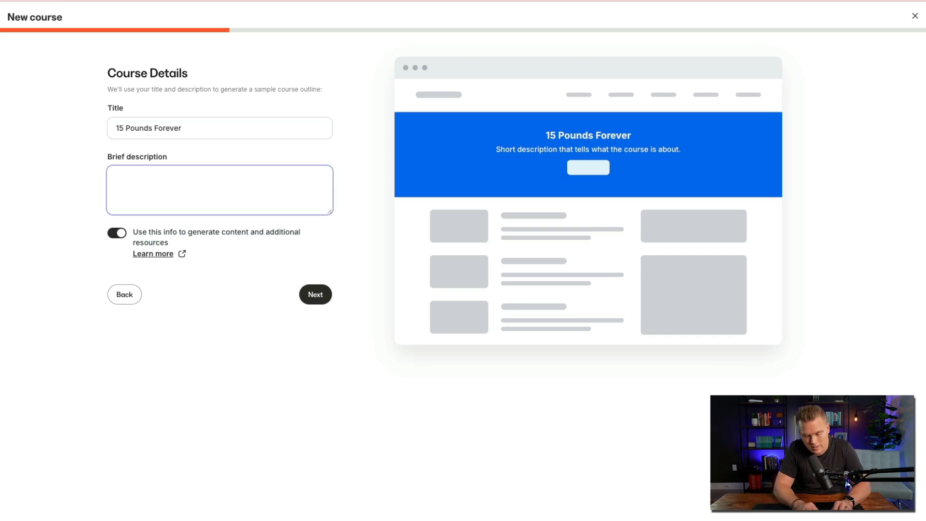
{"action": "type", "text": "How to"}
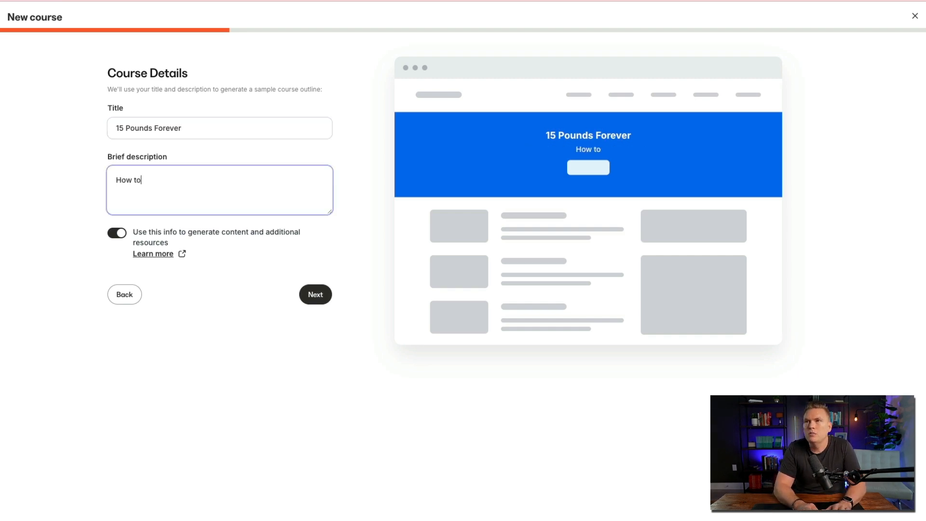
{"action": "type", "text": " lose 15"}
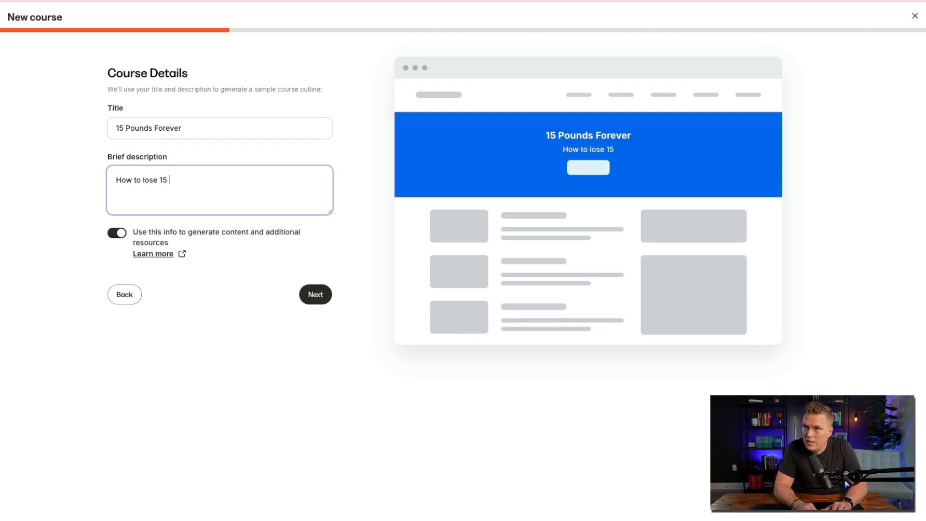
{"action": "key", "text": "BackSpace"}
{"action": "key", "text": "BackSpace"}
{"action": "type", "text": "your l"}
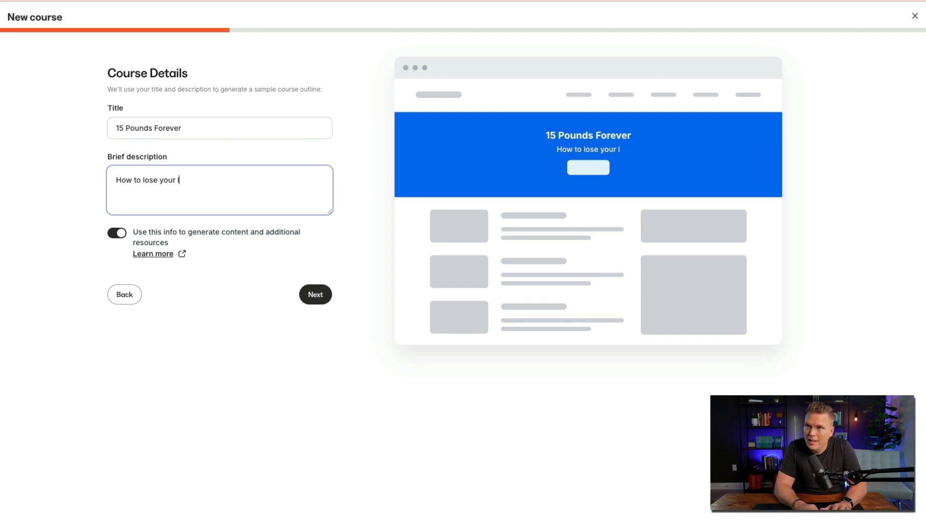
{"action": "type", "text": "ast 15 l"}
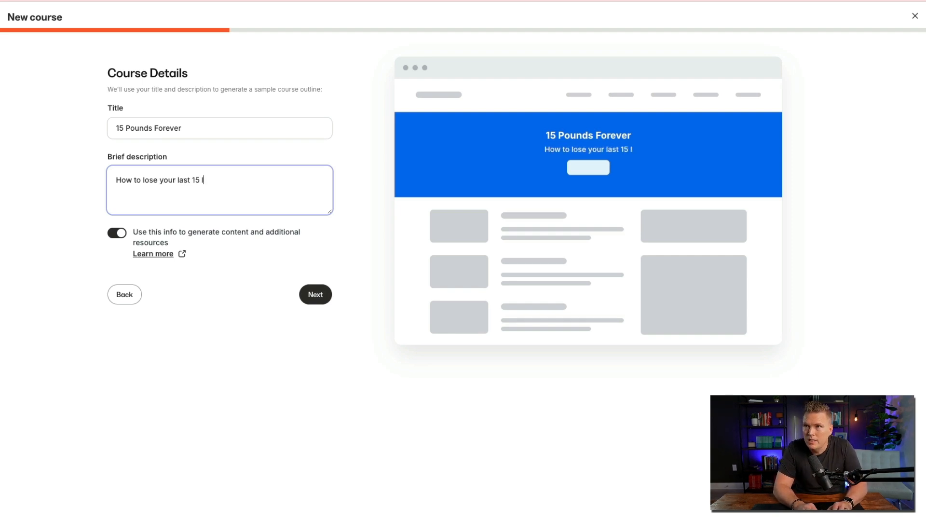
{"action": "type", "text": "bs and keep it off for LIFE"}
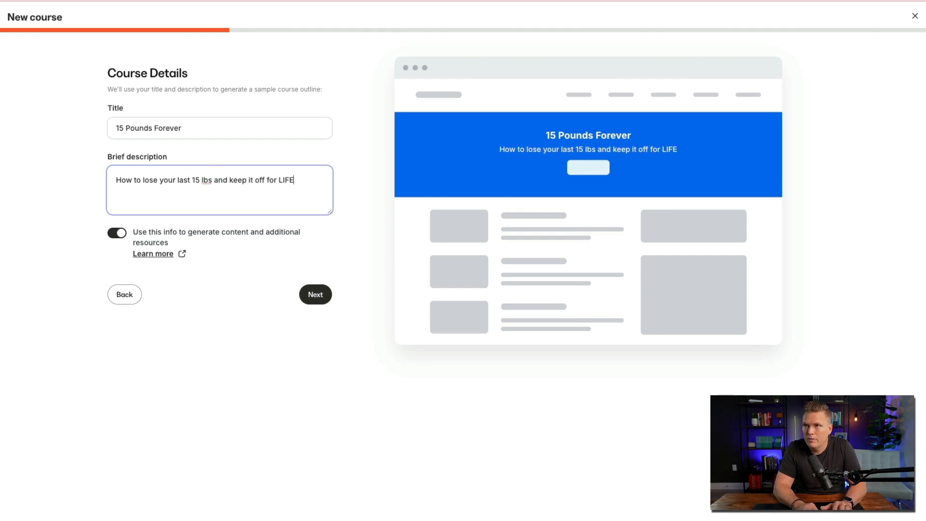
Reword the end of the description to a lowercase "life." and continue to the appearance settings.
{"action": "key", "text": "BackSpace"}
{"action": "key", "text": "BackSpace"}
{"action": "key", "text": "BackSpace"}
{"action": "key", "text": "BackSpace"}
{"action": "type", "text": "flife"}
{"action": "key", "text": "BackSpace"}
{"action": "key", "text": "BackSpace"}
{"action": "key", "text": "BackSpace"}
{"action": "key", "text": "BackSpace"}
{"action": "key", "text": "BackSpace"}
{"action": "type", "text": "life."}
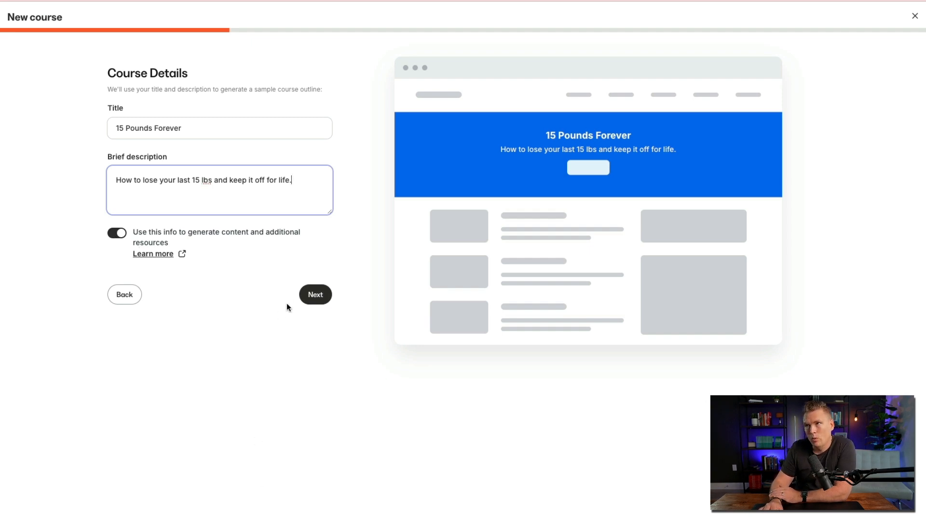
{"action": "left_click", "coordinate": [313, 294]}
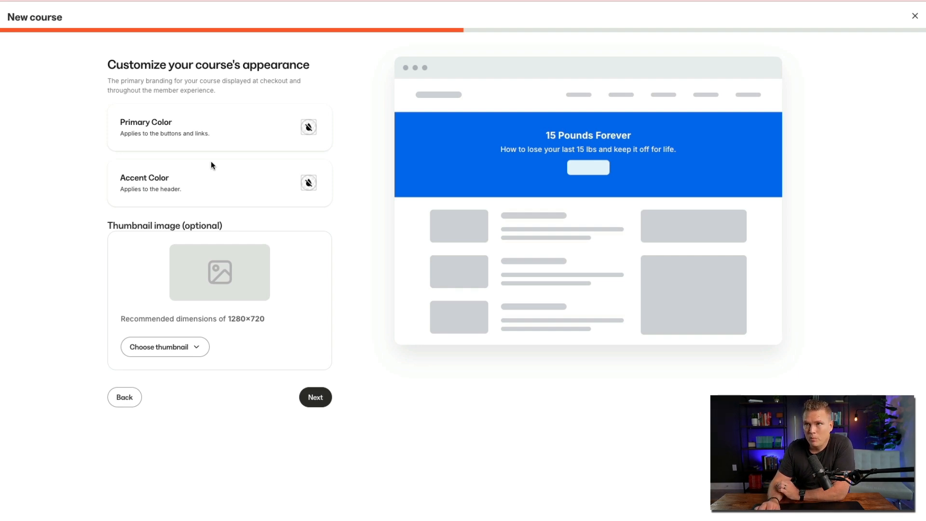
Set the course's primary color to orange and its accent color to light blue.
{"action": "left_click", "coordinate": [309, 128]}
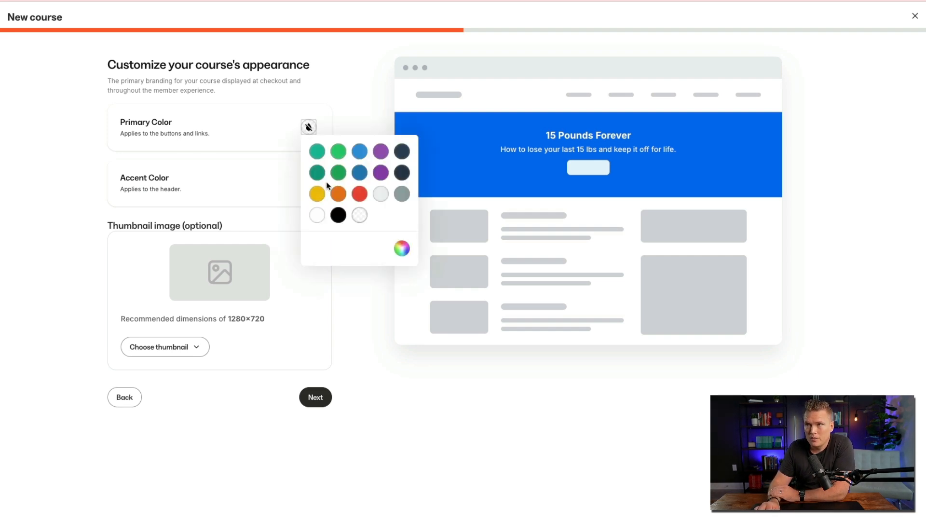
{"action": "left_click", "coordinate": [338, 193]}
{"action": "left_click", "coordinate": [189, 177]}
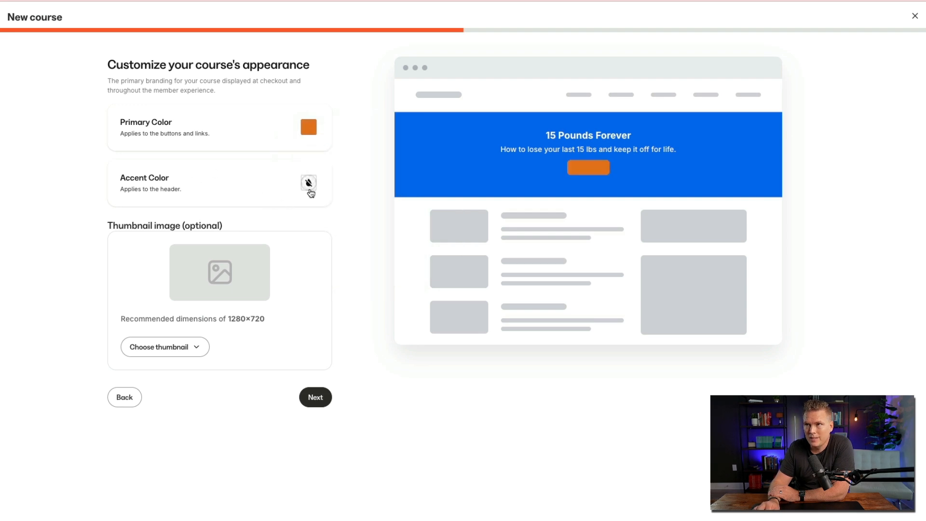
{"action": "left_click", "coordinate": [309, 182]}
{"action": "left_click", "coordinate": [359, 206]}
{"action": "left_click", "coordinate": [70, 184]}
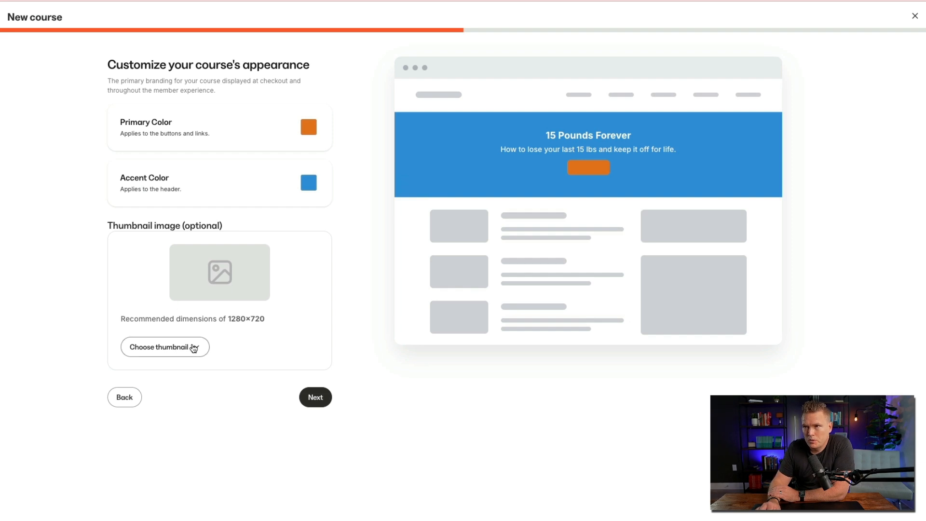
Continue without a thumbnail, leave the course free and skip the payments connection.
{"action": "left_click", "coordinate": [326, 400]}
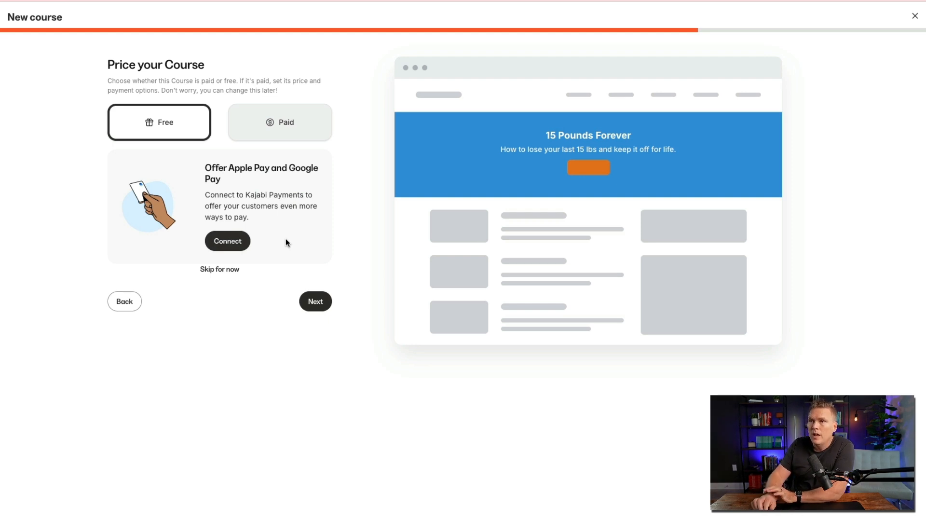
{"action": "left_click", "coordinate": [224, 273]}
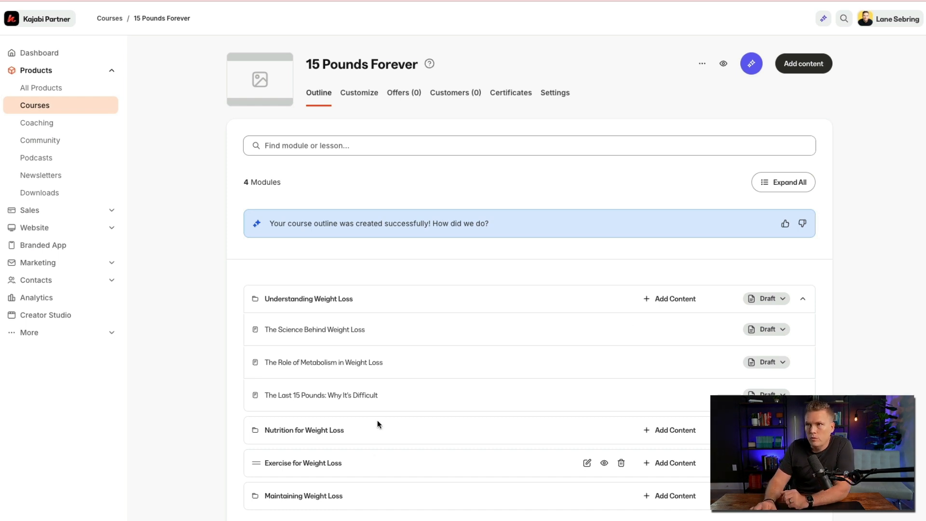
Expand all modules, examine the generated course outline, and open the lesson "The Science Behind Weight Loss".
{"action": "left_click", "coordinate": [781, 182]}
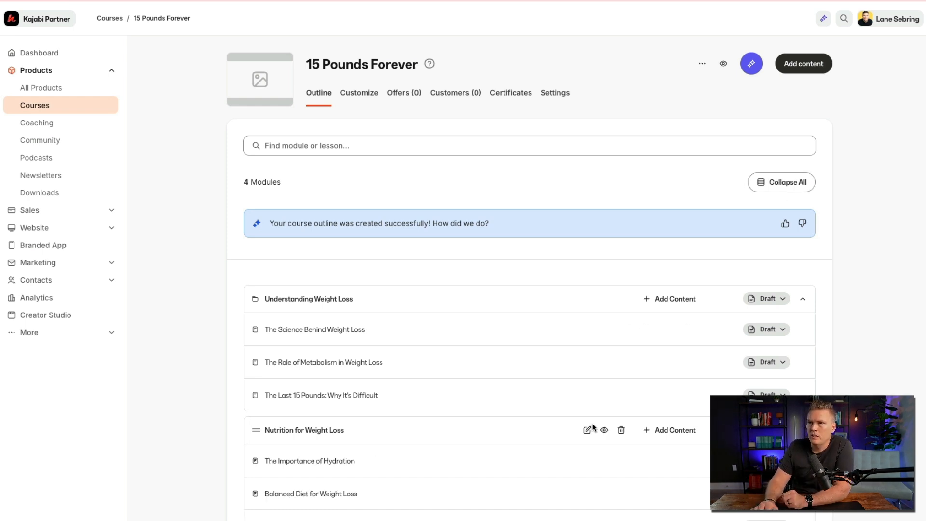
{"action": "scroll", "coordinate": [594, 428], "scroll_direction": "down", "scroll_amount": 2}
{"action": "scroll", "coordinate": [593, 428], "scroll_direction": "down", "scroll_amount": 4}
{"action": "scroll", "coordinate": [593, 428], "scroll_direction": "up", "scroll_amount": 2}
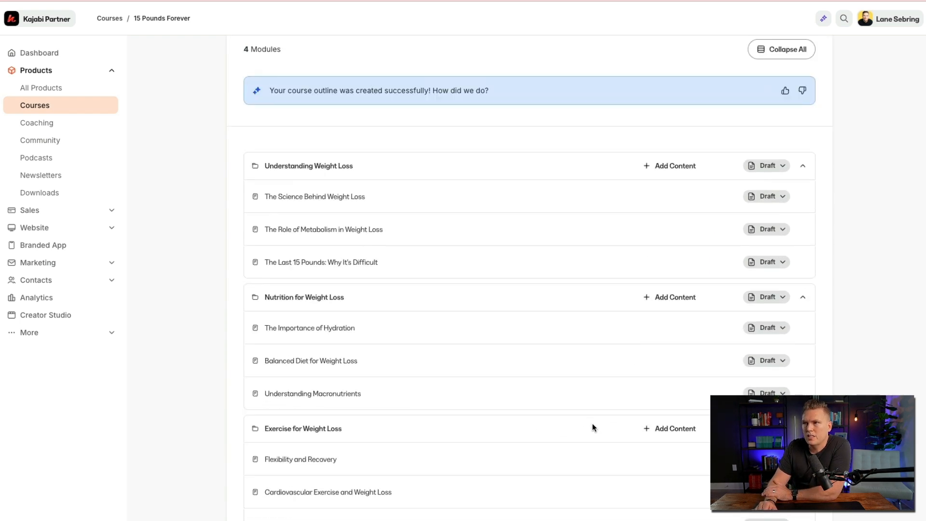
{"action": "scroll", "coordinate": [593, 427], "scroll_direction": "up", "scroll_amount": 3}
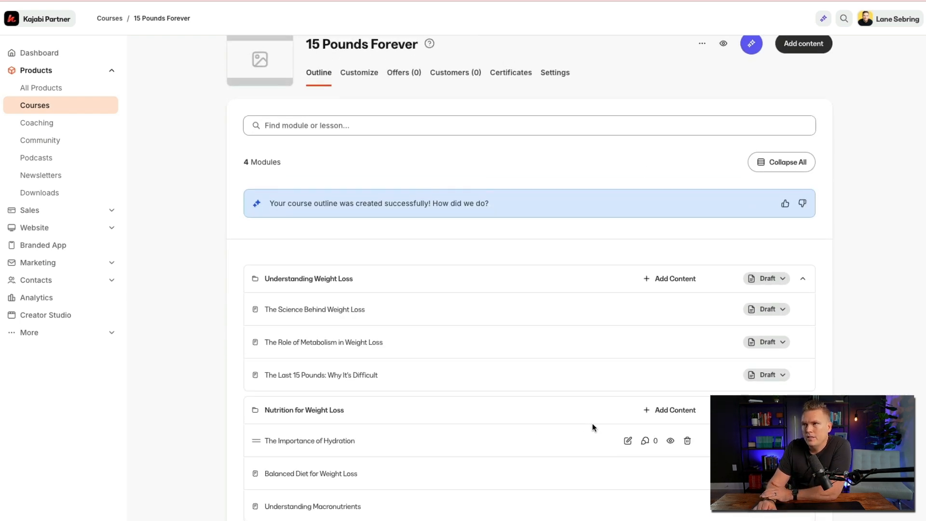
{"action": "scroll", "coordinate": [594, 428], "scroll_direction": "up", "scroll_amount": 1}
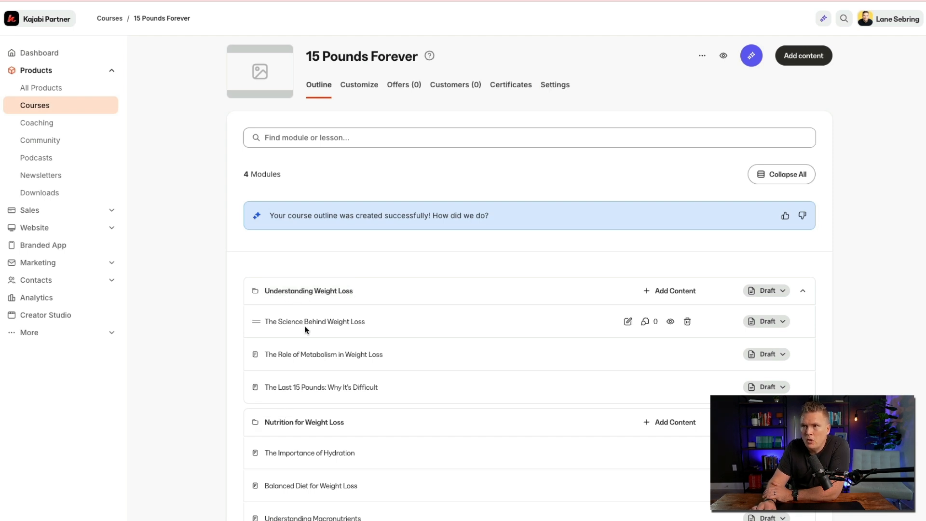
{"action": "scroll", "coordinate": [316, 291], "scroll_direction": "down", "scroll_amount": 2}
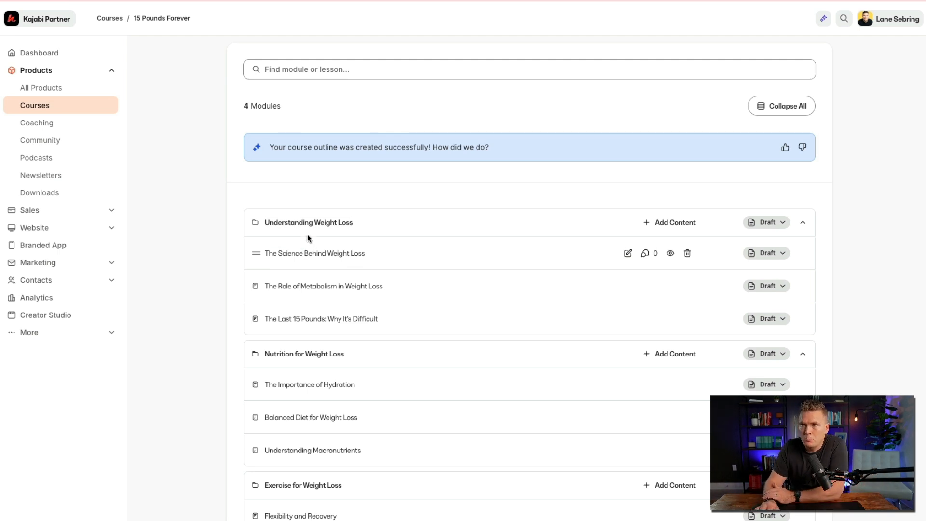
{"action": "scroll", "coordinate": [288, 368], "scroll_direction": "down", "scroll_amount": 2}
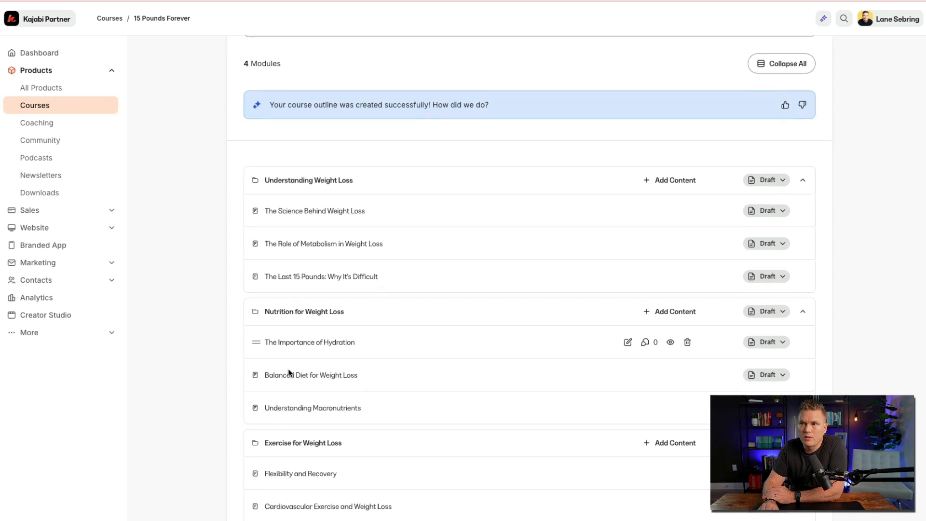
{"action": "scroll", "coordinate": [283, 412], "scroll_direction": "down", "scroll_amount": 2}
{"action": "scroll", "coordinate": [283, 412], "scroll_direction": "up", "scroll_amount": 5}
{"action": "scroll", "coordinate": [290, 408], "scroll_direction": "down", "scroll_amount": 2}
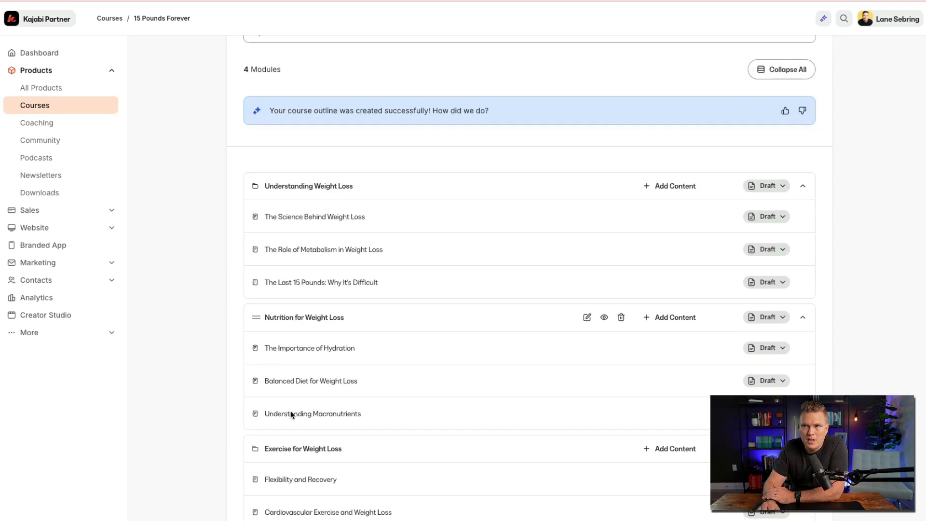
{"action": "scroll", "coordinate": [299, 509], "scroll_direction": "down", "scroll_amount": 4}
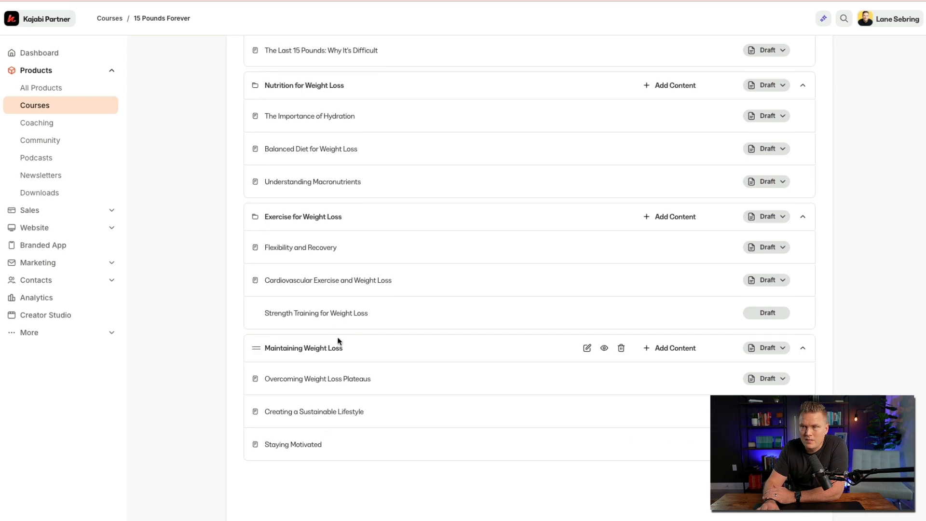
{"action": "scroll", "coordinate": [327, 331], "scroll_direction": "up", "scroll_amount": 6}
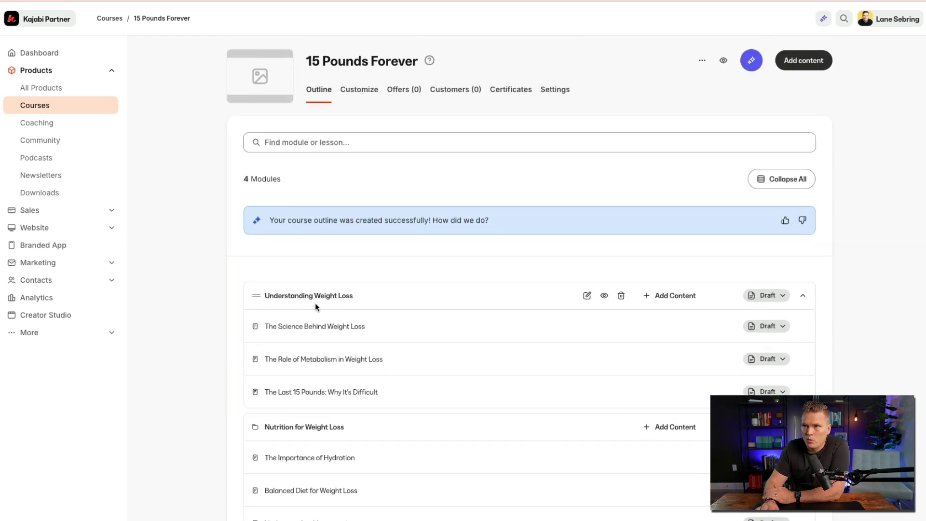
{"action": "left_click", "coordinate": [316, 330]}
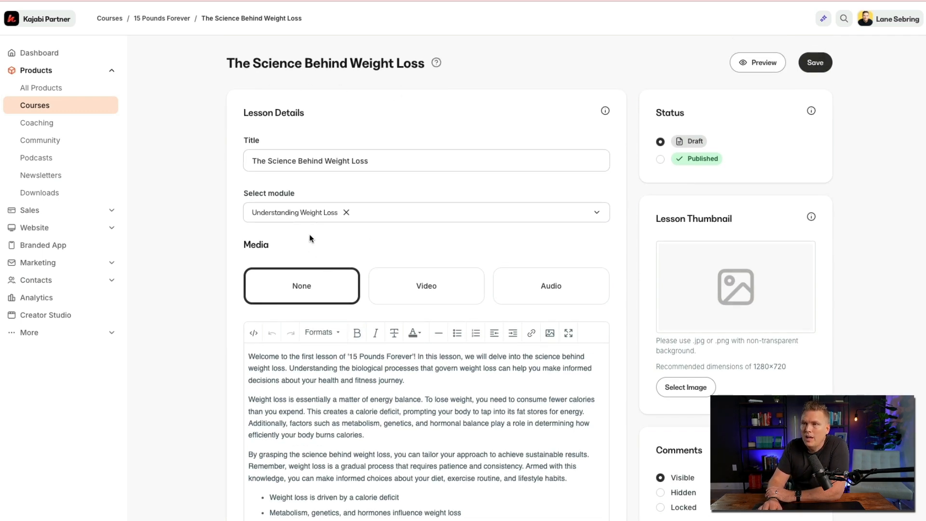
Try replacing the lesson title with "The art of weight loss".
{"action": "triple_click", "coordinate": [389, 169]}
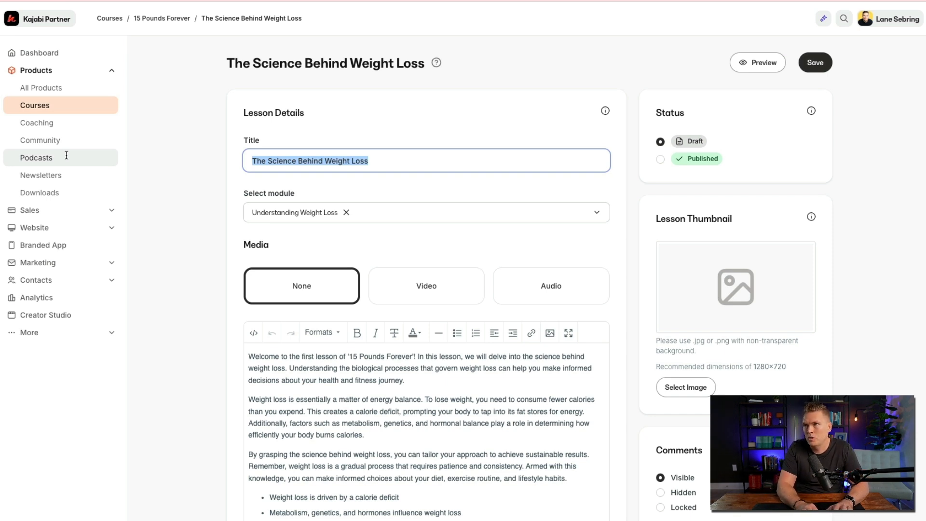
{"action": "type", "text": "The ar"}
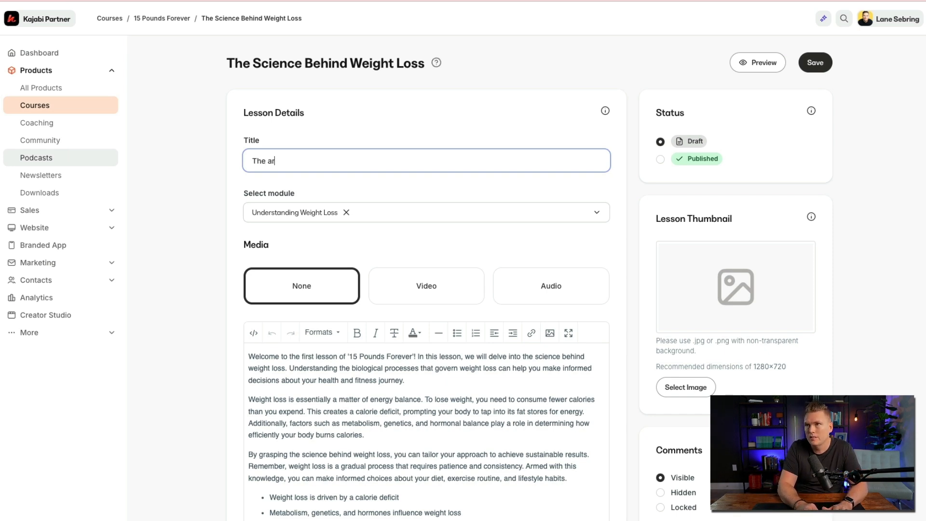
{"action": "type", "text": "t of weightl"}
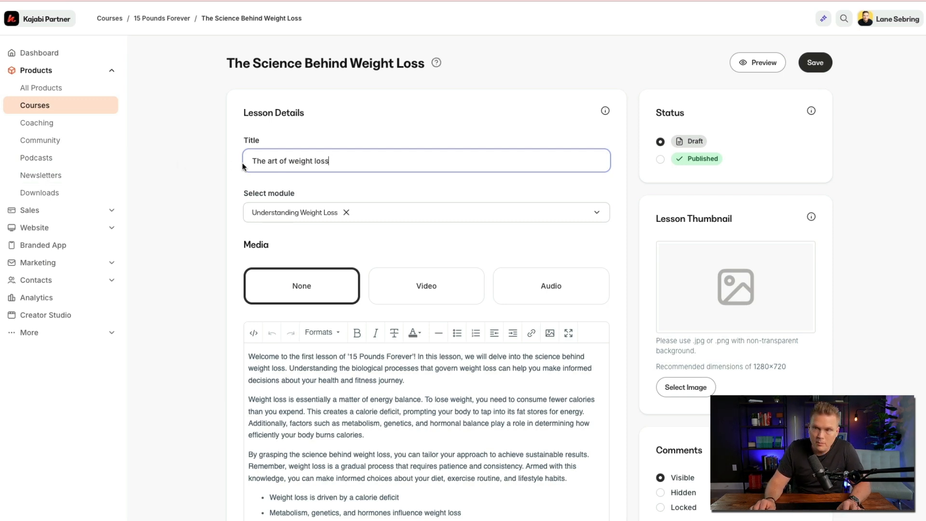
Clear the reworded lesson title and restore the original one.
{"action": "key", "text": "BackSpace"}
{"action": "key", "text": "BackSpace"}
{"action": "key", "text": "BackSpace"}
{"action": "key", "text": "BackSpace"}
{"action": "key", "text": "BackSpace"}
{"action": "key", "text": "BackSpace"}
{"action": "key", "text": "BackSpace"}
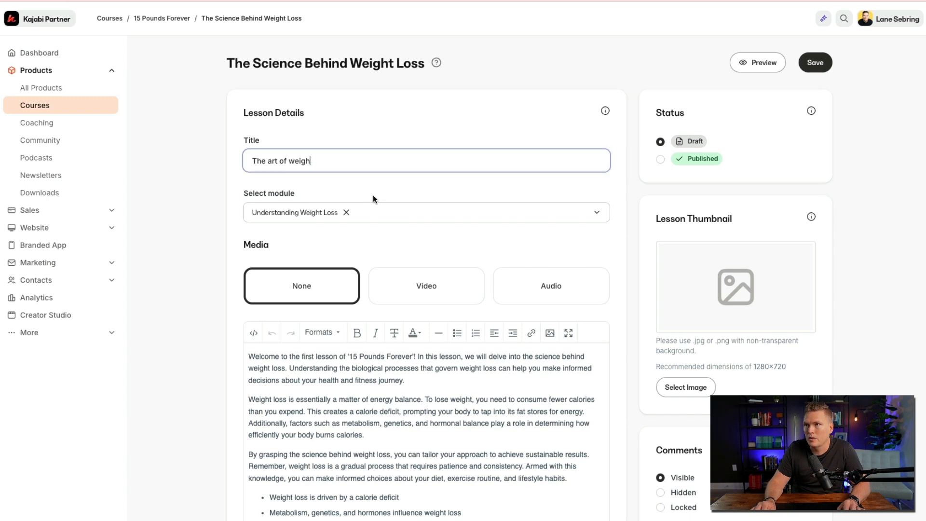
{"action": "key", "text": "BackSpace"}
{"action": "key", "text": "BackSpace"}
{"action": "key", "text": "BackSpace"}
{"action": "key", "text": "BackSpace"}
{"action": "key", "text": "BackSpace"}
{"action": "key", "text": "BackSpace"}
{"action": "key", "text": "BackSpace"}
{"action": "key", "text": "BackSpace"}
{"action": "key", "text": "BackSpace"}
{"action": "key", "text": "BackSpace"}
{"action": "key", "text": "BackSpace"}
{"action": "key", "text": "BackSpace"}
{"action": "key", "text": "BackSpace"}
{"action": "key", "text": "BackSpace"}
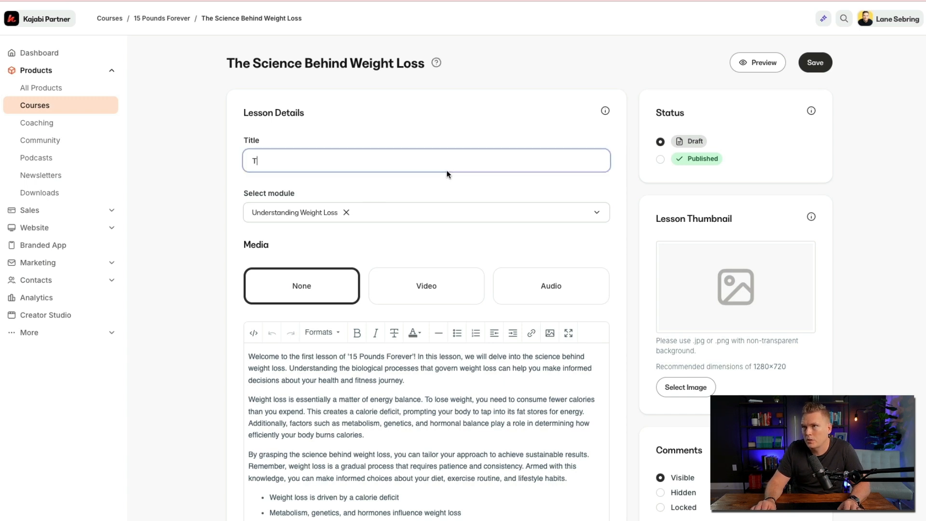
{"action": "key", "text": "ctrl+z"}
{"action": "left_click", "coordinate": [161, 188]}
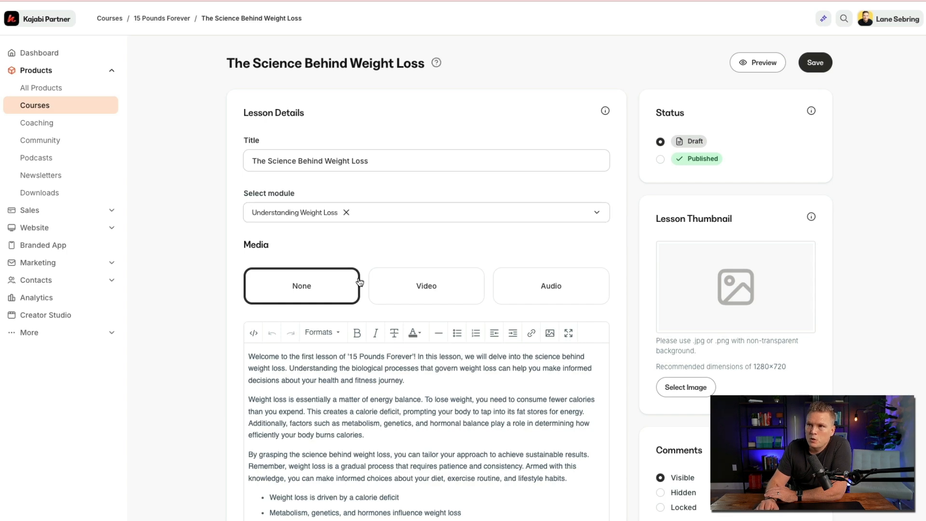
Look over the lesson text, try the Video media type, and switch the lesson's media to Audio.
{"action": "scroll", "coordinate": [360, 280], "scroll_direction": "down", "scroll_amount": 3}
{"action": "scroll", "coordinate": [359, 279], "scroll_direction": "up", "scroll_amount": 1}
{"action": "scroll", "coordinate": [364, 322], "scroll_direction": "down", "scroll_amount": 1}
{"action": "scroll", "coordinate": [364, 326], "scroll_direction": "up", "scroll_amount": 1}
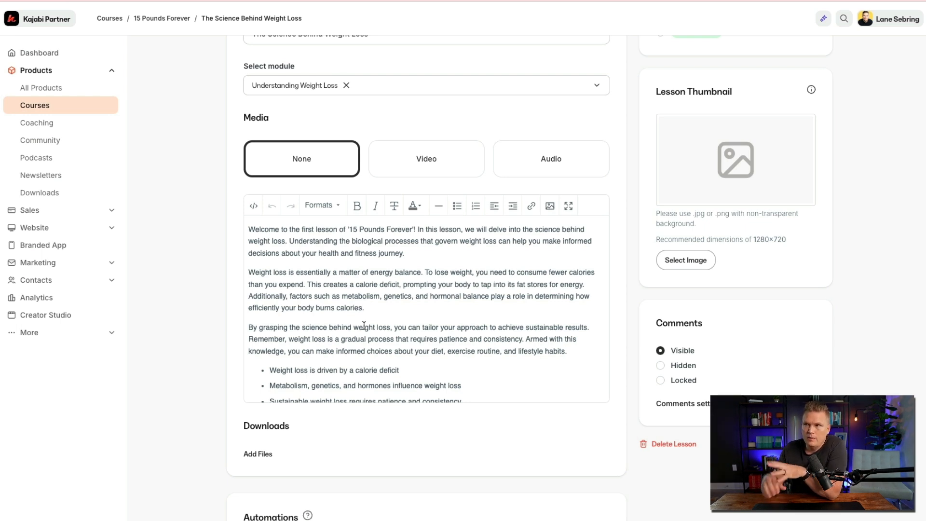
{"action": "left_click", "coordinate": [415, 166]}
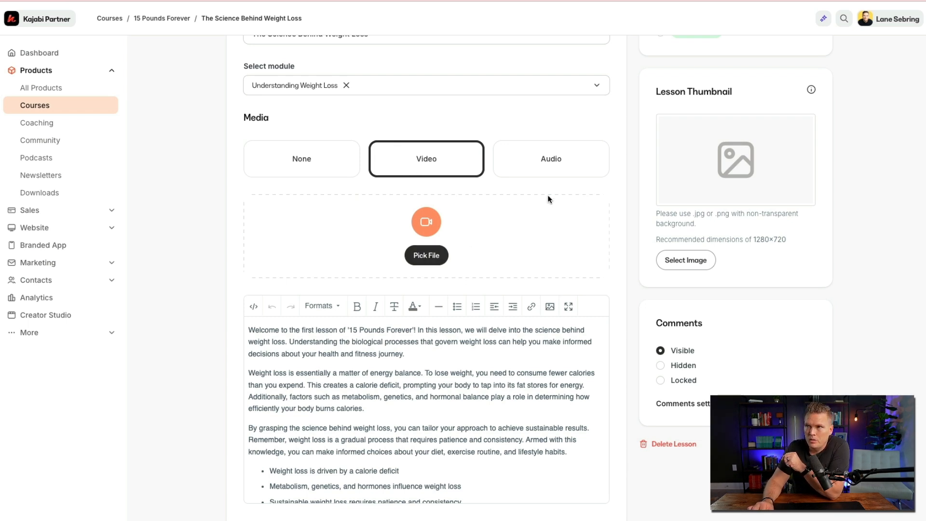
{"action": "left_click", "coordinate": [562, 150]}
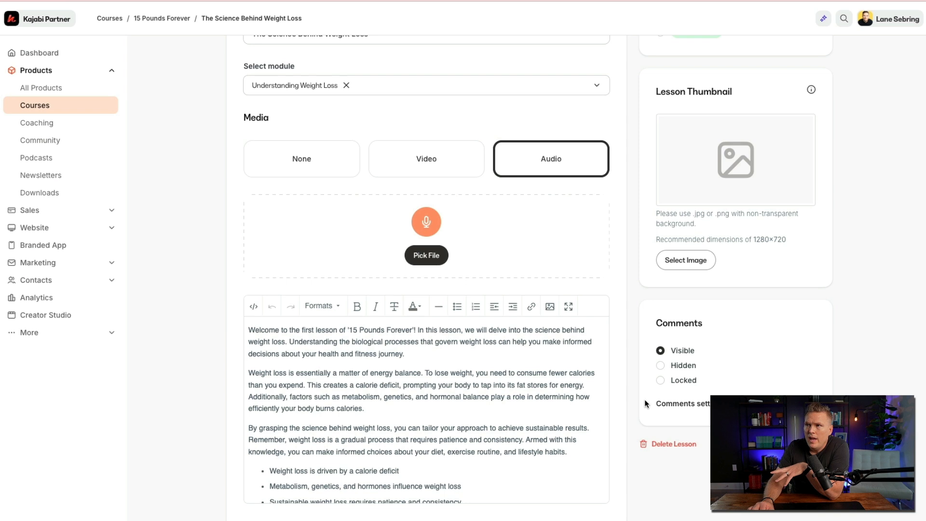
{"action": "scroll", "coordinate": [449, 451], "scroll_direction": "down", "scroll_amount": 1}
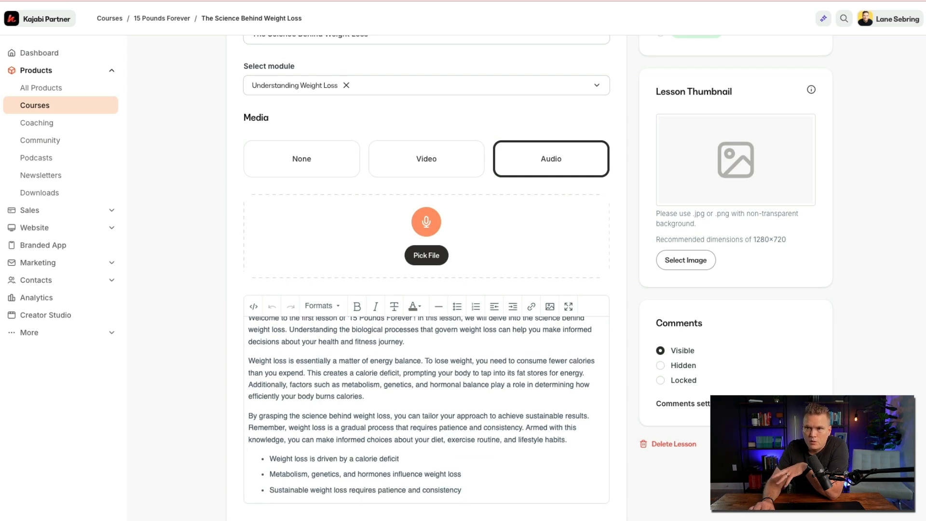
Look at the Downloads section below the lesson text.
{"action": "scroll", "coordinate": [253, 458], "scroll_direction": "down", "scroll_amount": 2}
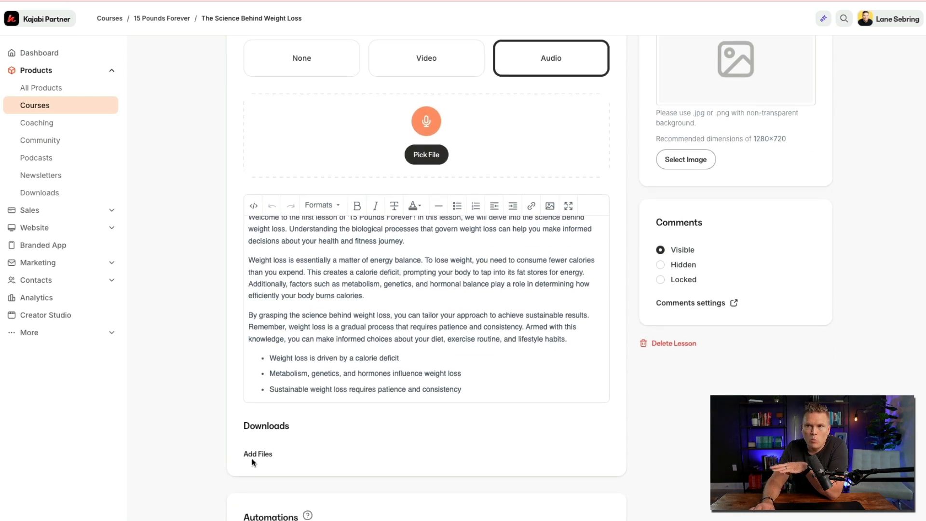
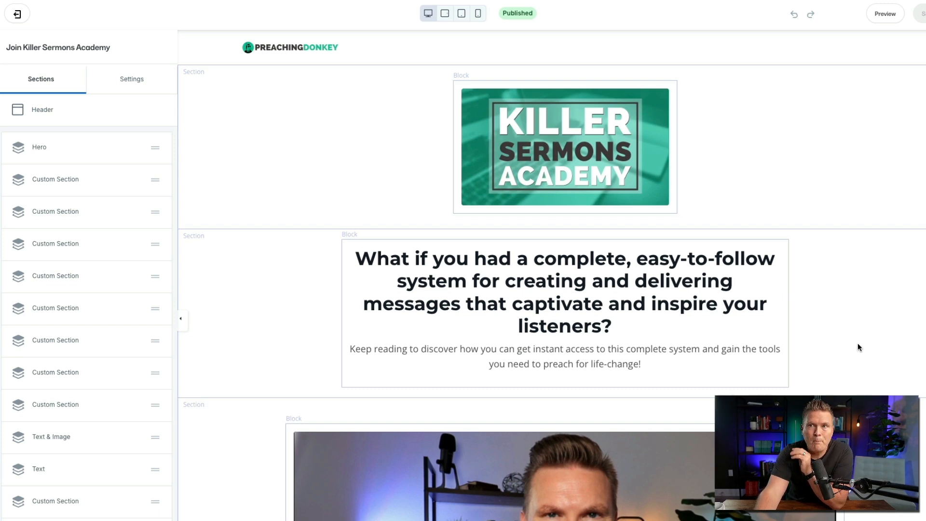
Examine the opening of the "Join Killer Sermons Academy" landing page: logo hero, headline, intro video and the list of sections.
{"action": "scroll", "coordinate": [857, 343], "scroll_direction": "down", "scroll_amount": 8}
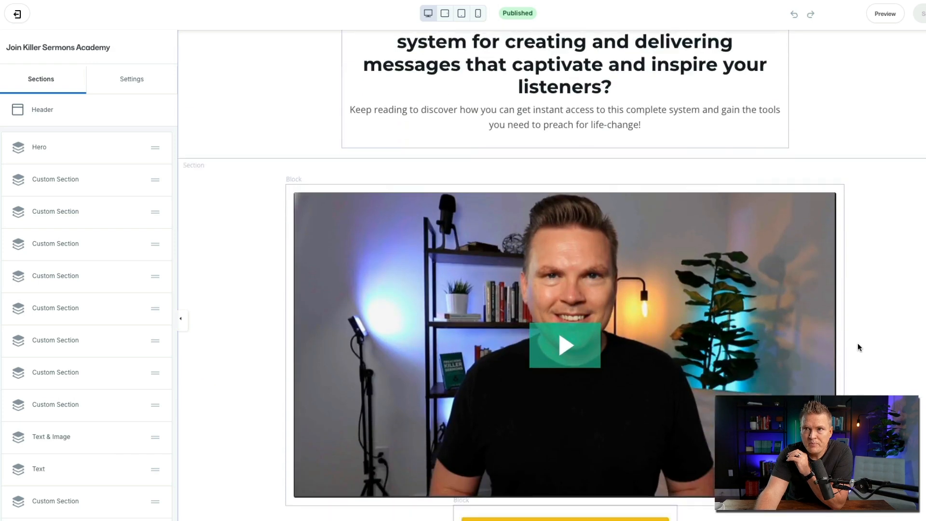
{"action": "scroll", "coordinate": [857, 343], "scroll_direction": "up", "scroll_amount": 3}
{"action": "scroll", "coordinate": [858, 342], "scroll_direction": "up", "scroll_amount": 1}
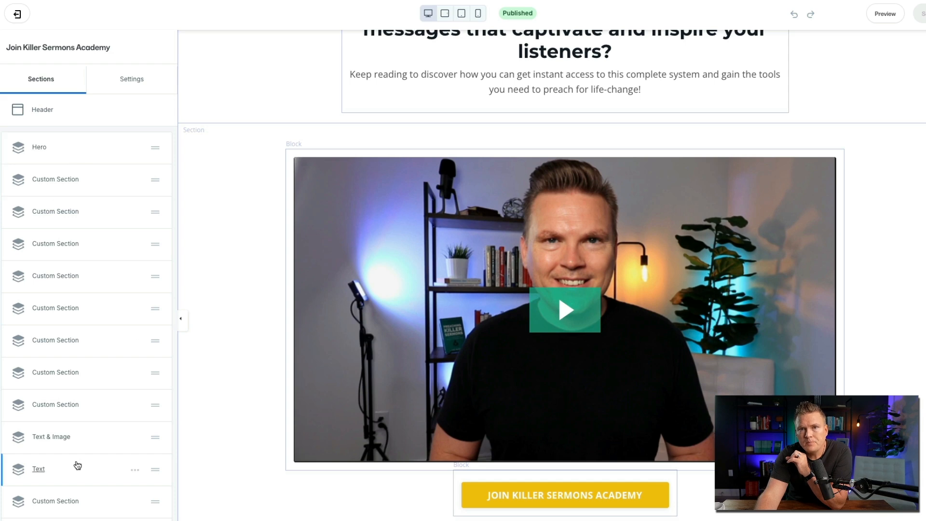
{"action": "scroll", "coordinate": [77, 464], "scroll_direction": "down", "scroll_amount": 3}
{"action": "scroll", "coordinate": [77, 464], "scroll_direction": "up", "scroll_amount": 3}
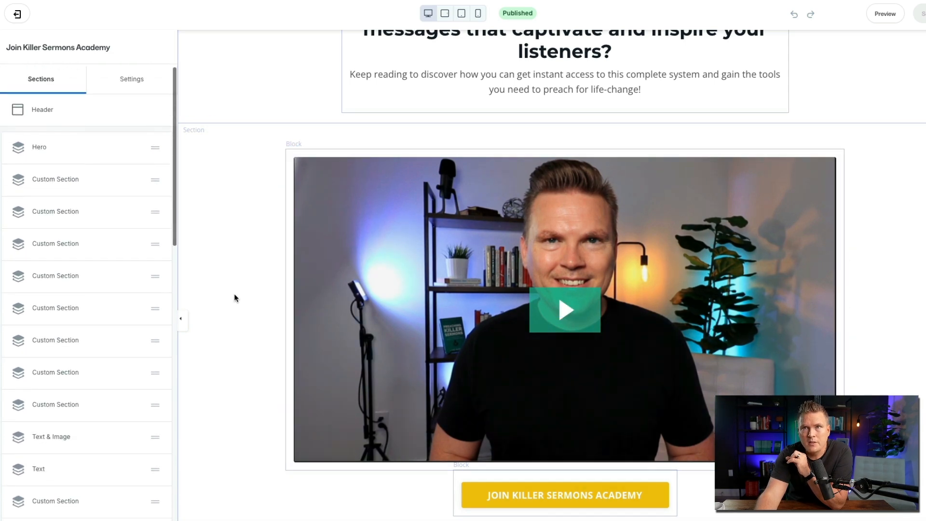
{"action": "scroll", "coordinate": [233, 294], "scroll_direction": "up", "scroll_amount": 5}
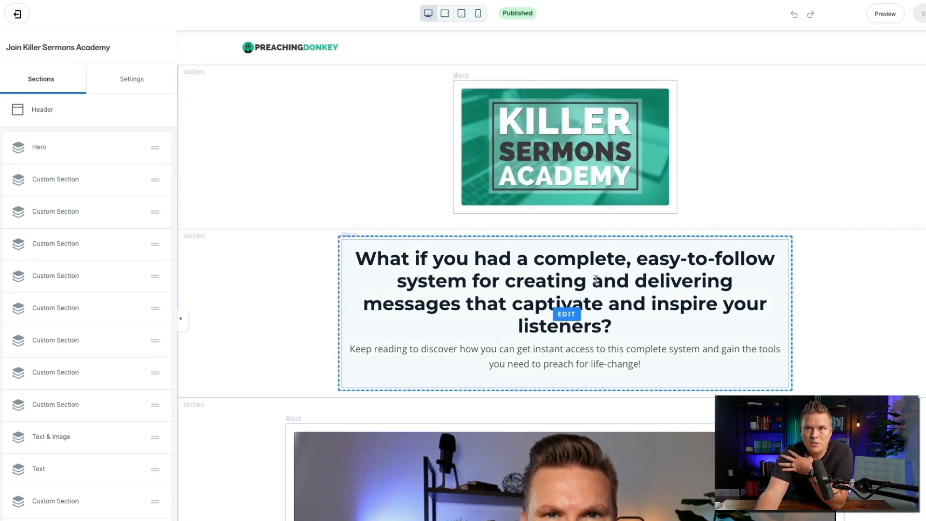
{"action": "scroll", "coordinate": [278, 409], "scroll_direction": "down", "scroll_amount": 5}
{"action": "scroll", "coordinate": [279, 409], "scroll_direction": "down", "scroll_amount": 9}
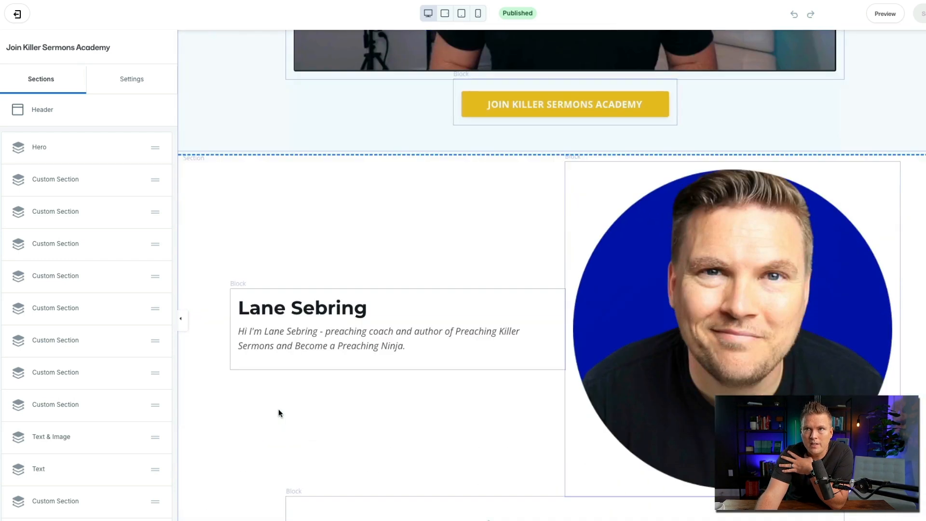
{"action": "scroll", "coordinate": [279, 409], "scroll_direction": "up", "scroll_amount": 9}
{"action": "scroll", "coordinate": [279, 409], "scroll_direction": "up", "scroll_amount": 5}
{"action": "scroll", "coordinate": [279, 409], "scroll_direction": "down", "scroll_amount": 6}
{"action": "scroll", "coordinate": [278, 409], "scroll_direction": "up", "scroll_amount": 5}
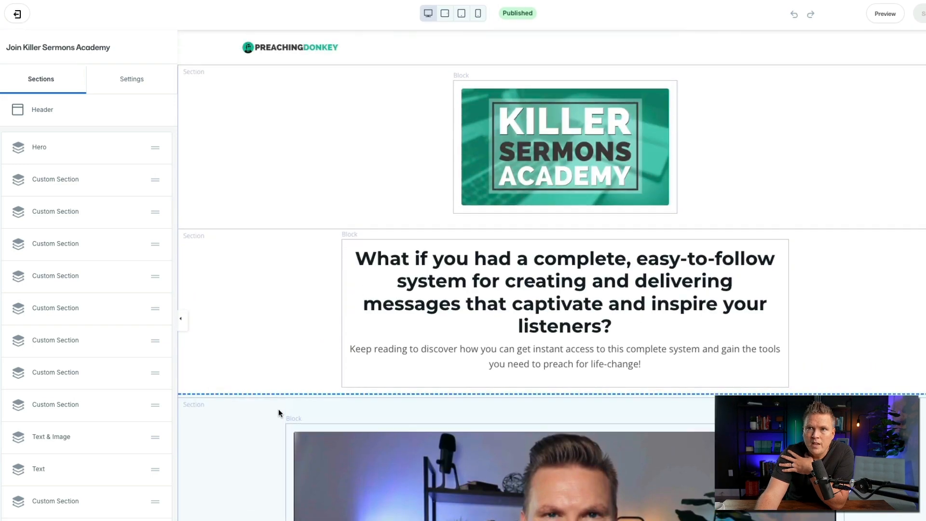
Examine the author introduction and the "Featured on" logo strip on the landing page.
{"action": "scroll", "coordinate": [531, 266], "scroll_direction": "down", "scroll_amount": 10}
{"action": "scroll", "coordinate": [531, 266], "scroll_direction": "down", "scroll_amount": 5}
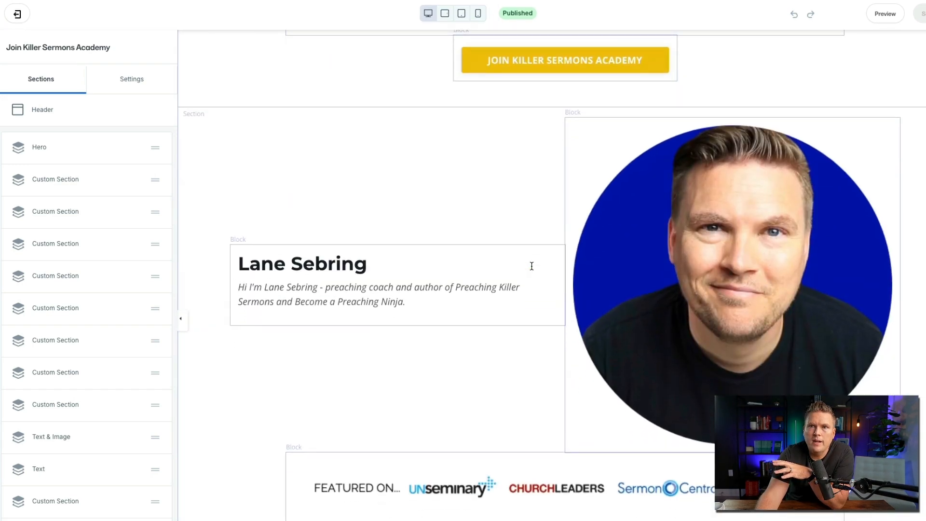
{"action": "scroll", "coordinate": [671, 262], "scroll_direction": "down", "scroll_amount": 1}
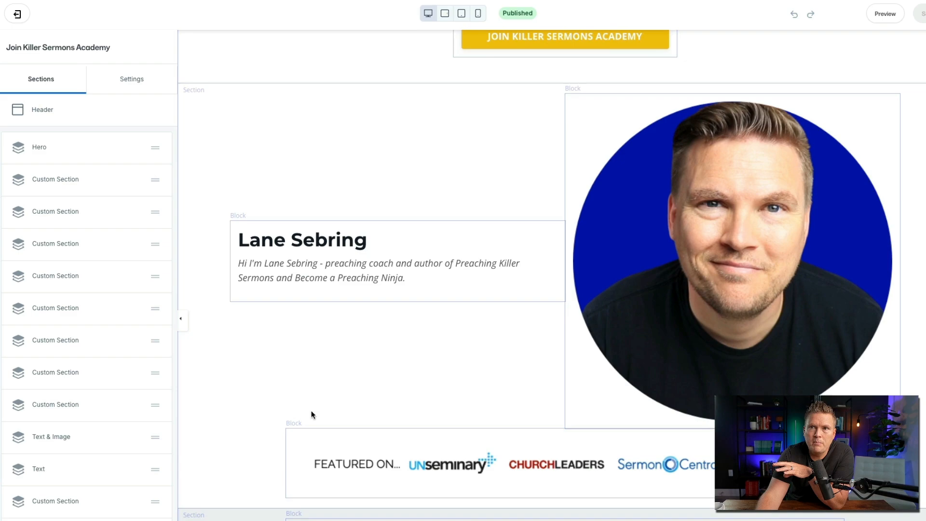
{"action": "scroll", "coordinate": [430, 374], "scroll_direction": "down", "scroll_amount": 6}
{"action": "scroll", "coordinate": [430, 375], "scroll_direction": "up", "scroll_amount": 10}
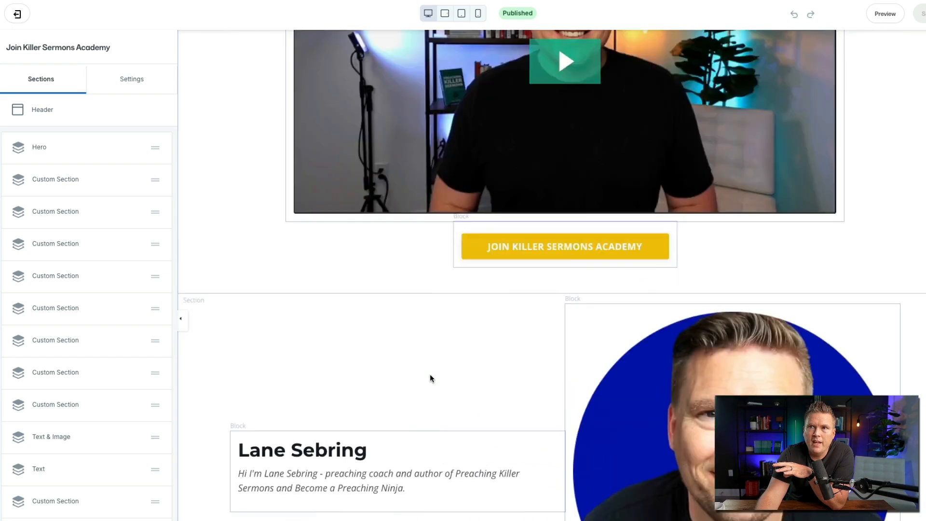
{"action": "scroll", "coordinate": [430, 374], "scroll_direction": "down", "scroll_amount": 6}
{"action": "scroll", "coordinate": [342, 245], "scroll_direction": "up", "scroll_amount": 1}
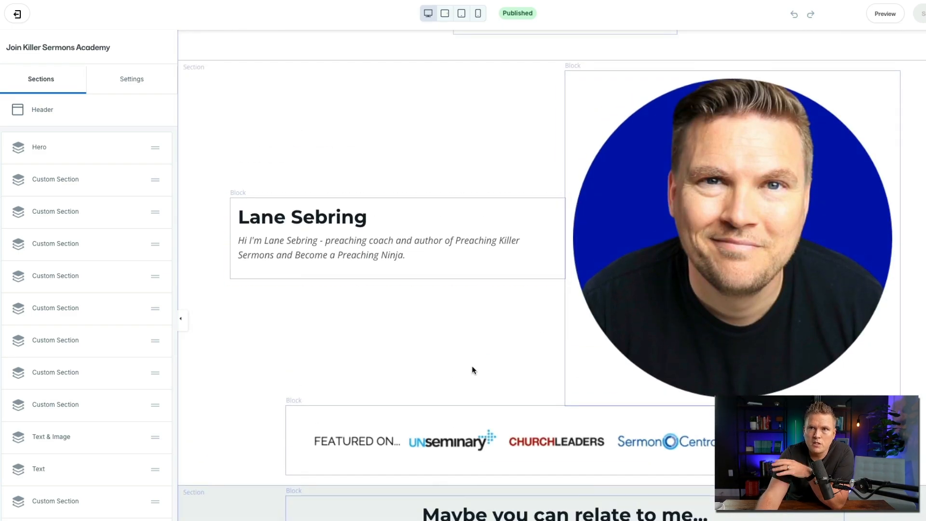
{"action": "scroll", "coordinate": [472, 370], "scroll_direction": "down", "scroll_amount": 6}
Read through the landing page's personal story sections, from "Maybe you can relate to me" to the Amazon bestseller proof.
{"action": "scroll", "coordinate": [472, 369], "scroll_direction": "down", "scroll_amount": 2}
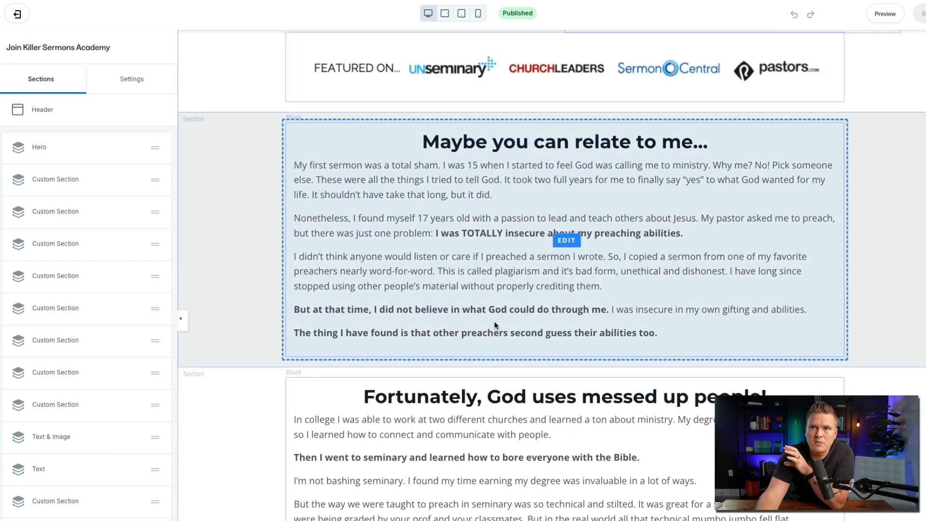
{"action": "scroll", "coordinate": [495, 324], "scroll_direction": "down", "scroll_amount": 6}
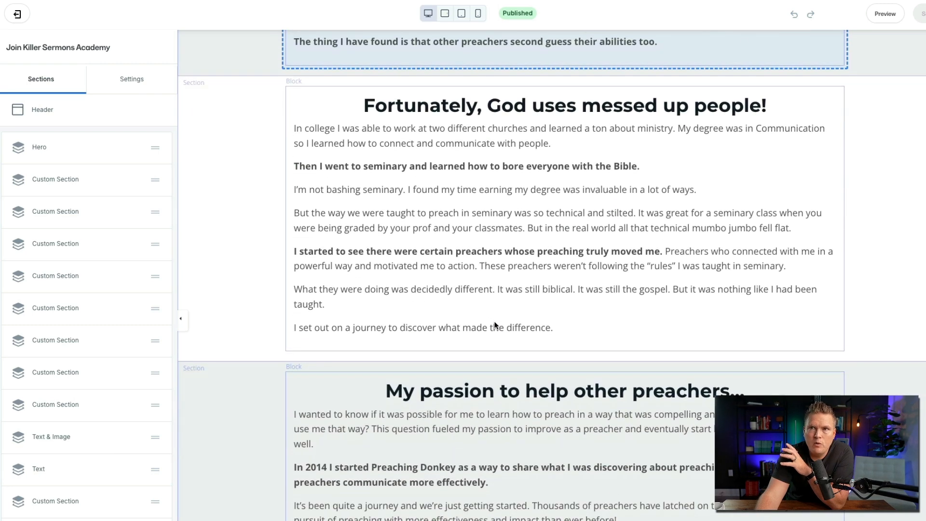
{"action": "scroll", "coordinate": [495, 324], "scroll_direction": "down", "scroll_amount": 5}
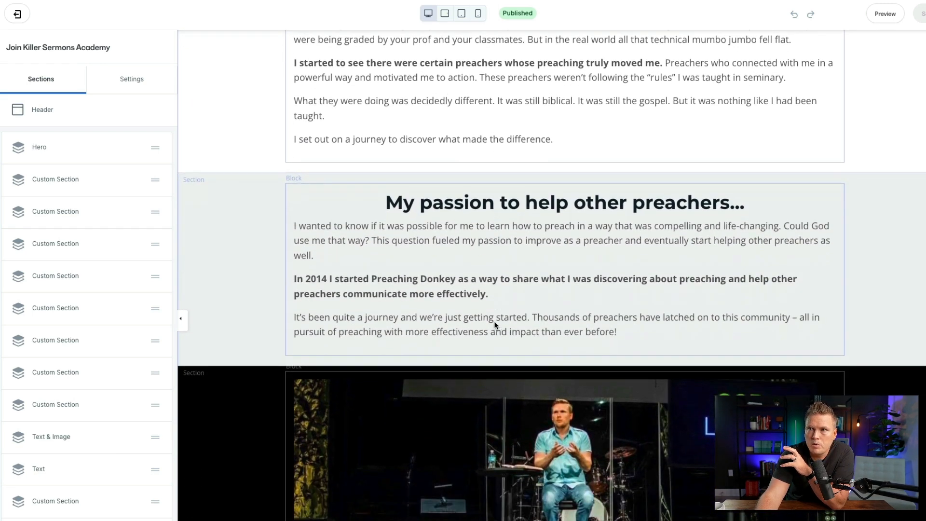
{"action": "scroll", "coordinate": [495, 324], "scroll_direction": "down", "scroll_amount": 5}
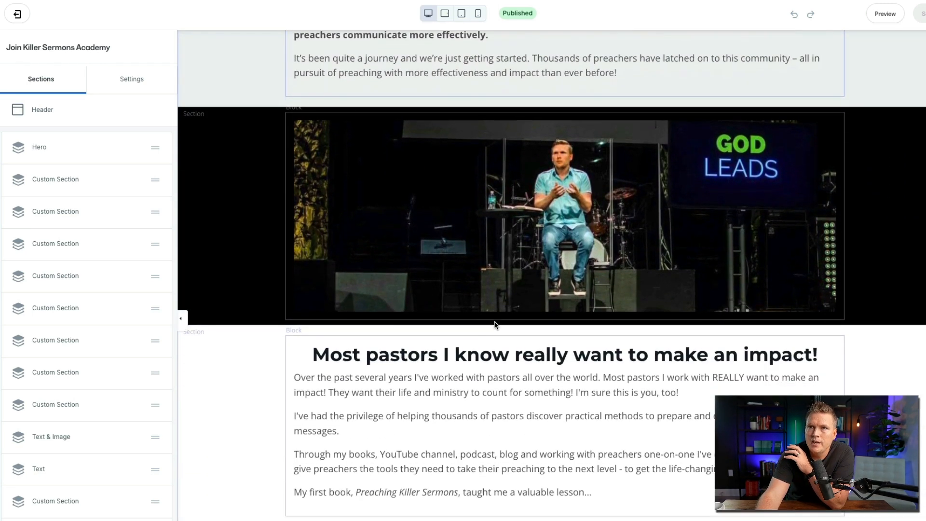
{"action": "scroll", "coordinate": [495, 325], "scroll_direction": "down", "scroll_amount": 4}
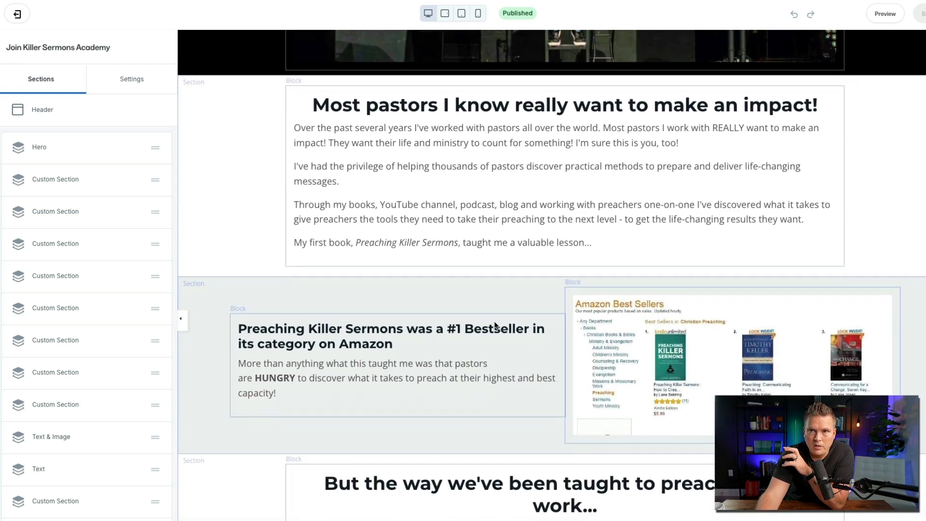
{"action": "scroll", "coordinate": [495, 325], "scroll_direction": "down", "scroll_amount": 1}
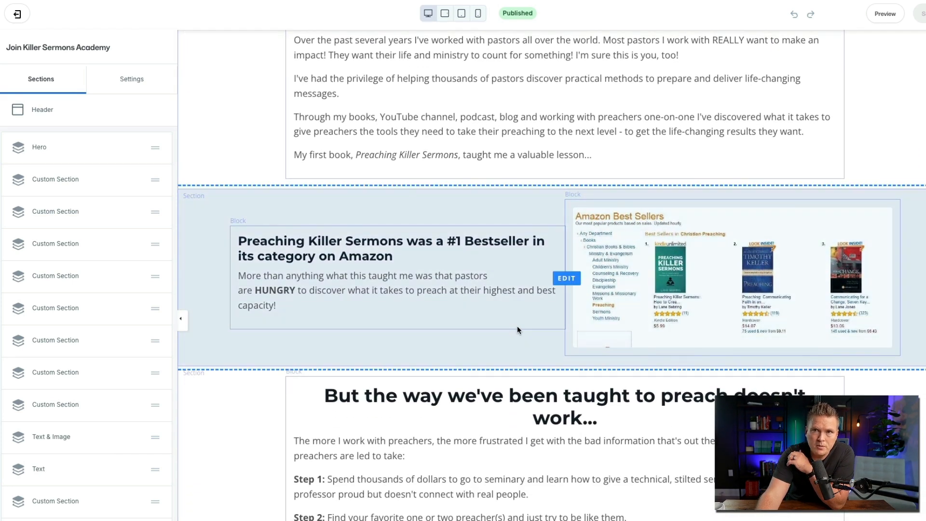
{"action": "scroll", "coordinate": [517, 330], "scroll_direction": "down", "scroll_amount": 1}
{"action": "scroll", "coordinate": [517, 327], "scroll_direction": "down", "scroll_amount": 3}
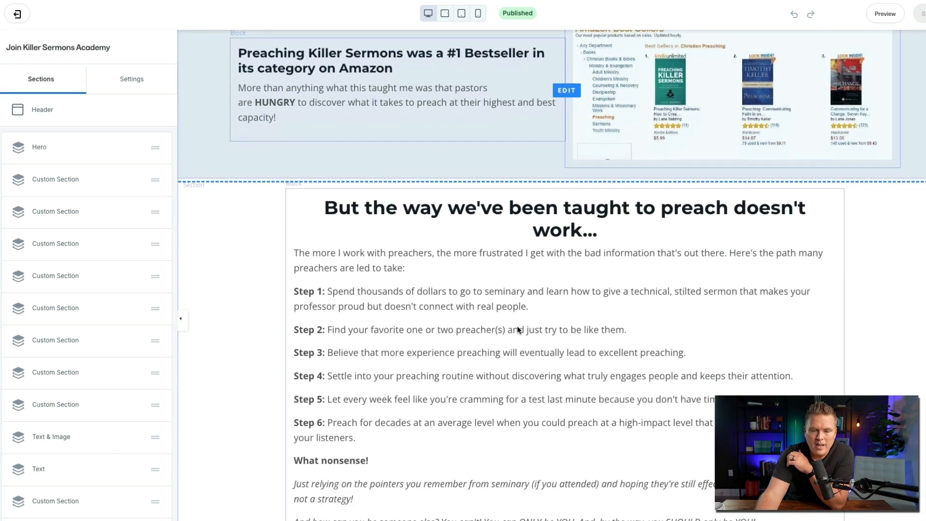
Review the landing page's problem section, the course introduction and the "Killer Sermons Academy will help you" benefits list.
{"action": "scroll", "coordinate": [517, 326], "scroll_direction": "down", "scroll_amount": 1}
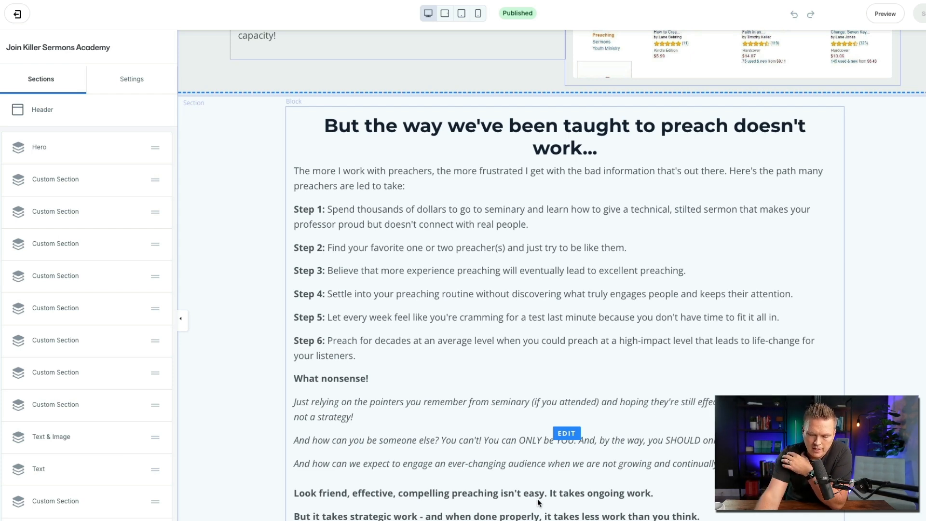
{"action": "scroll", "coordinate": [537, 499], "scroll_direction": "down", "scroll_amount": 6}
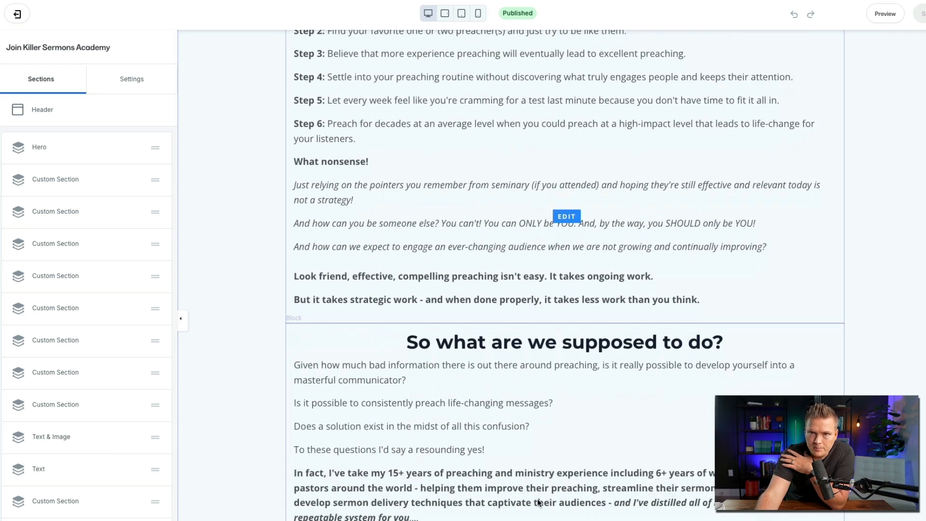
{"action": "scroll", "coordinate": [537, 501], "scroll_direction": "down", "scroll_amount": 1}
{"action": "scroll", "coordinate": [537, 501], "scroll_direction": "down", "scroll_amount": 5}
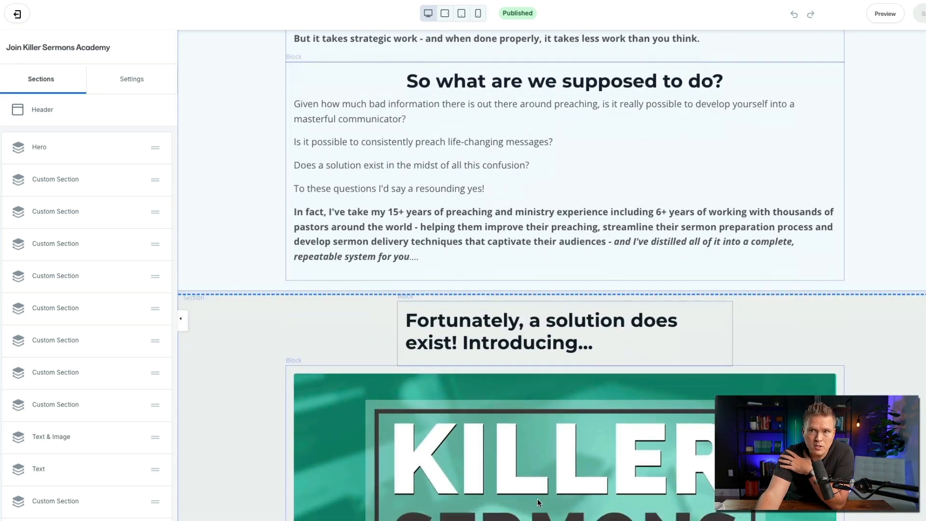
{"action": "scroll", "coordinate": [538, 498], "scroll_direction": "down", "scroll_amount": 1}
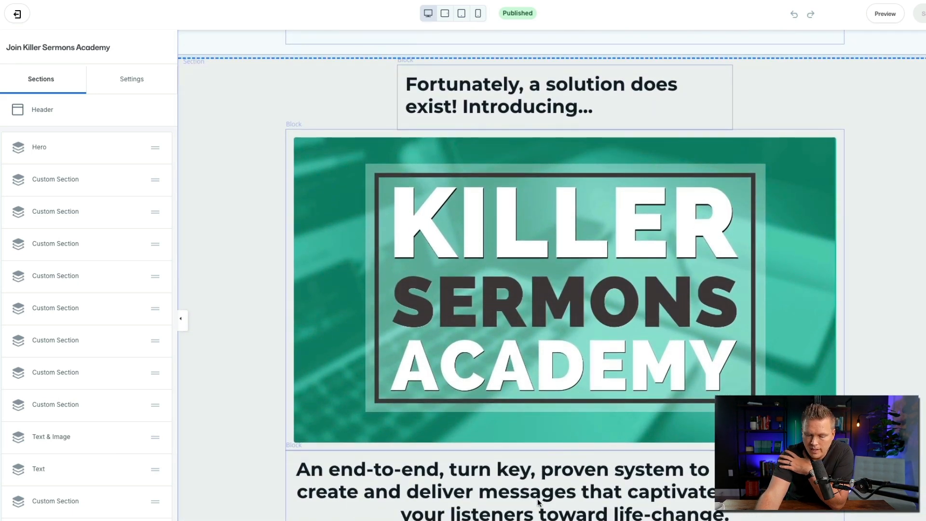
{"action": "scroll", "coordinate": [537, 498], "scroll_direction": "down", "scroll_amount": 1}
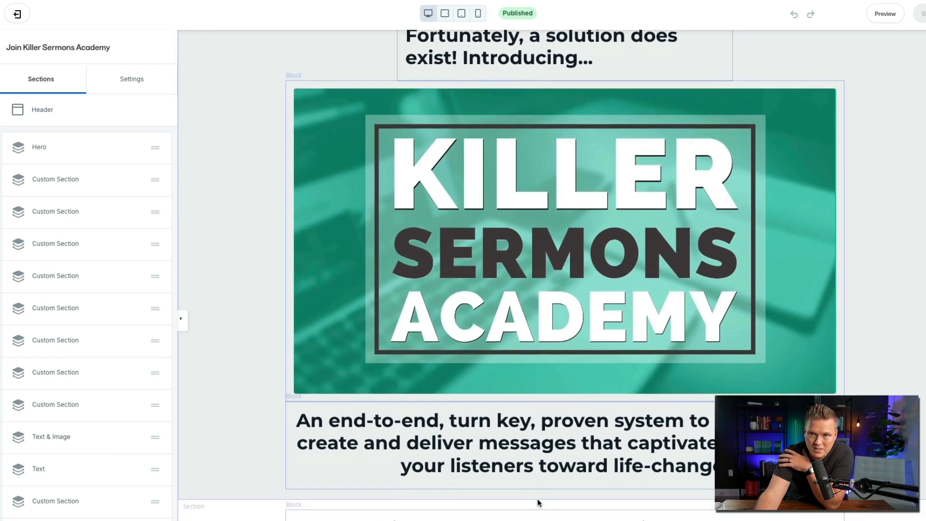
{"action": "scroll", "coordinate": [538, 501], "scroll_direction": "down", "scroll_amount": 1}
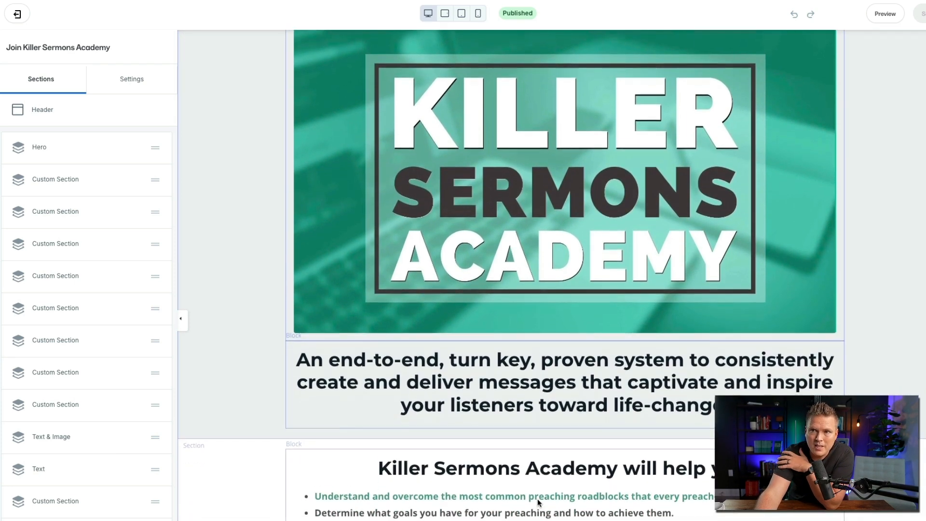
{"action": "scroll", "coordinate": [538, 502], "scroll_direction": "down", "scroll_amount": 3}
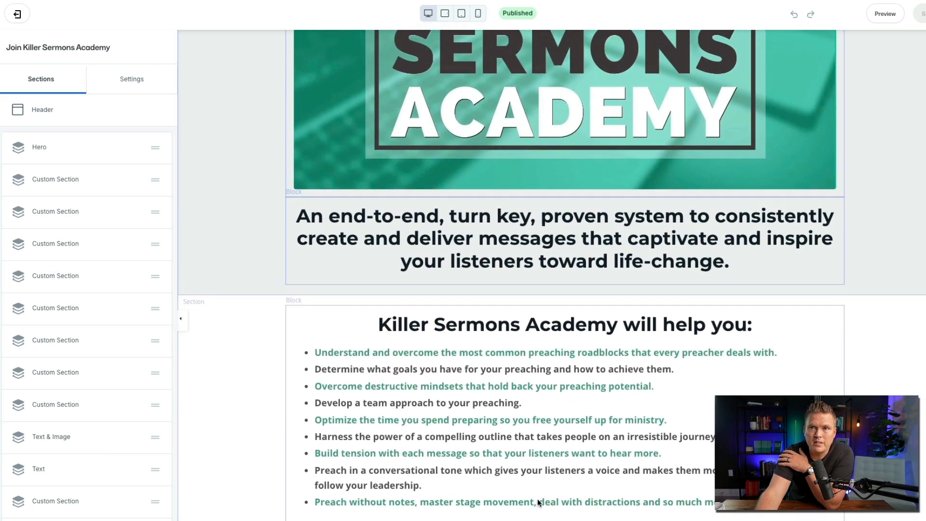
{"action": "scroll", "coordinate": [538, 502], "scroll_direction": "down", "scroll_amount": 2}
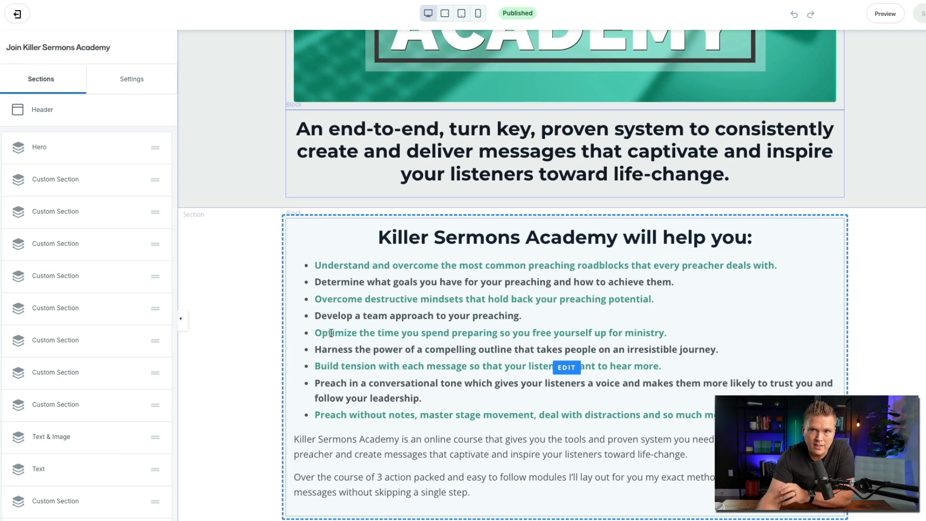
{"action": "scroll", "coordinate": [359, 338], "scroll_direction": "down", "scroll_amount": 1}
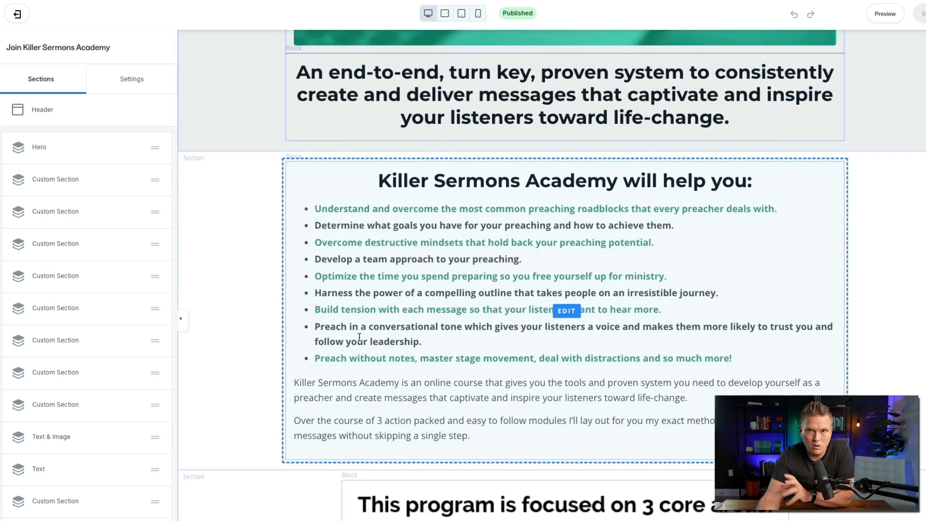
Review the landing page's core areas, module outlines, bonus content, testimonial and "No-Fail Checklists Included" section.
{"action": "scroll", "coordinate": [359, 338], "scroll_direction": "down", "scroll_amount": 5}
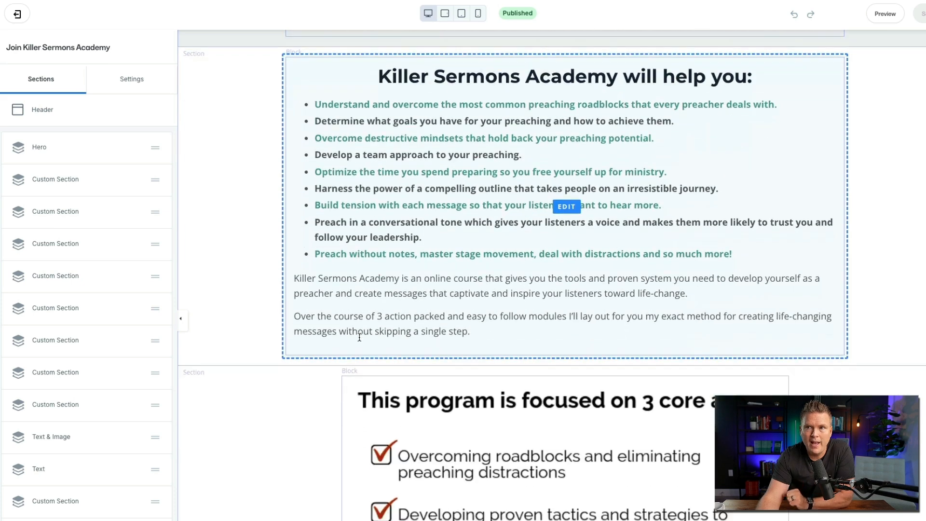
{"action": "scroll", "coordinate": [359, 336], "scroll_direction": "down", "scroll_amount": 4}
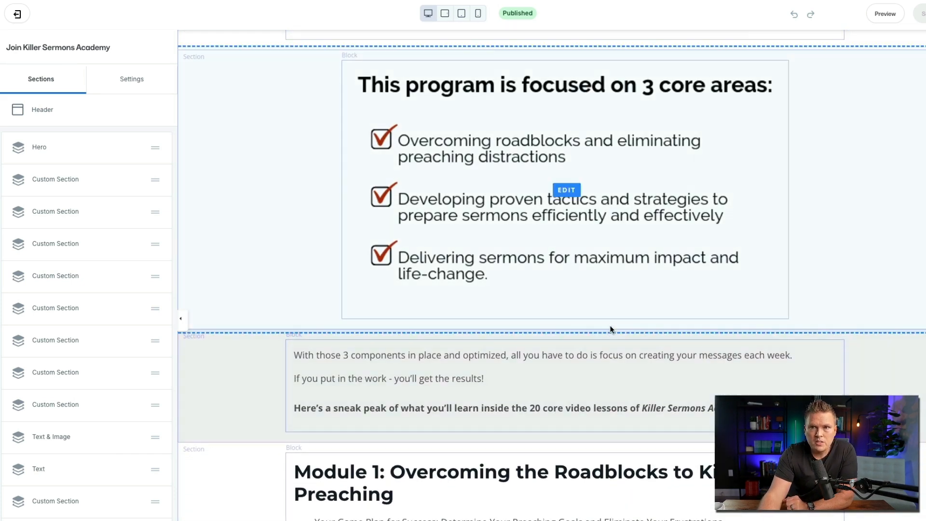
{"action": "scroll", "coordinate": [611, 328], "scroll_direction": "down", "scroll_amount": 6}
{"action": "scroll", "coordinate": [610, 330], "scroll_direction": "down", "scroll_amount": 9}
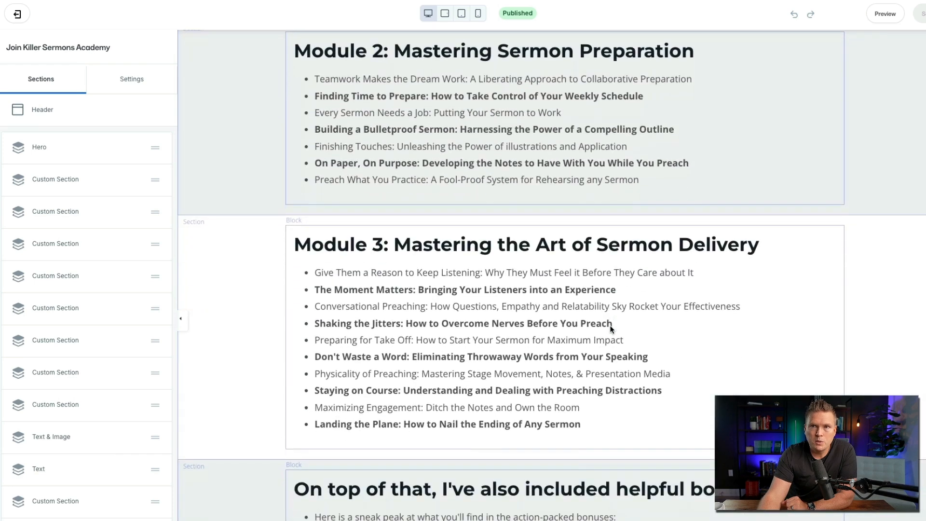
{"action": "scroll", "coordinate": [610, 329], "scroll_direction": "down", "scroll_amount": 1}
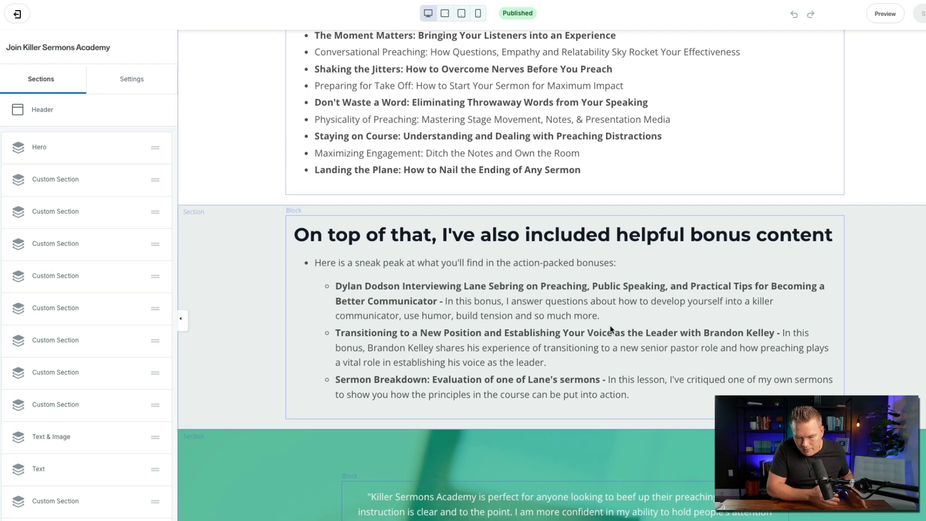
{"action": "scroll", "coordinate": [611, 330], "scroll_direction": "down", "scroll_amount": 4}
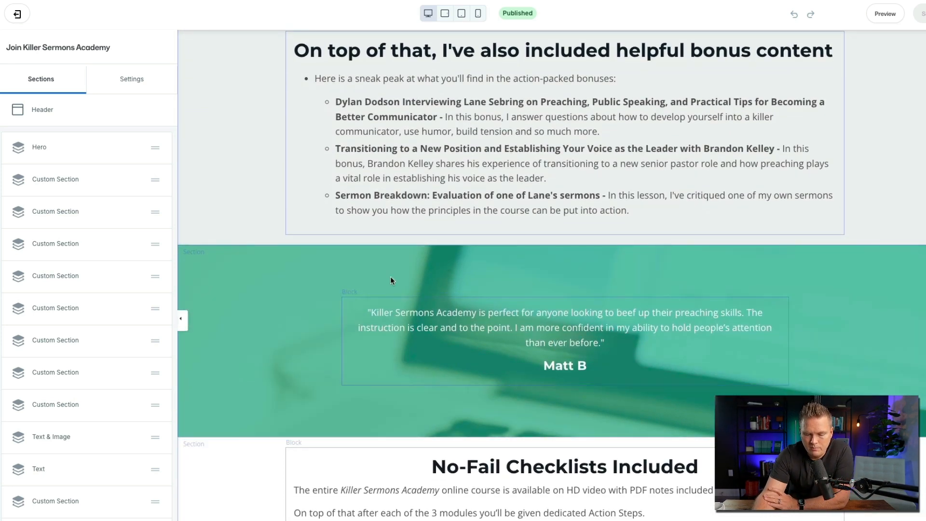
{"action": "mouse_move", "coordinate": [615, 381]}
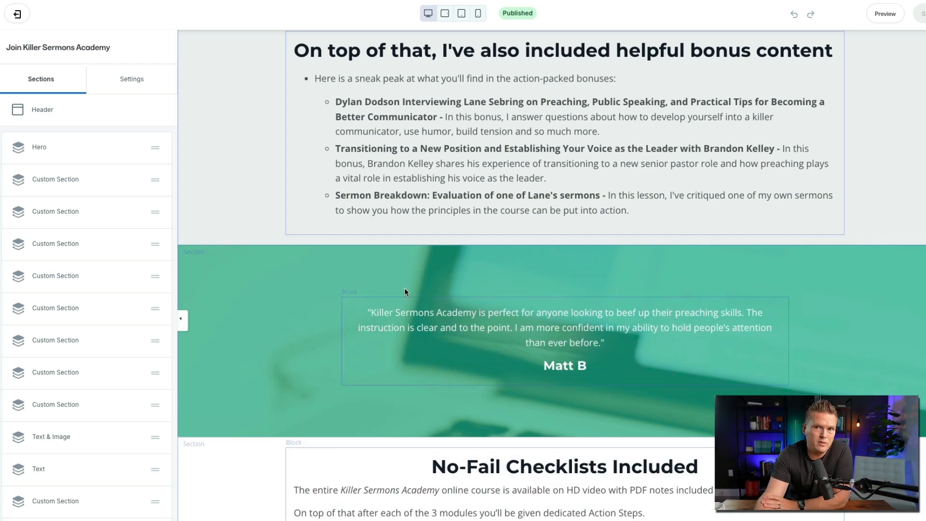
{"action": "scroll", "coordinate": [419, 376], "scroll_direction": "down", "scroll_amount": 5}
{"action": "scroll", "coordinate": [420, 373], "scroll_direction": "down", "scroll_amount": 6}
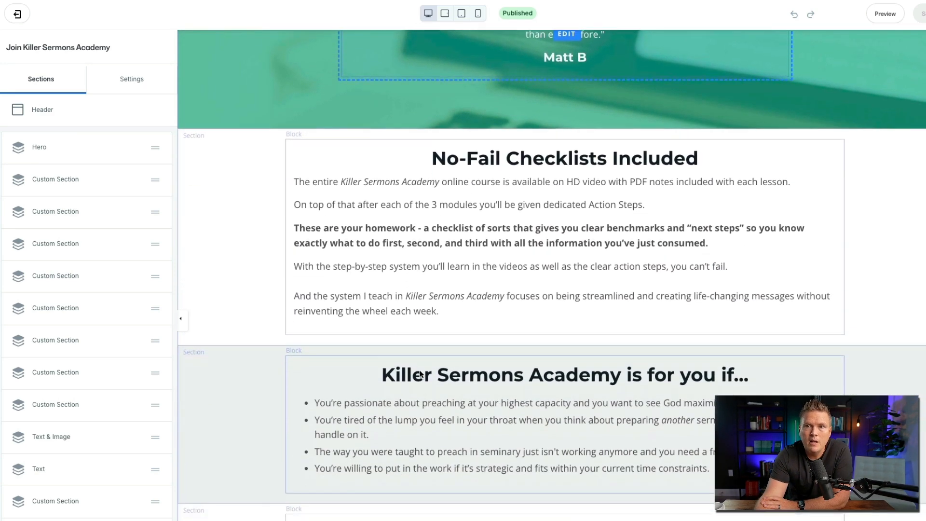
Review the landing page's "is for you" and "NOT for you" sections, the FAQs, and the "isn't based on fads" and coaching-value copy.
{"action": "scroll", "coordinate": [419, 373], "scroll_direction": "down", "scroll_amount": 3}
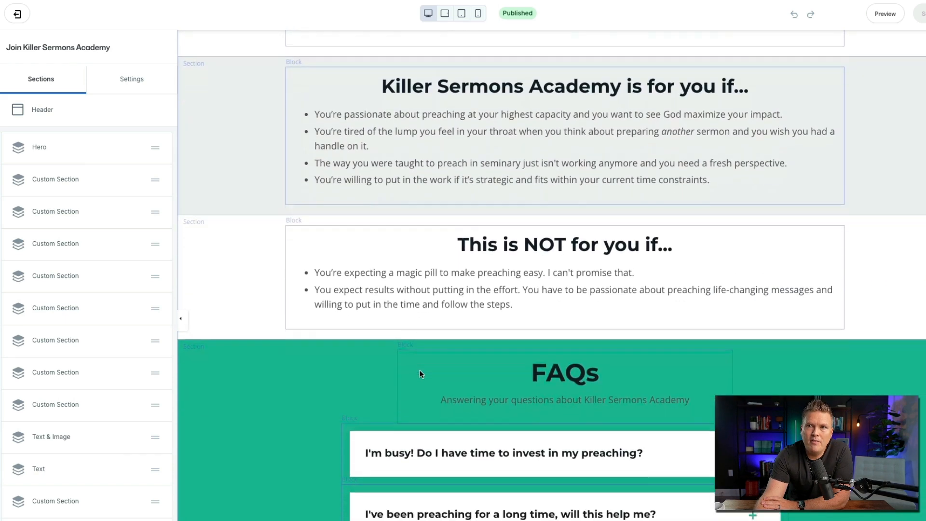
{"action": "scroll", "coordinate": [419, 369], "scroll_direction": "up", "scroll_amount": 1}
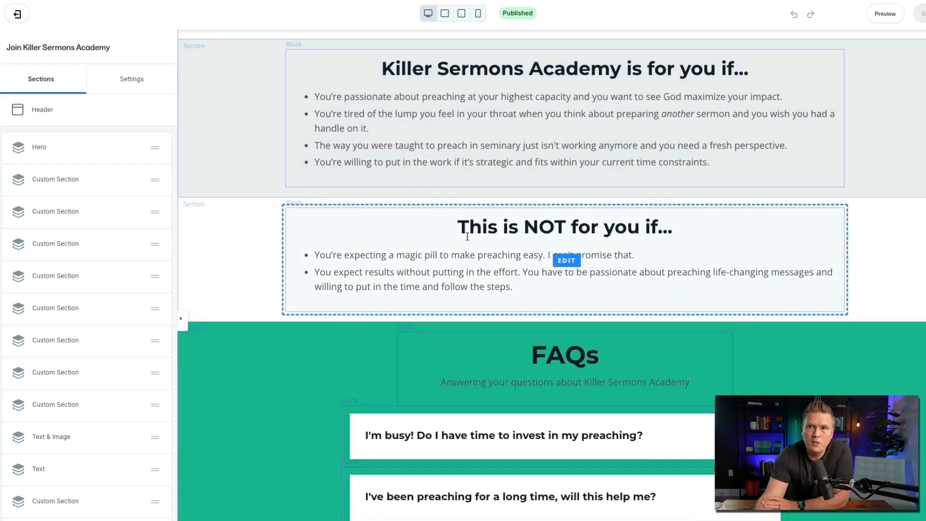
{"action": "scroll", "coordinate": [501, 282], "scroll_direction": "down", "scroll_amount": 5}
{"action": "scroll", "coordinate": [502, 282], "scroll_direction": "down", "scroll_amount": 5}
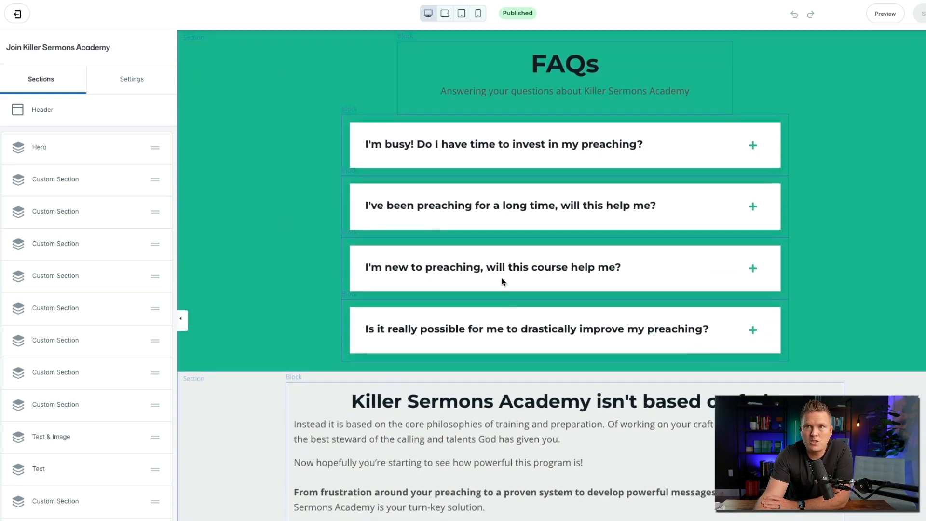
{"action": "scroll", "coordinate": [502, 281], "scroll_direction": "down", "scroll_amount": 2}
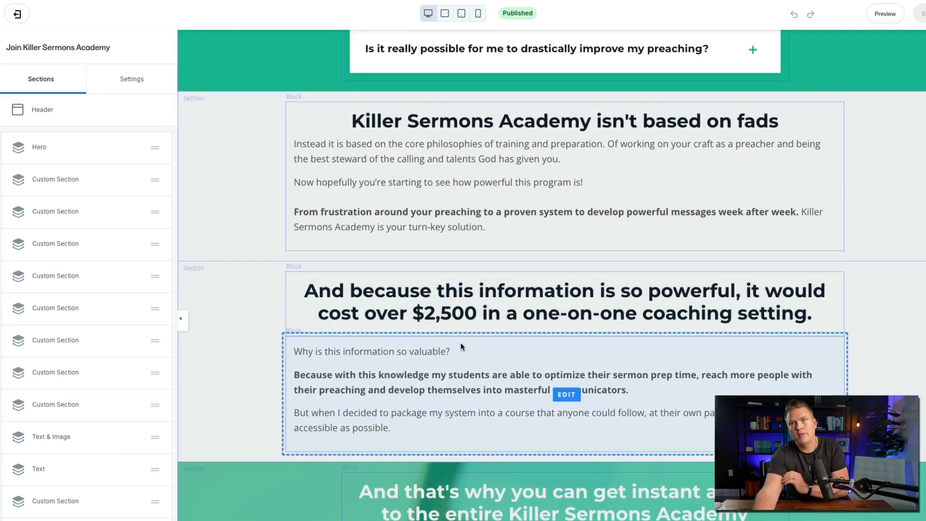
{"action": "scroll", "coordinate": [460, 343], "scroll_direction": "down", "scroll_amount": 2}
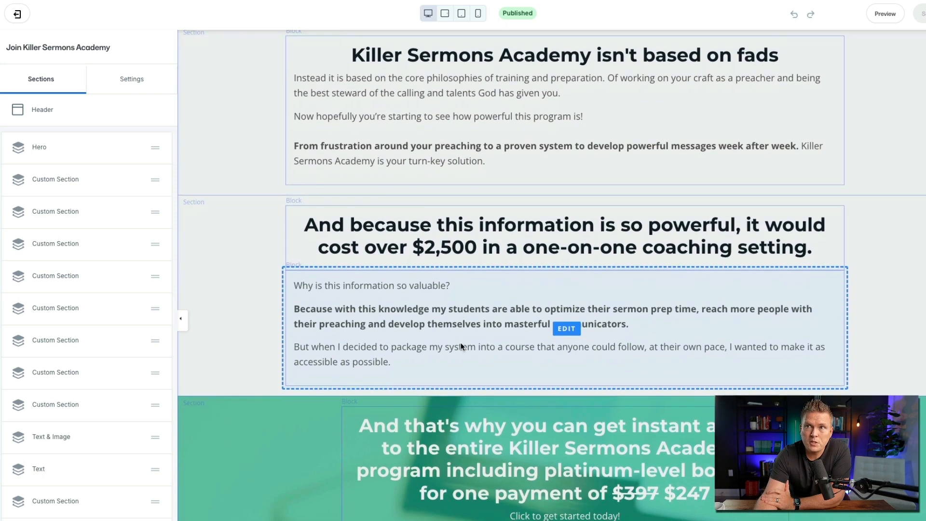
Review the landing page's price offer, money-back guarantee, bonus training, testimonial, and itemized program value down to "If all this did was...".
{"action": "scroll", "coordinate": [461, 346], "scroll_direction": "down", "scroll_amount": 4}
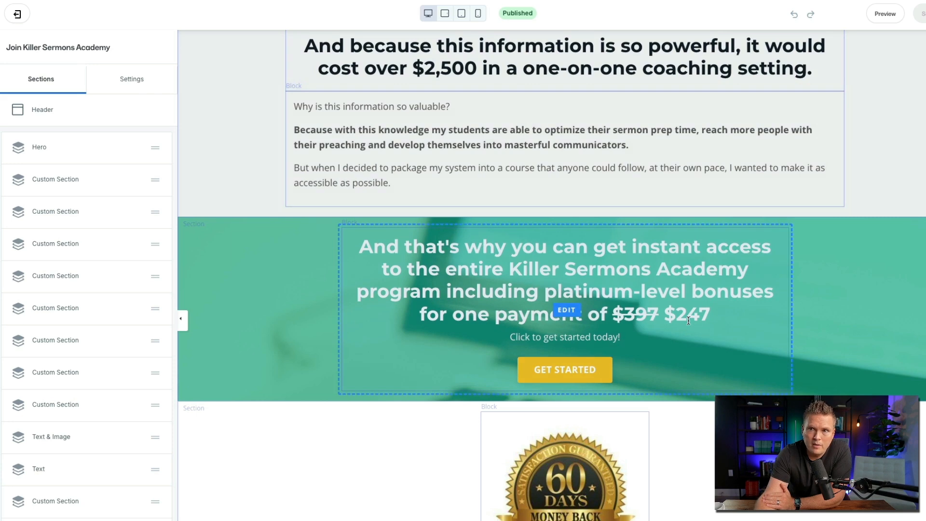
{"action": "scroll", "coordinate": [688, 320], "scroll_direction": "down", "scroll_amount": 3}
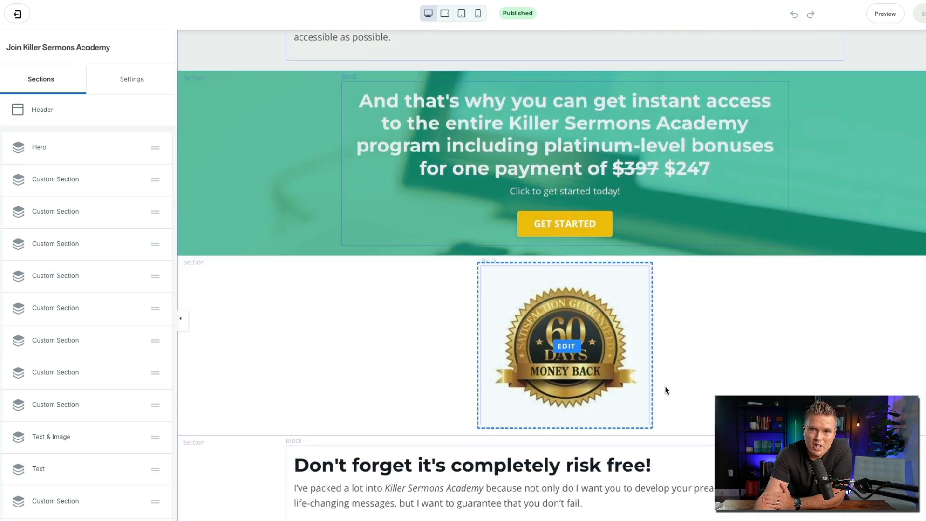
{"action": "scroll", "coordinate": [651, 479], "scroll_direction": "down", "scroll_amount": 9}
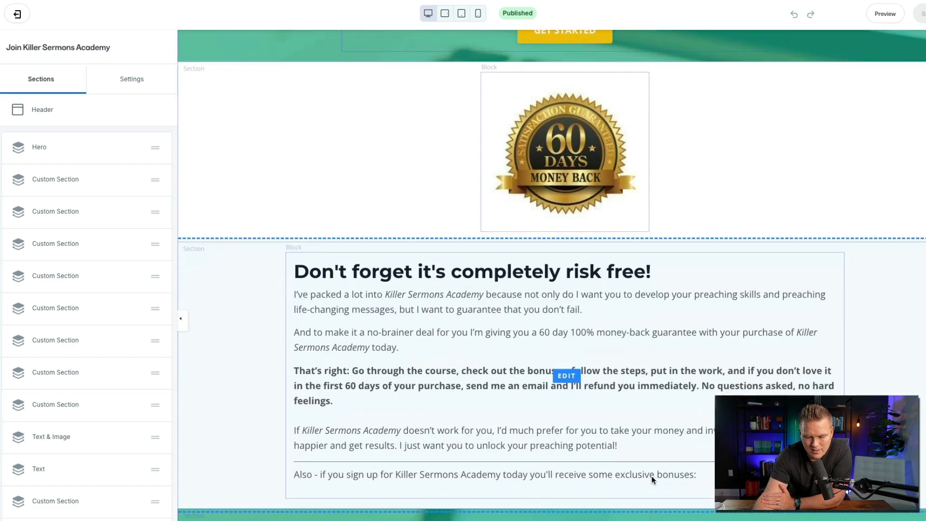
{"action": "scroll", "coordinate": [652, 478], "scroll_direction": "down", "scroll_amount": 20}
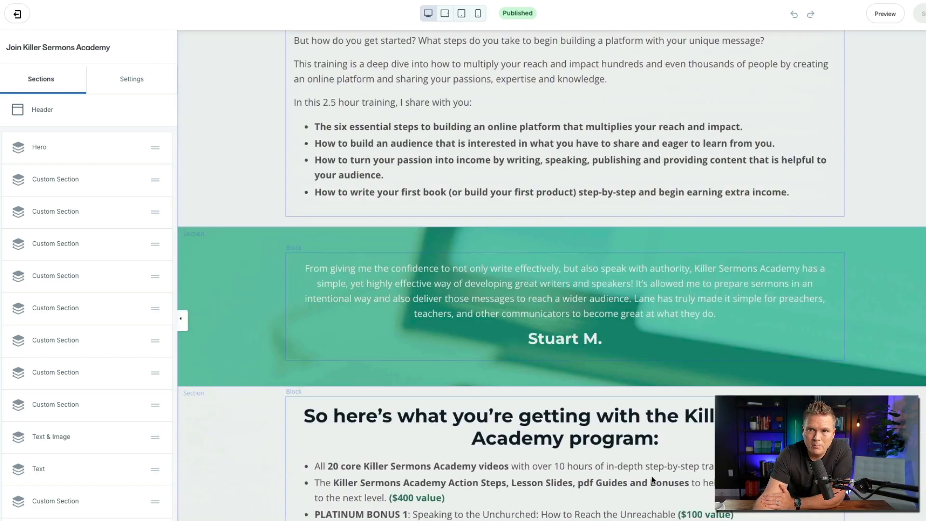
{"action": "scroll", "coordinate": [641, 316], "scroll_direction": "down", "scroll_amount": 11}
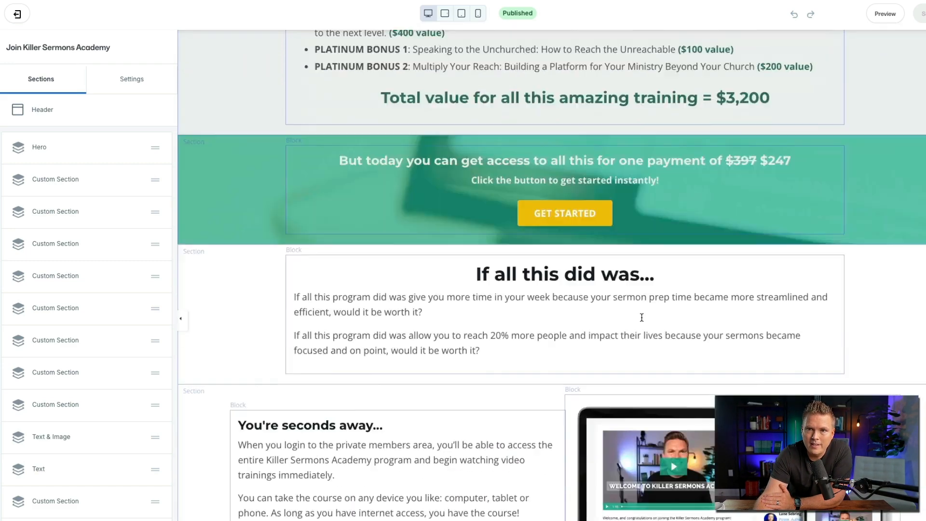
{"action": "scroll", "coordinate": [641, 317], "scroll_direction": "up", "scroll_amount": 10}
{"action": "scroll", "coordinate": [642, 317], "scroll_direction": "down", "scroll_amount": 1}
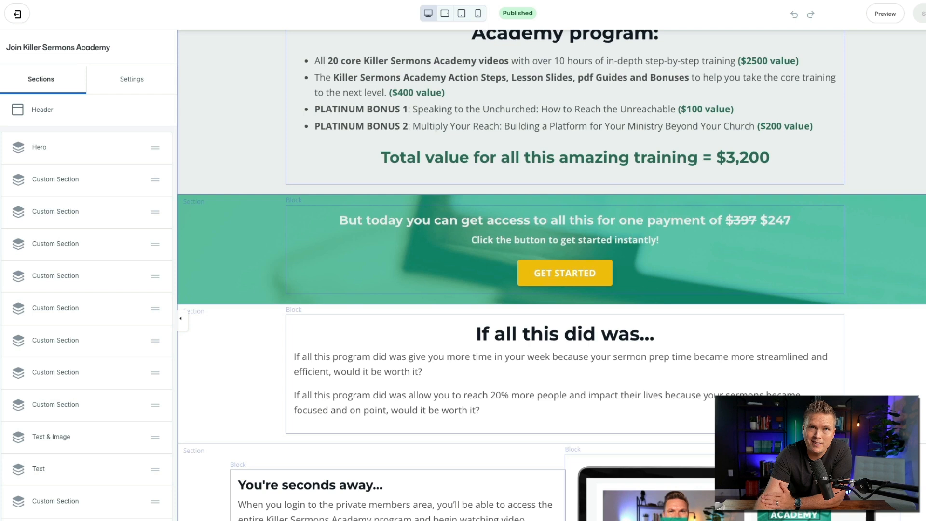
{"action": "left_click", "coordinate": [15, 13]}
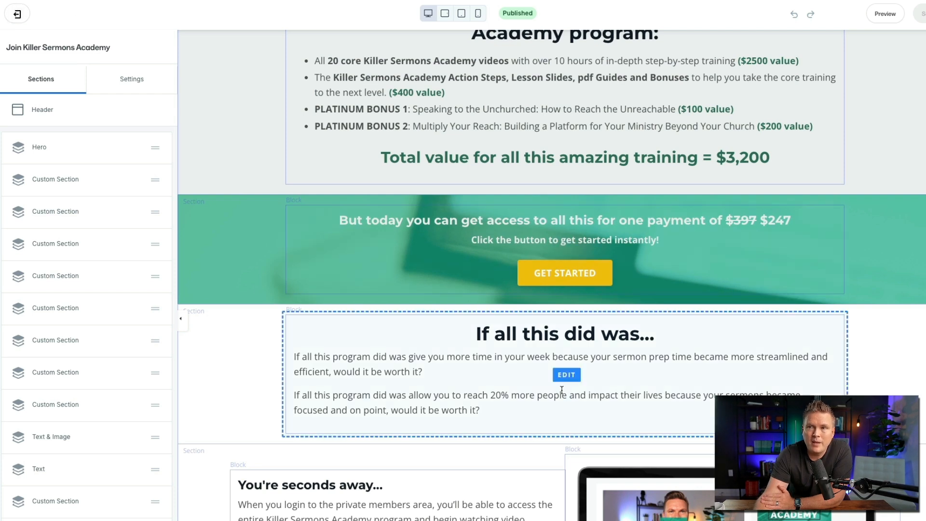
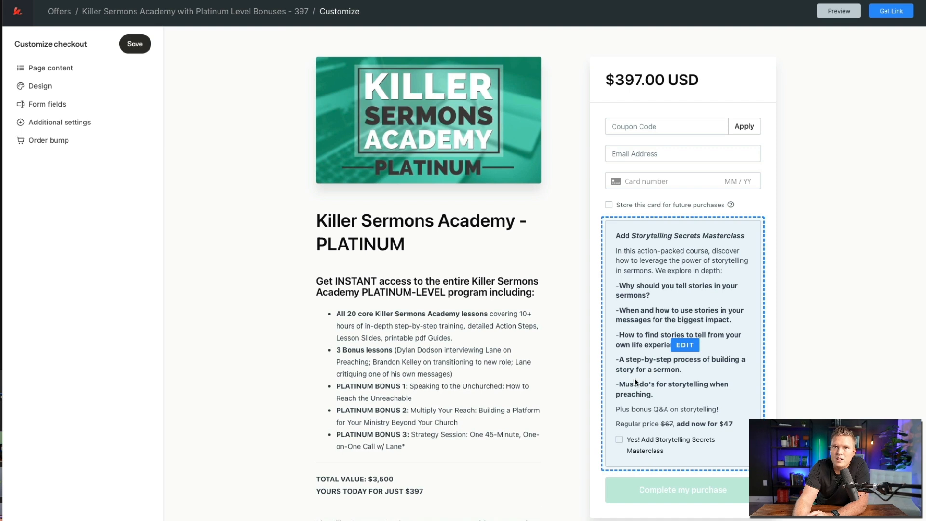
Open the checkout's order bump settings and read through the Storytelling Secrets Masterclass offer text.
{"action": "left_click", "coordinate": [45, 147]}
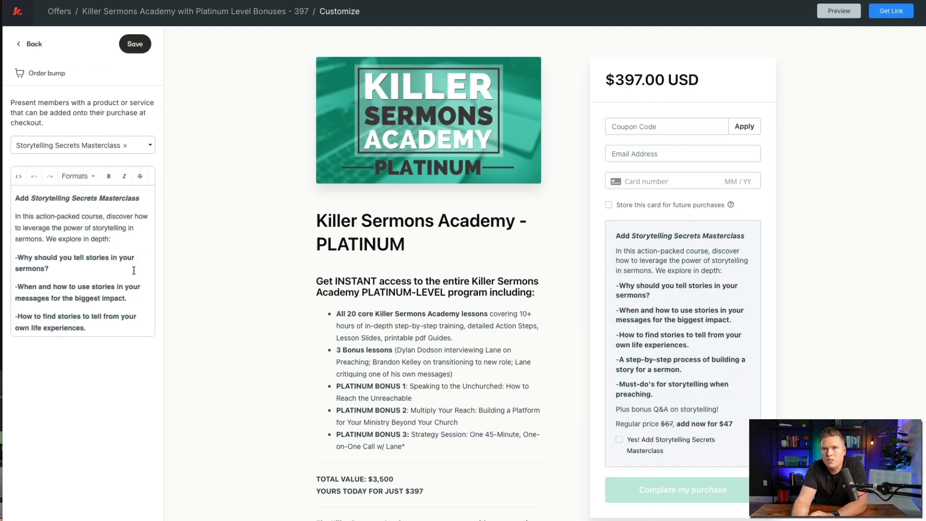
{"action": "scroll", "coordinate": [121, 278], "scroll_direction": "down", "scroll_amount": 3}
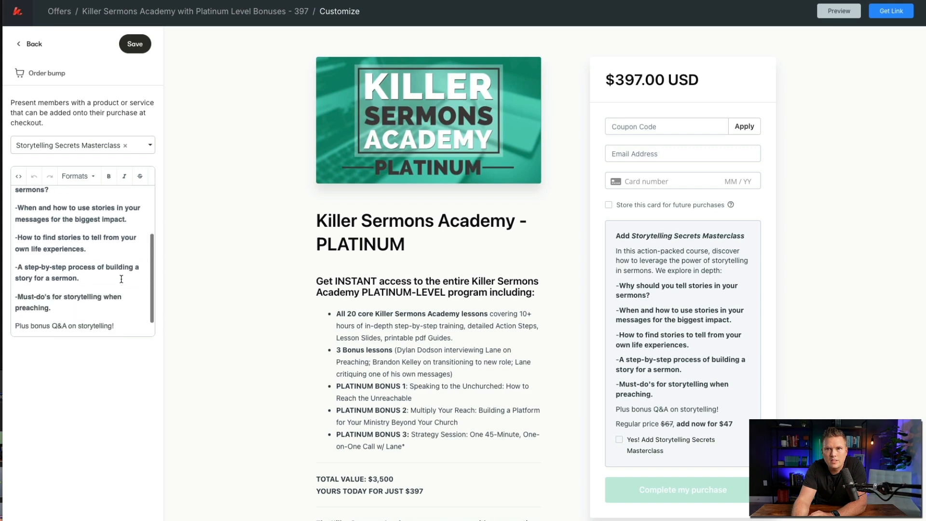
{"action": "scroll", "coordinate": [122, 279], "scroll_direction": "up", "scroll_amount": 2}
{"action": "scroll", "coordinate": [122, 279], "scroll_direction": "down", "scroll_amount": 4}
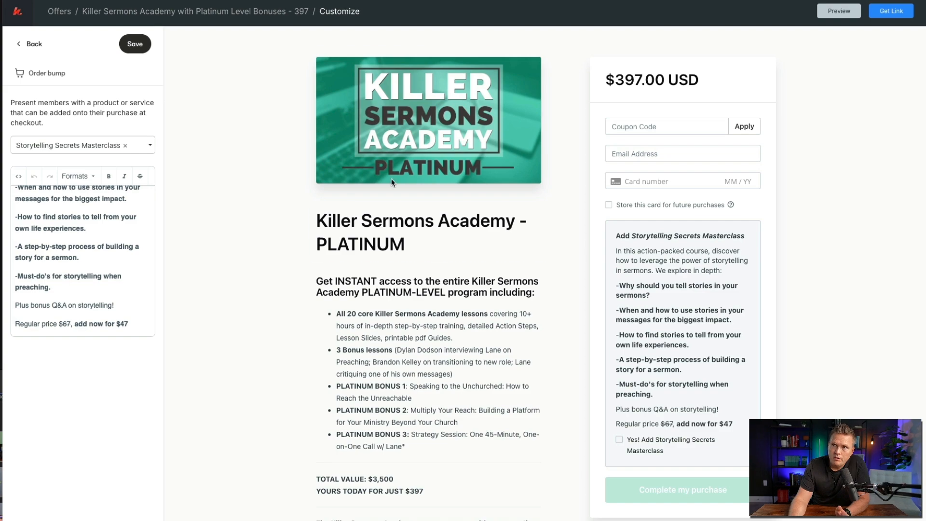
Preview the Killer Sermons Academy PLATINUM checkout and add the Storytelling Secrets Masterclass to the order.
{"action": "left_click", "coordinate": [839, 13]}
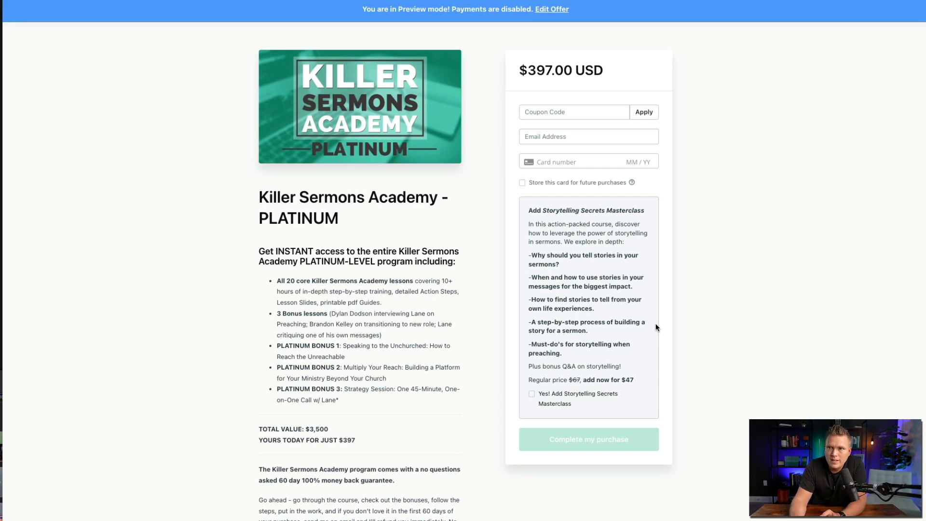
{"action": "left_click", "coordinate": [532, 394]}
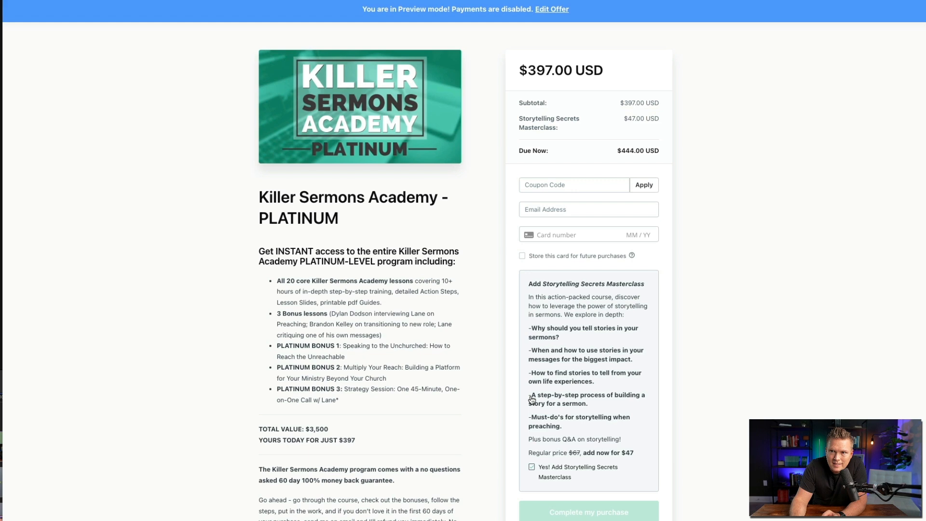
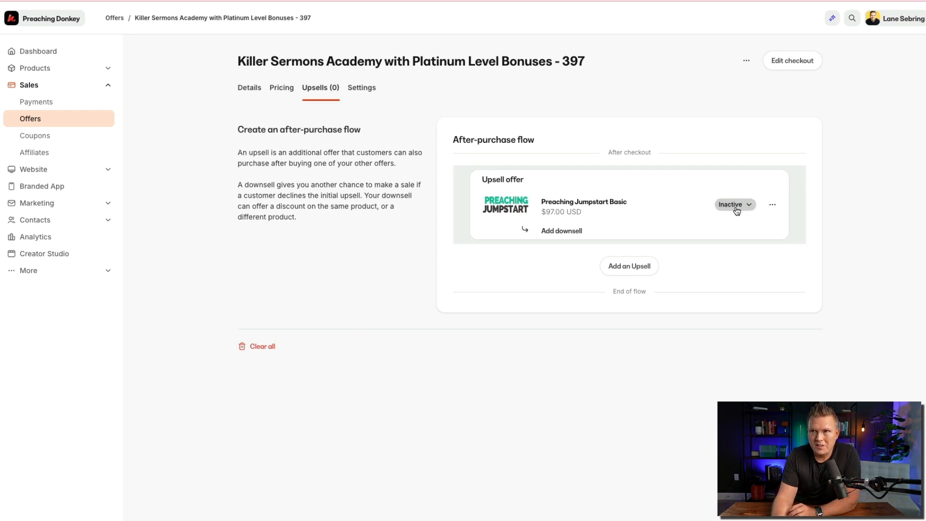
Start a new upsell in the after-purchase flow using the Advanced Coaching Community (Annually) offer.
{"action": "left_click", "coordinate": [627, 267]}
{"action": "left_click", "coordinate": [413, 134]}
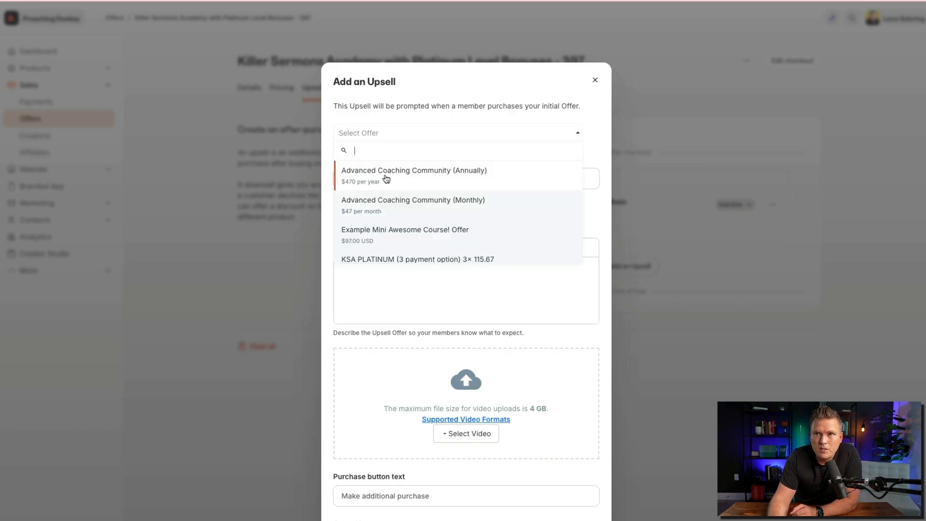
{"action": "left_click", "coordinate": [386, 178]}
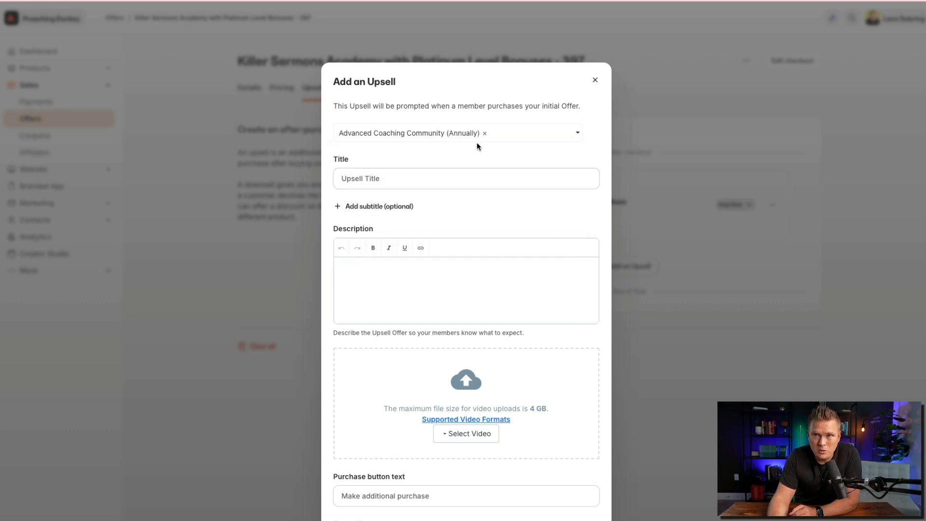
Title the upsell "Add Advanced Coaching Community".
{"action": "left_click", "coordinate": [394, 181]}
{"action": "type", "text": "Add Adav"}
{"action": "key", "text": "BackSpace"}
{"action": "type", "text": "vacned"}
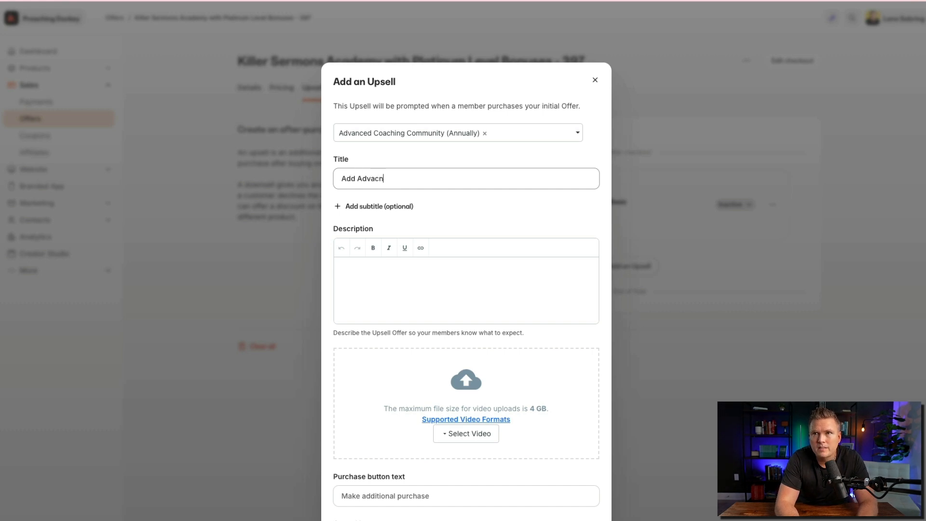
{"action": "key", "text": "BackSpace"}
{"action": "key", "text": "BackSpace"}
{"action": "key", "text": "BackSpace"}
{"action": "key", "text": "BackSpace"}
{"action": "key", "text": "BackSpace"}
{"action": "type", "text": "nced Coachign Com"}
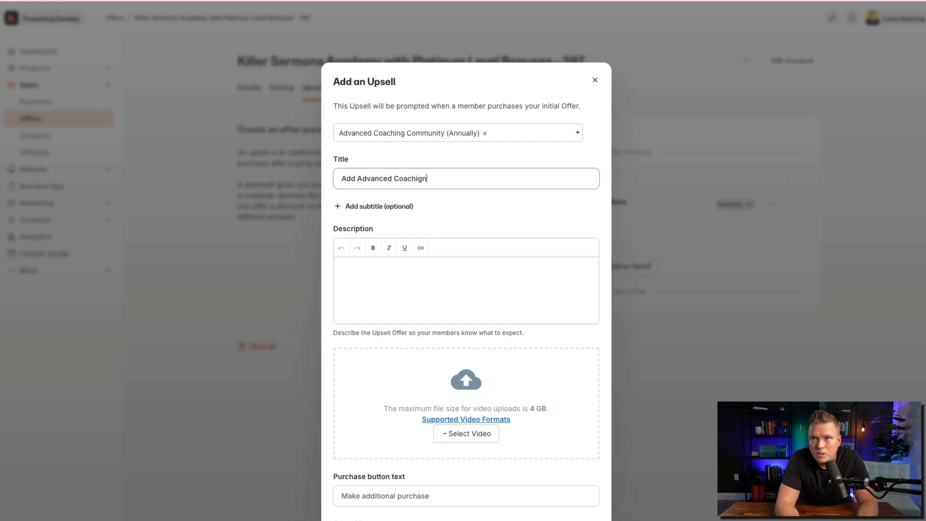
{"action": "key", "text": "BackSpace"}
{"action": "key", "text": "BackSpace"}
{"action": "key", "text": "BackSpace"}
{"action": "key", "text": "BackSpace"}
{"action": "key", "text": "BackSpace"}
{"action": "key", "text": "BackSpace"}
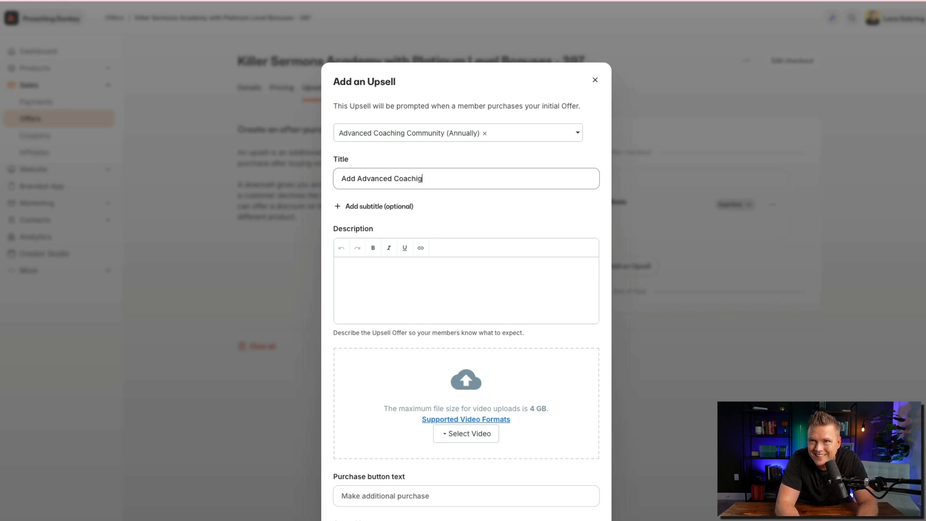
{"action": "type", "text": "ng Community"}
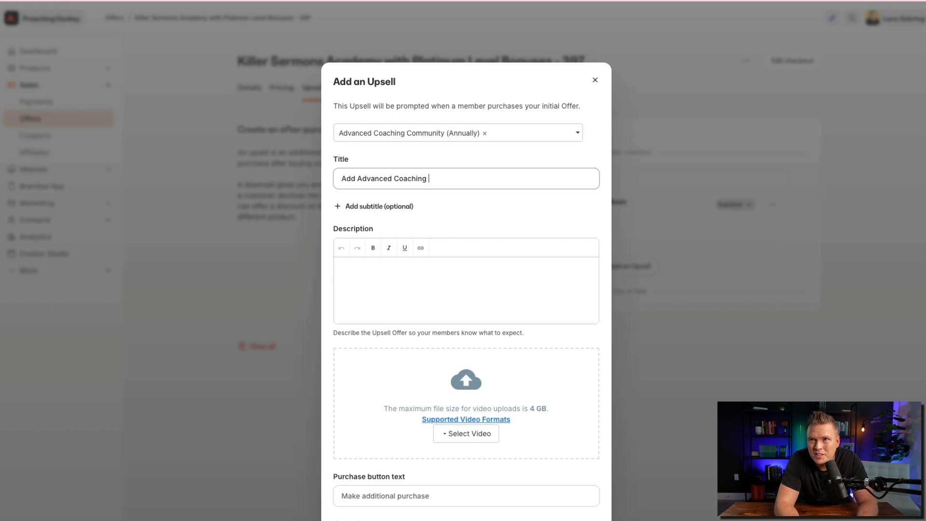
Enter "My awesome community" as the upsell's description.
{"action": "left_click", "coordinate": [374, 268]}
{"action": "type", "text": "My"}
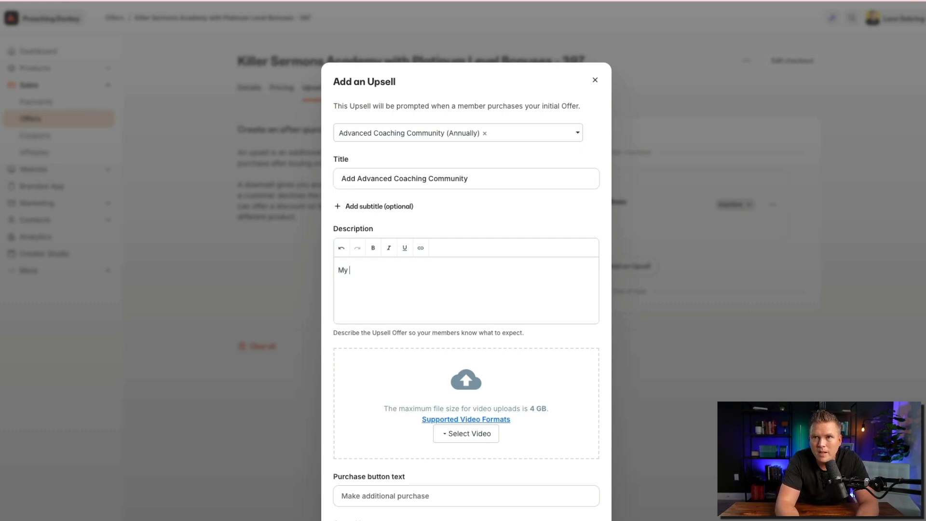
{"action": "type", "text": " awesome community"}
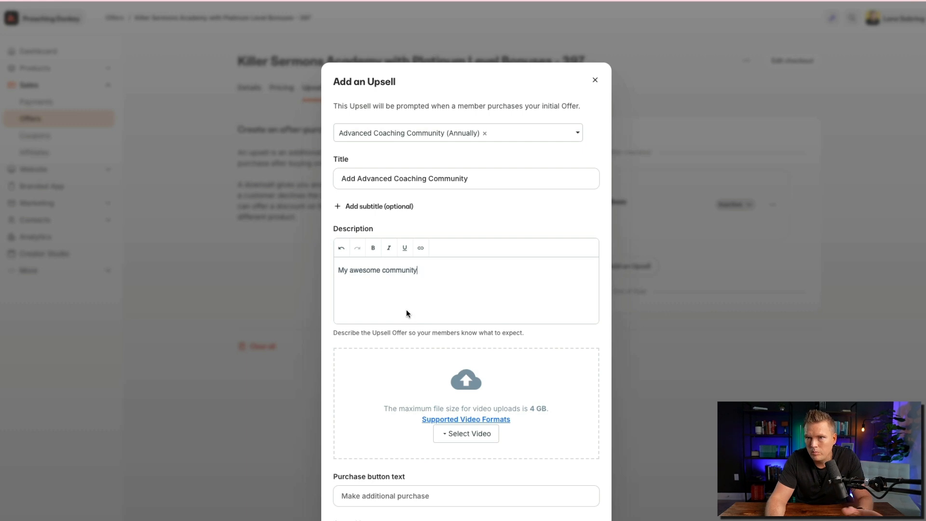
Set the upsell's purchase button text to "Yes! Purchase Community Subscription".
{"action": "scroll", "coordinate": [459, 392], "scroll_direction": "down", "scroll_amount": 1}
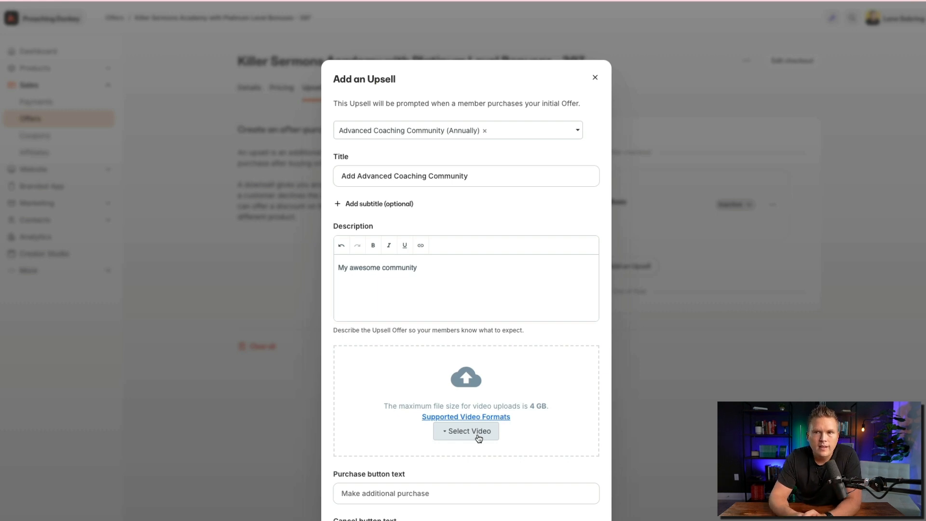
{"action": "scroll", "coordinate": [478, 437], "scroll_direction": "down", "scroll_amount": 3}
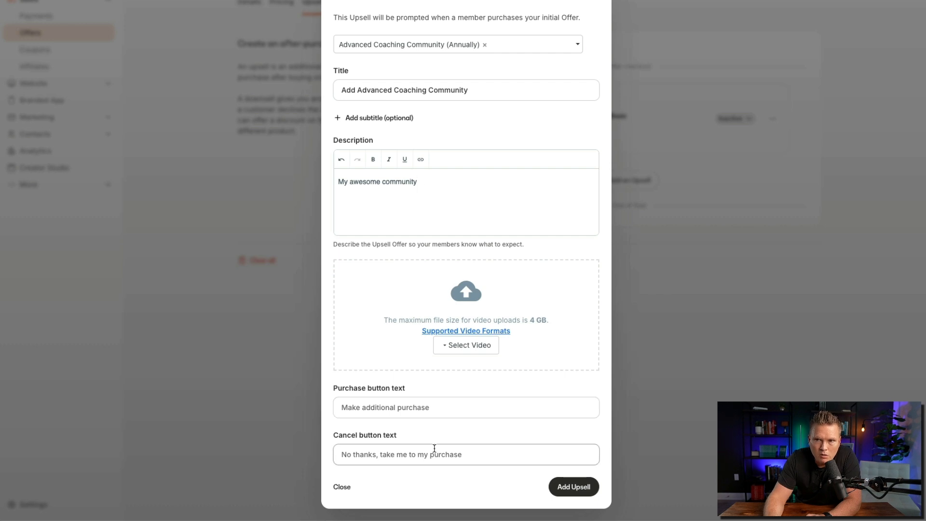
{"action": "left_click", "coordinate": [446, 407]}
{"action": "key", "text": "ctrl+a"}
{"action": "key", "text": "BackSpace"}
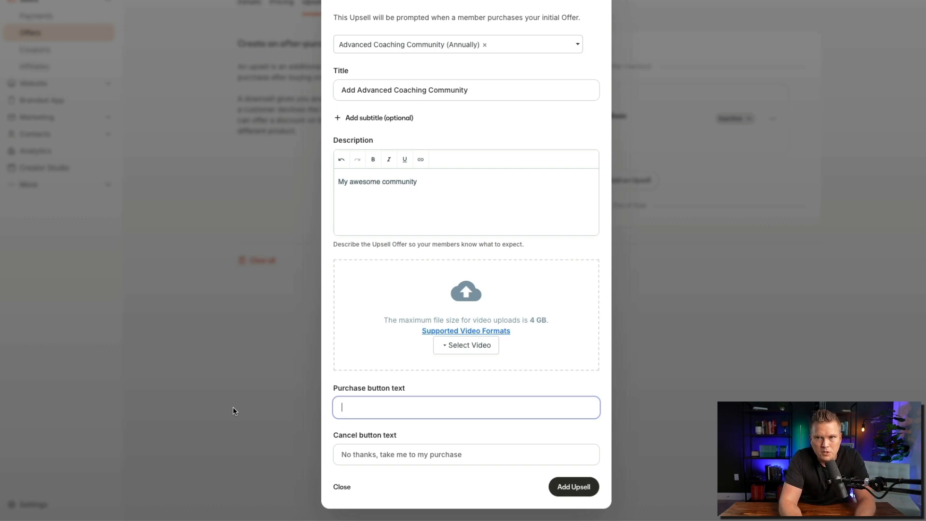
{"action": "type", "text": "Yes! "}
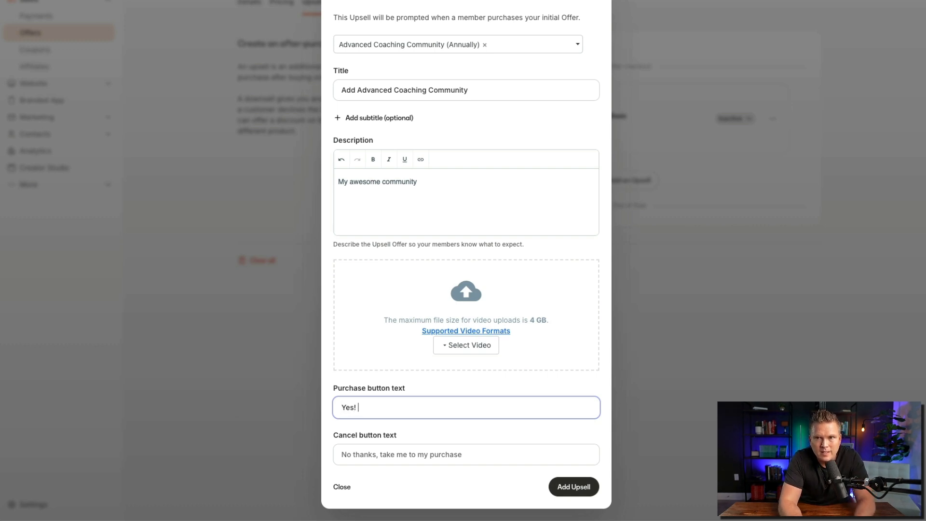
{"action": "type", "text": "Purchas"}
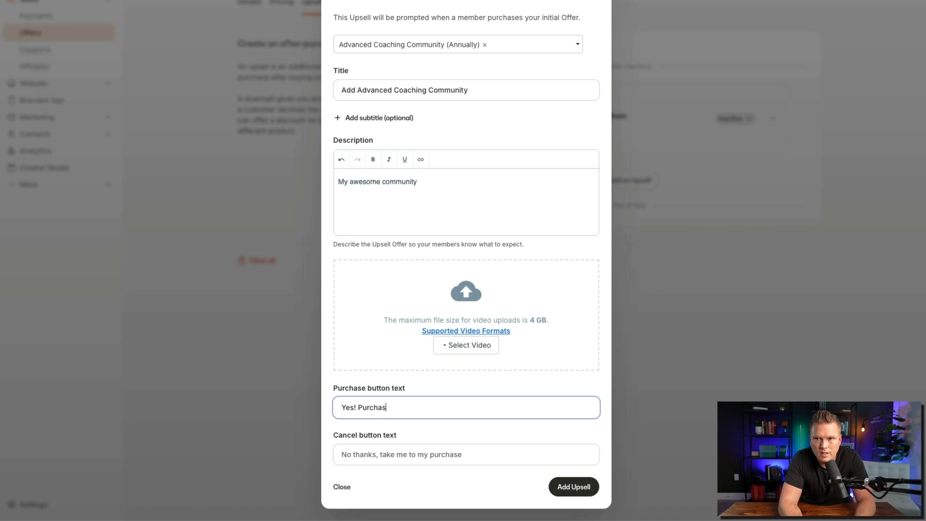
{"action": "type", "text": "e Comm"}
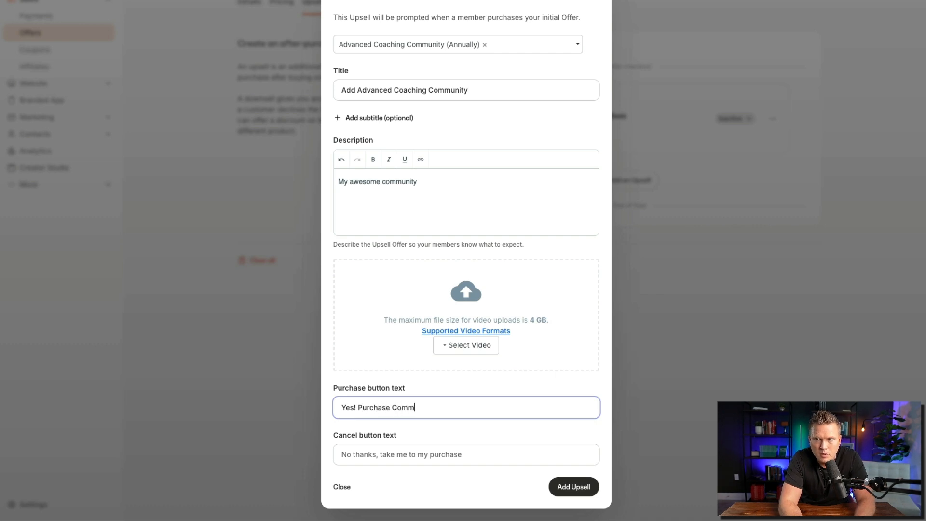
{"action": "type", "text": "unity Subscribe"}
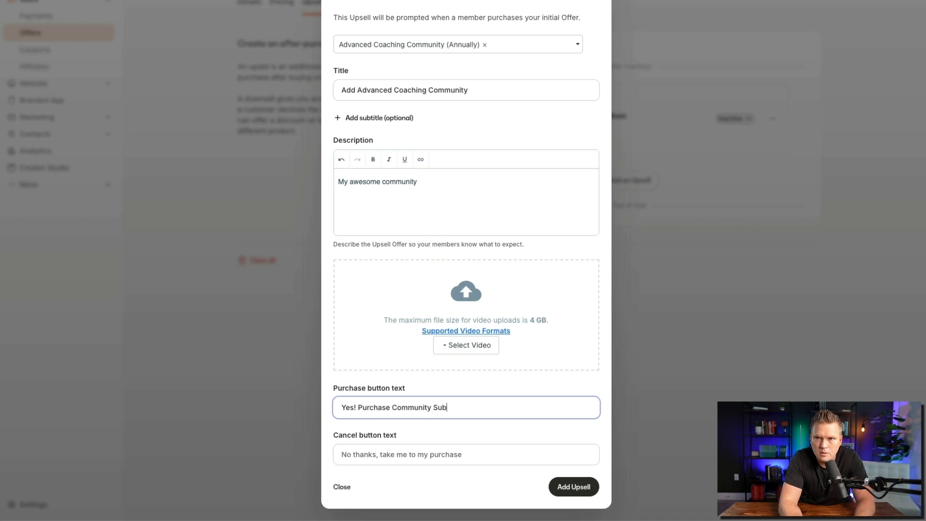
{"action": "key", "text": "BackSpace"}
{"action": "key", "text": "BackSpace"}
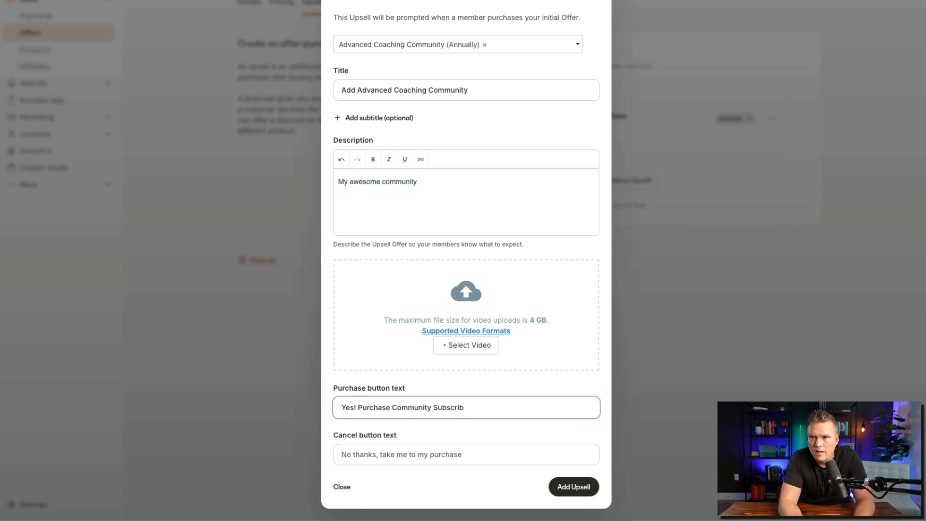
{"action": "type", "text": "ption"}
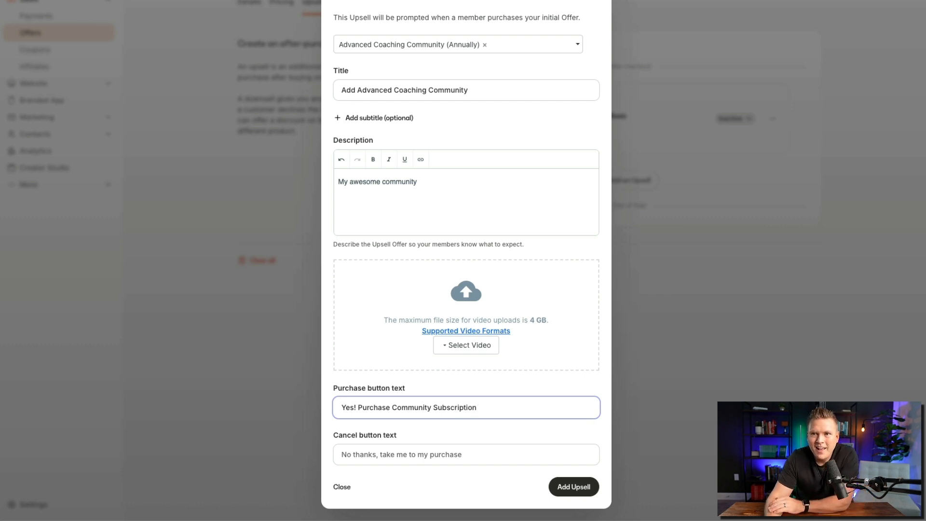
Add the upsell to the after-purchase flow and open a preview of it.
{"action": "left_click", "coordinate": [575, 484]}
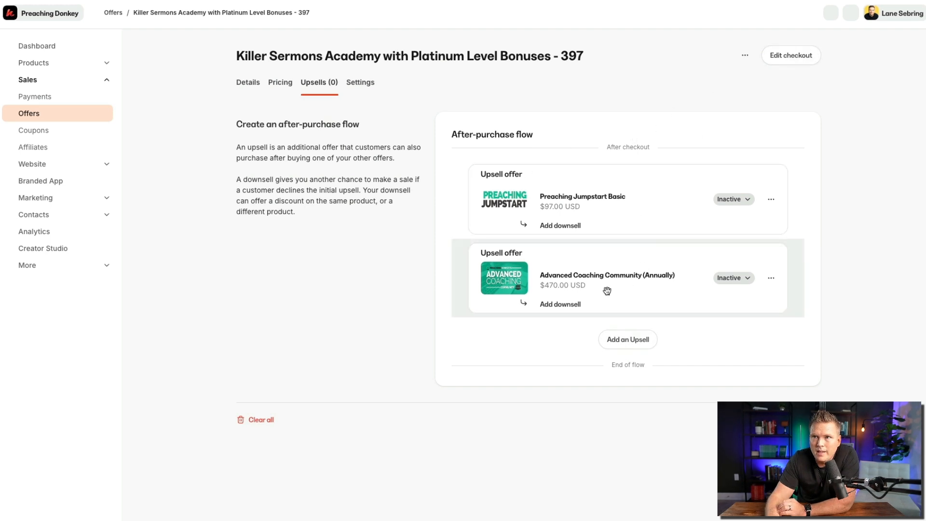
{"action": "left_click", "coordinate": [771, 279]}
{"action": "left_click", "coordinate": [718, 300]}
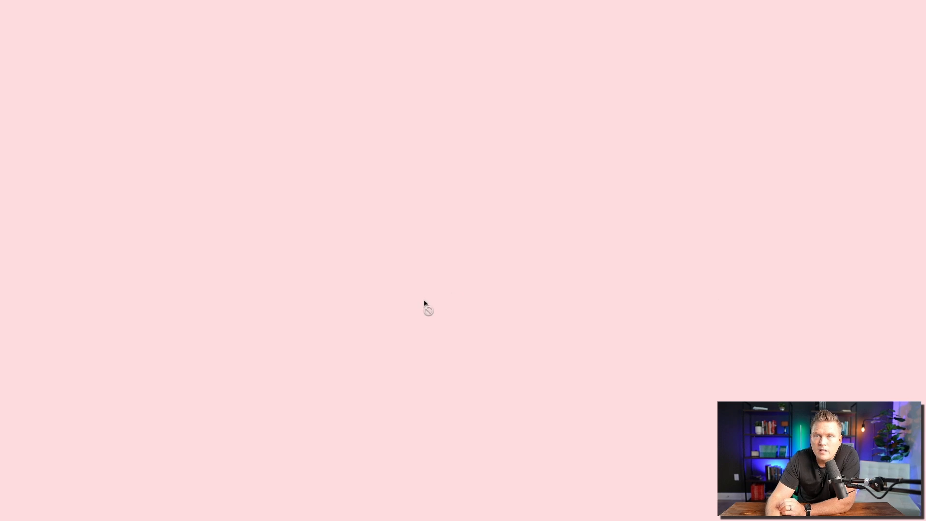
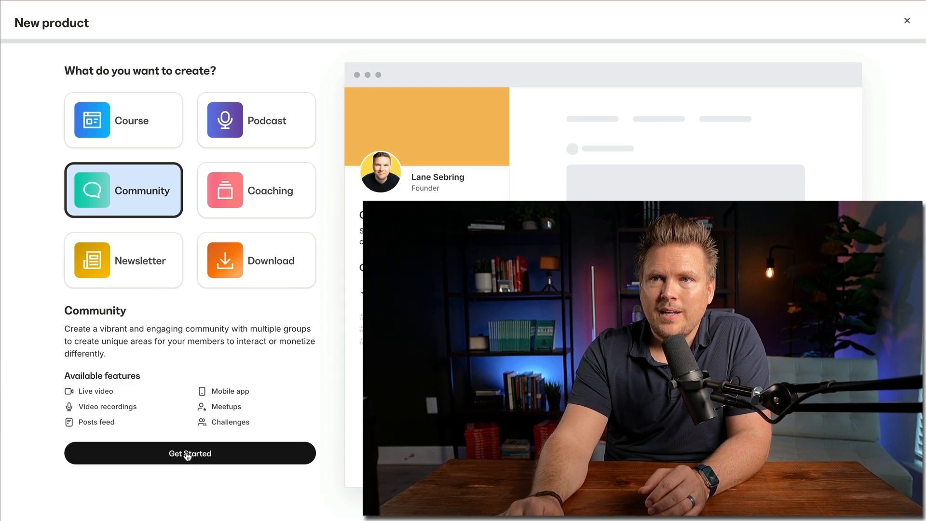
Start creating the new Community product and title it "My Fun New Community".
{"action": "left_click", "coordinate": [186, 450]}
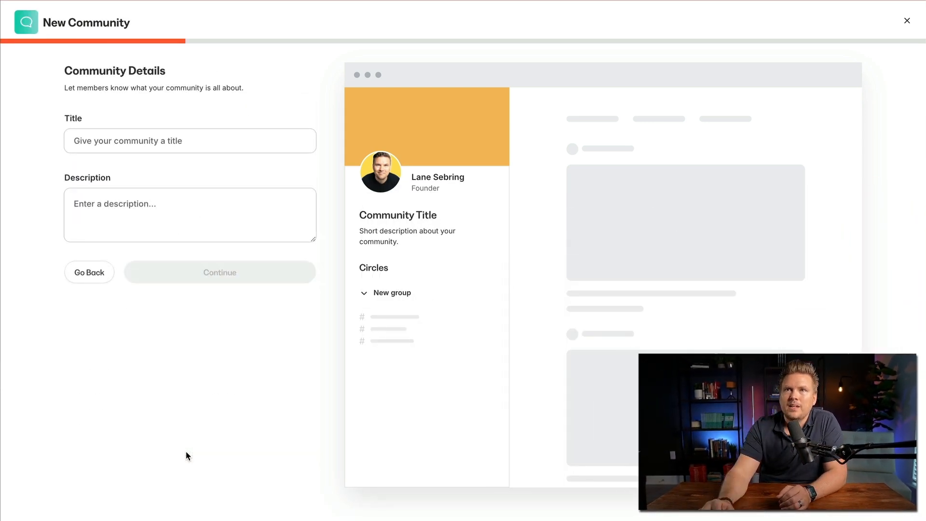
{"action": "left_click", "coordinate": [192, 142]}
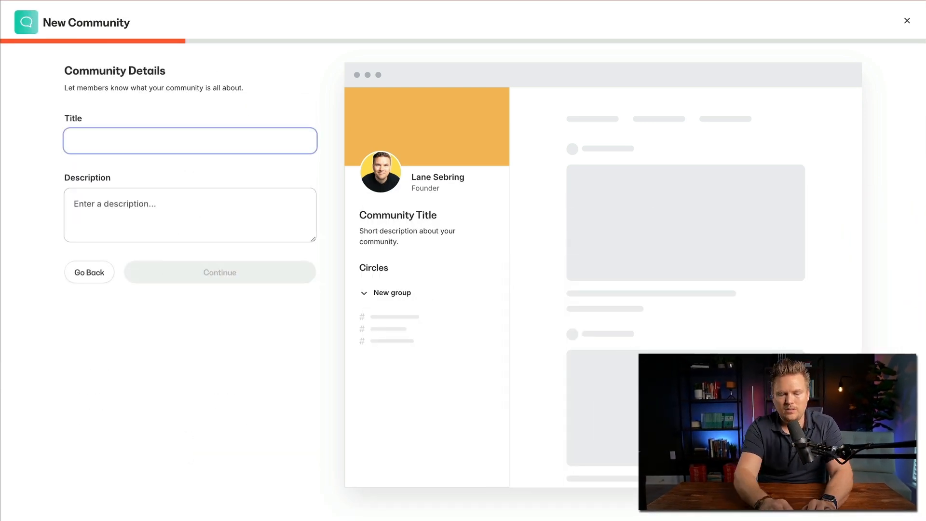
{"action": "type", "text": "My Fun "}
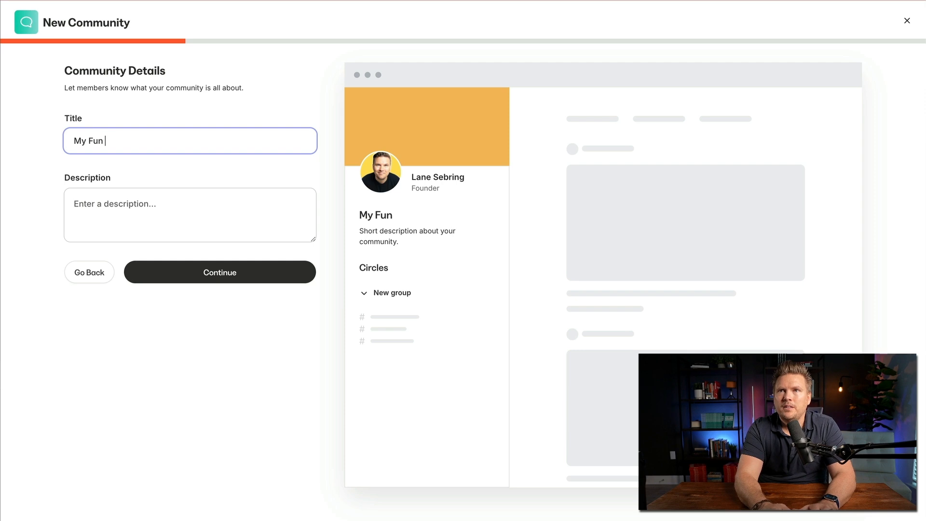
{"action": "type", "text": "New Community"}
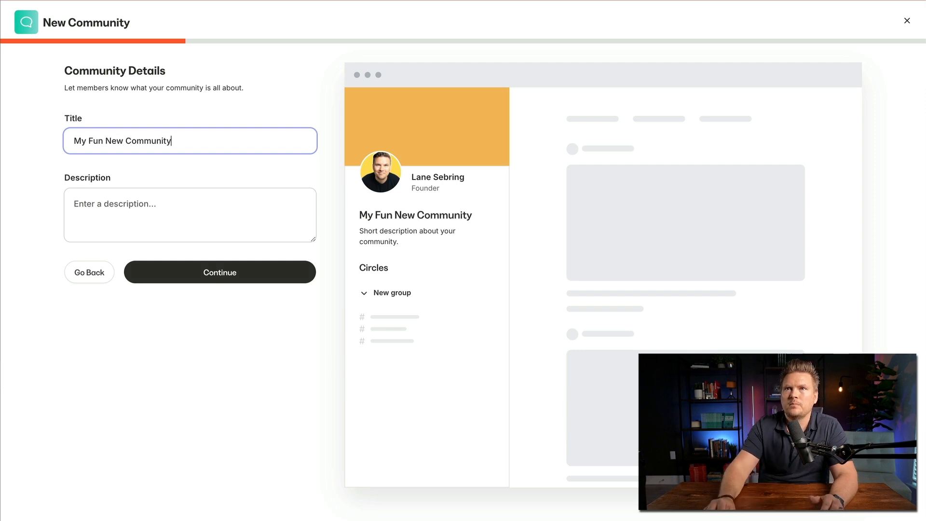
Describe the community as "In this community we are going to challeng each other to build and grow amazing online businesses." and continue.
{"action": "left_click", "coordinate": [98, 201]}
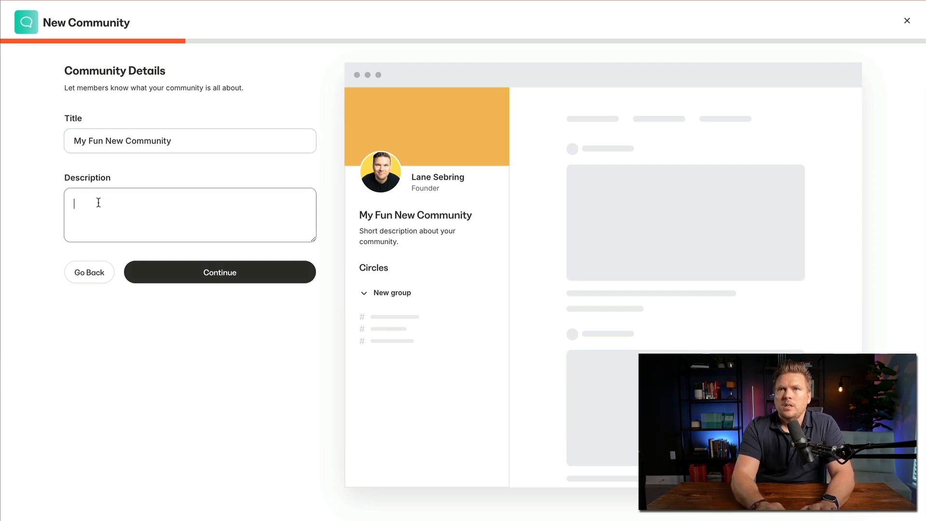
{"action": "type", "text": "In this community"}
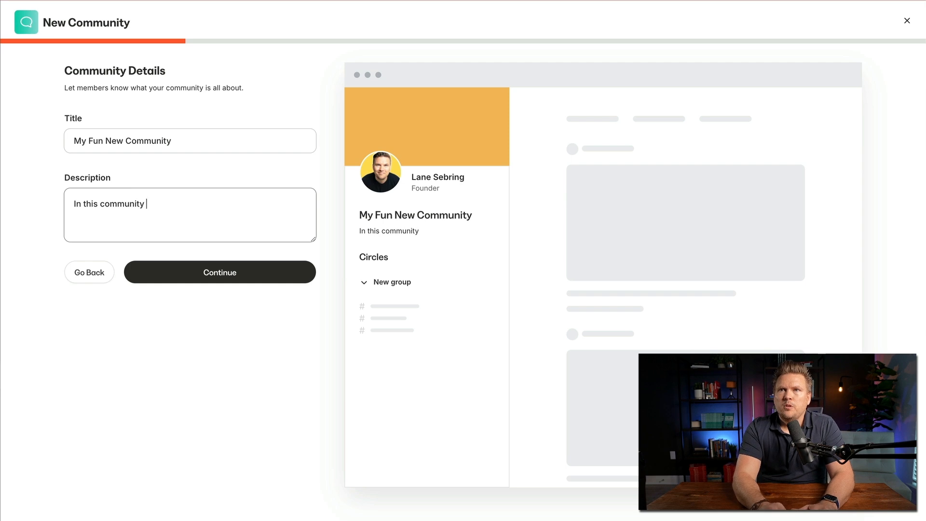
{"action": "type", "text": " we are going to c"}
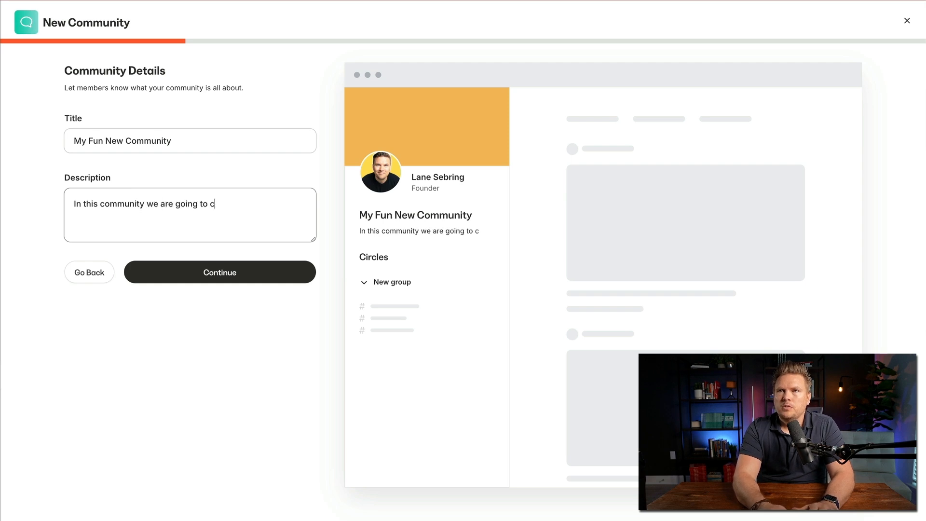
{"action": "type", "text": "halleng each ot"}
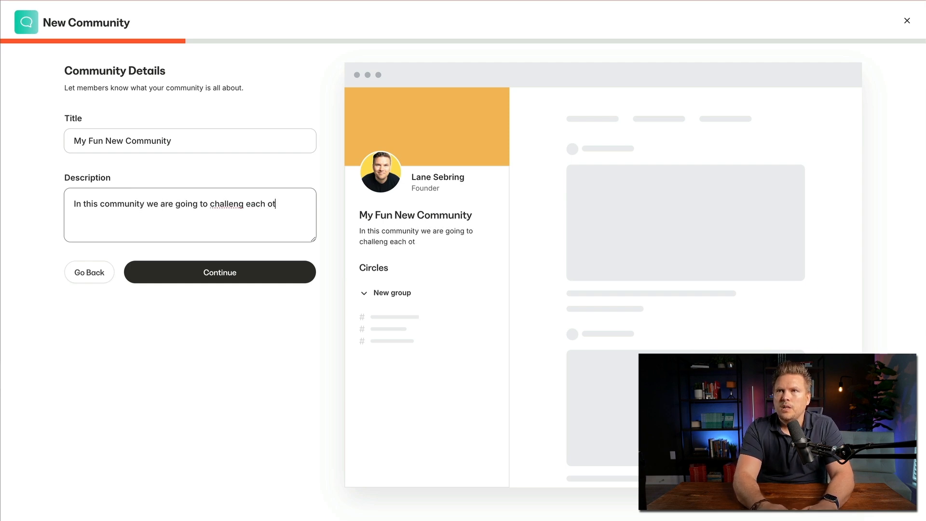
{"action": "type", "text": "her to build and gro"}
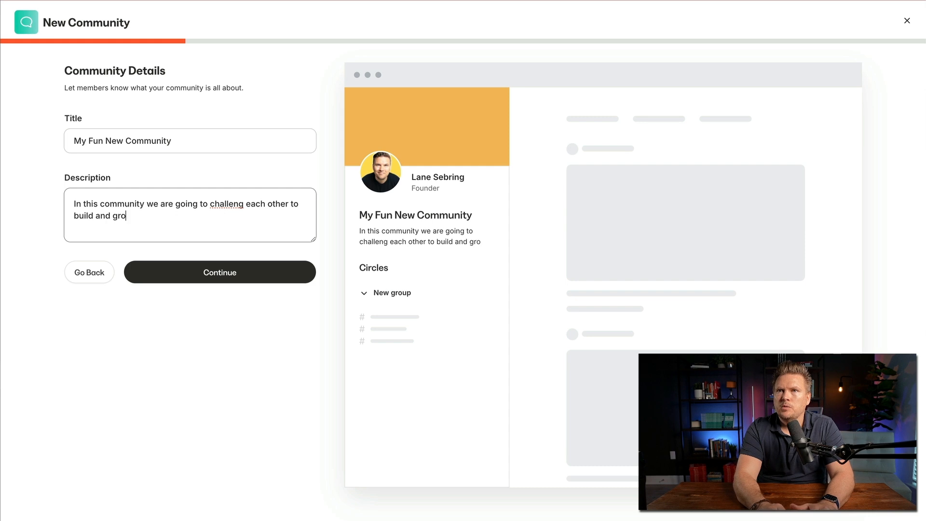
{"action": "type", "text": "w amazing onlin"}
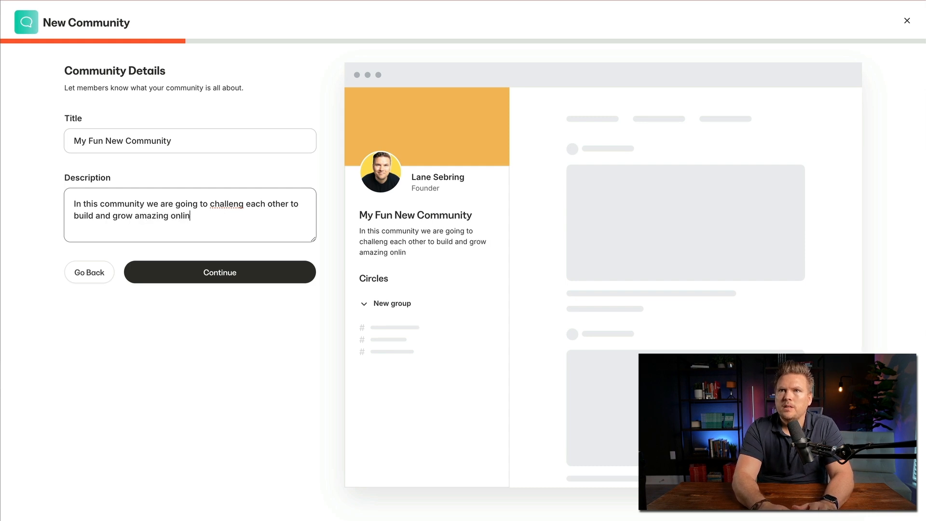
{"action": "type", "text": "e business"}
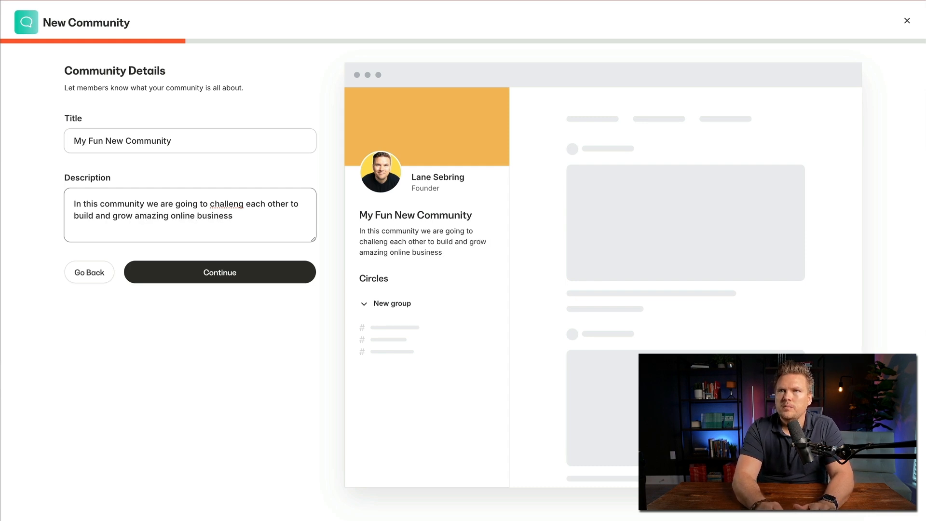
{"action": "type", "text": ".es."}
{"action": "left_click", "coordinate": [237, 278]}
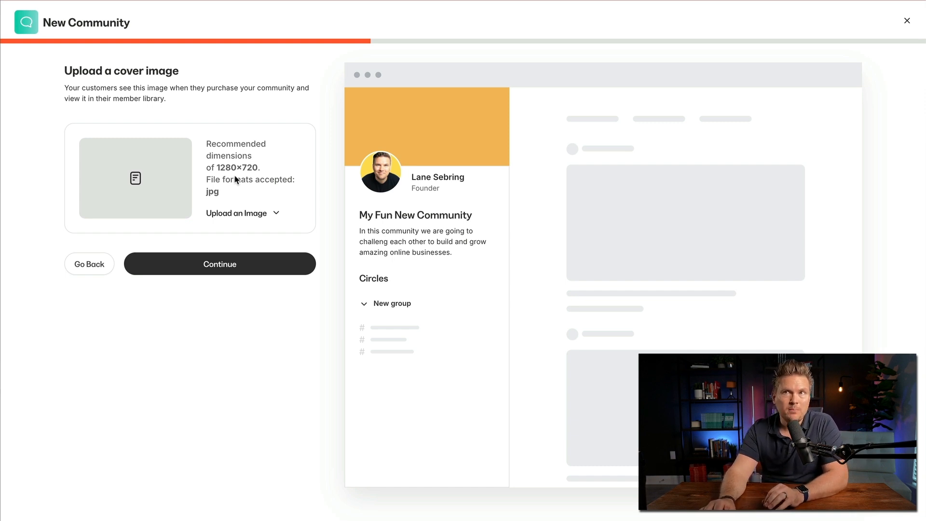
Upload SIX-FIGURE FASTLANE GRAPHIC.png from the device as the community's cover image, keeping its default crop, and continue.
{"action": "left_click", "coordinate": [276, 217]}
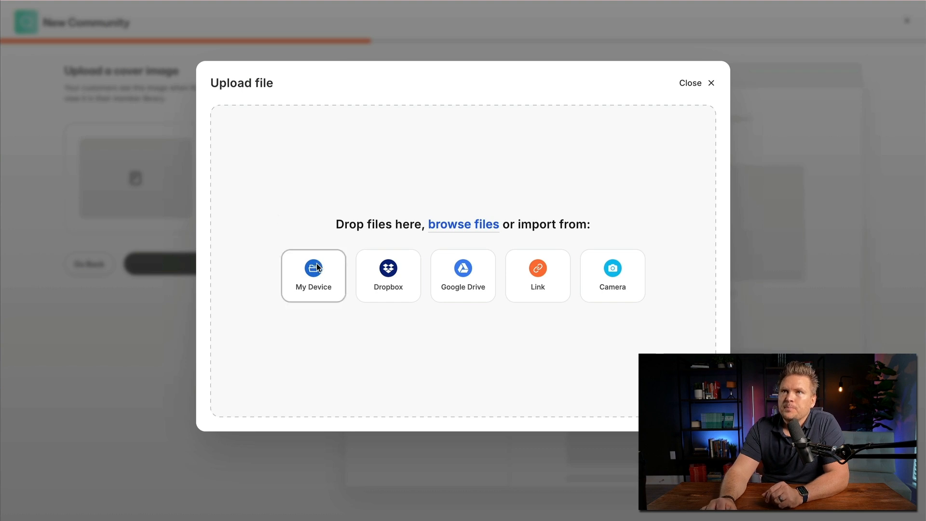
{"action": "left_click", "coordinate": [313, 270]}
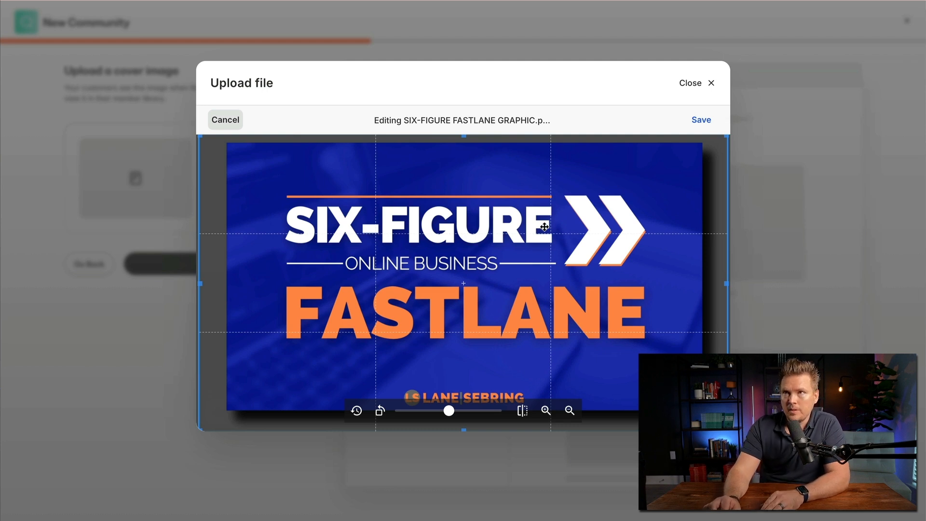
{"action": "left_click", "coordinate": [700, 122]}
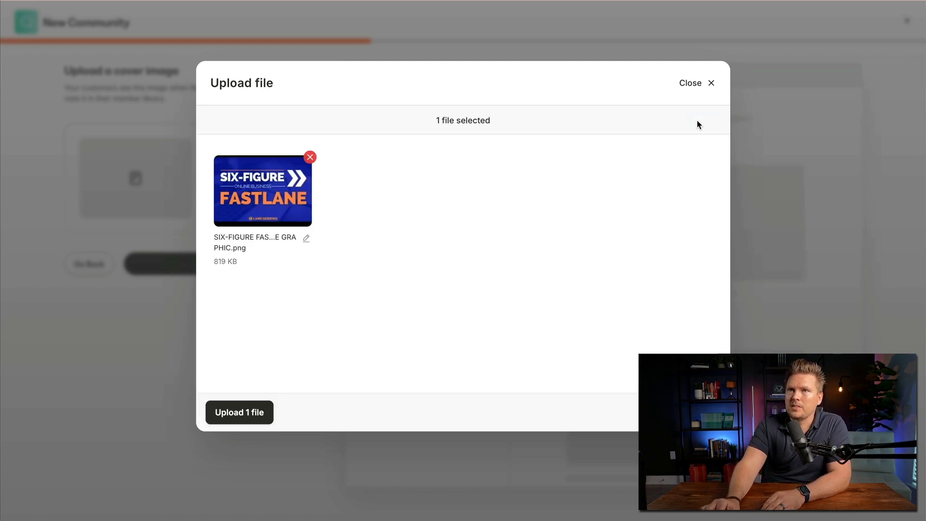
{"action": "left_click", "coordinate": [249, 415]}
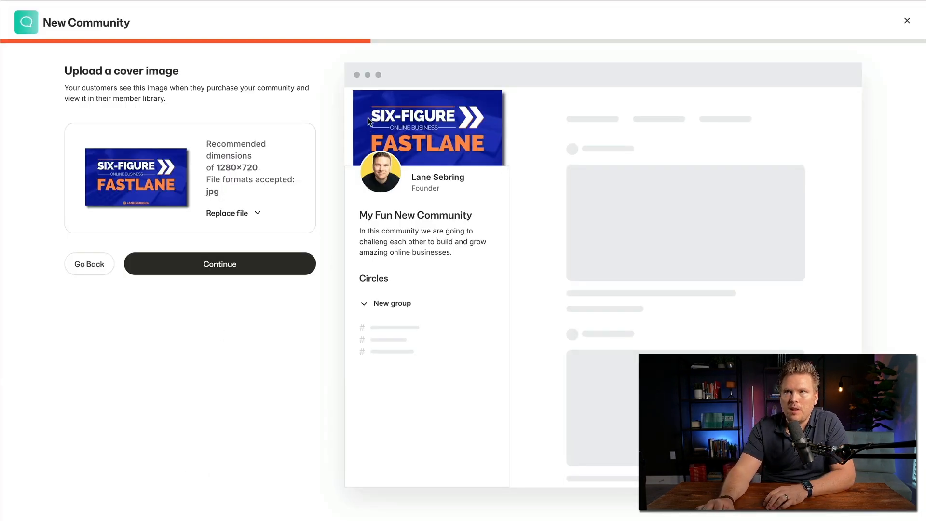
{"action": "left_click", "coordinate": [213, 266]}
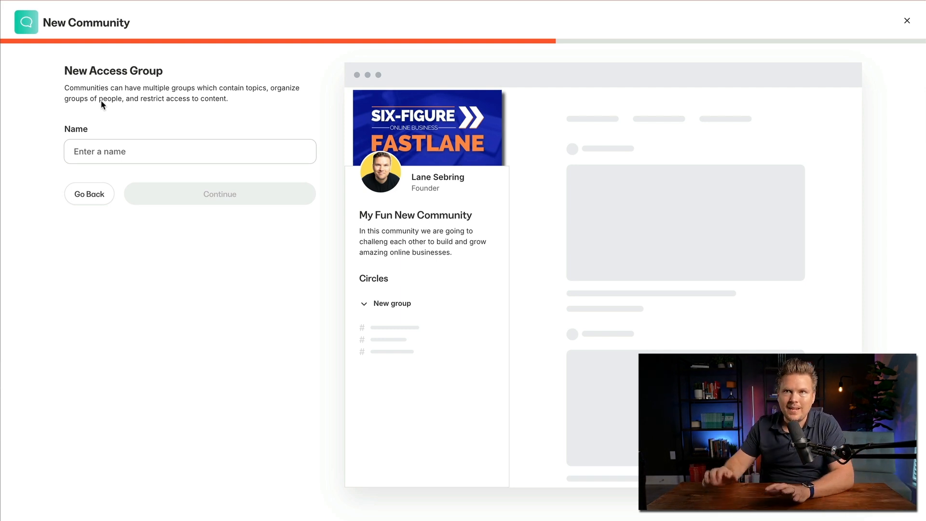
Name the community's new access group "Access Group Flagship Course" and continue to pricing.
{"action": "left_click", "coordinate": [145, 151]}
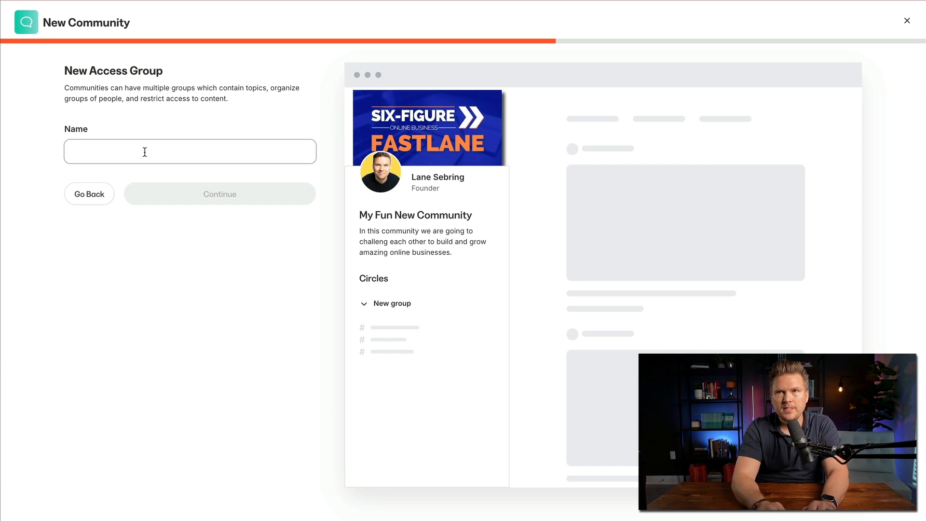
{"action": "type", "text": "Access Group"}
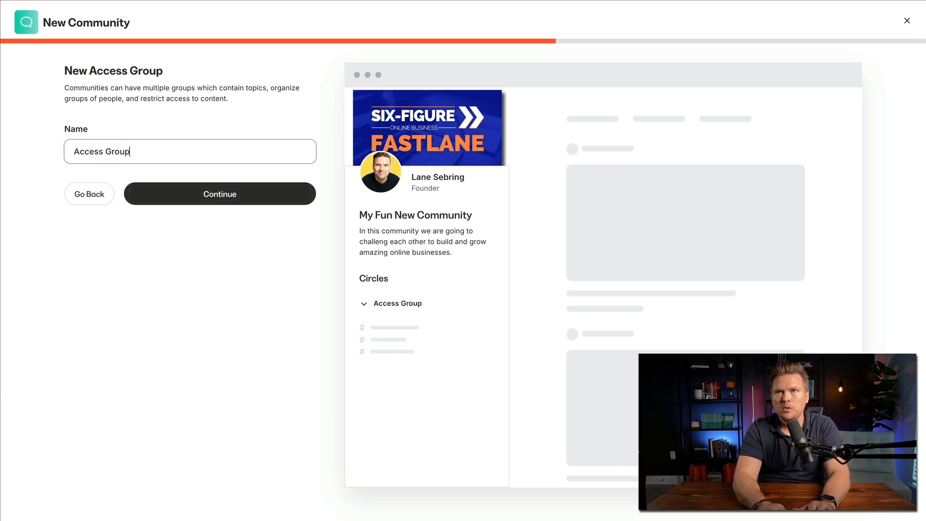
{"action": "type", "text": " Flag"}
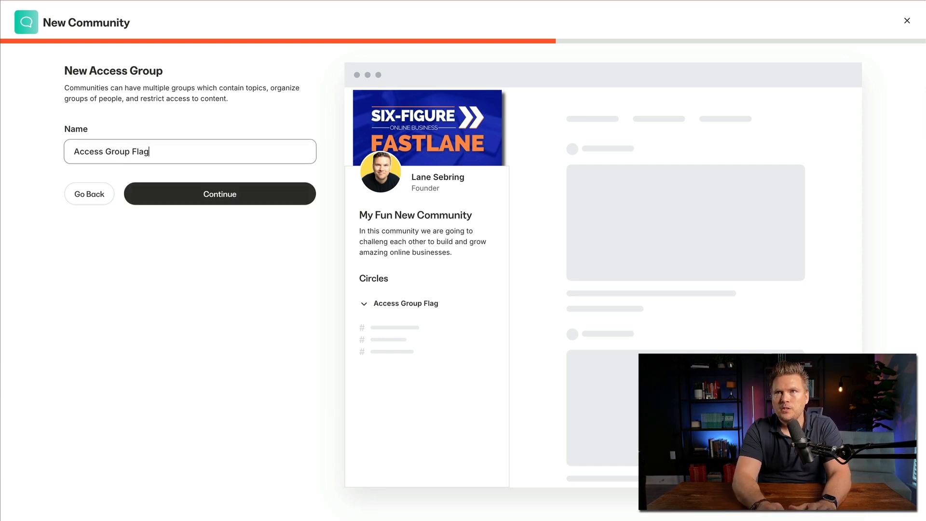
{"action": "type", "text": "ship Course"}
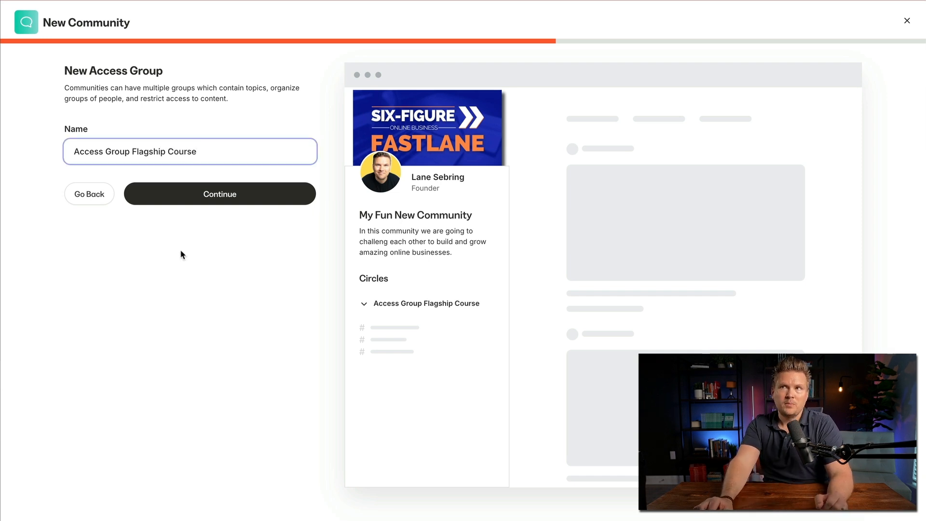
{"action": "left_click", "coordinate": [219, 194]}
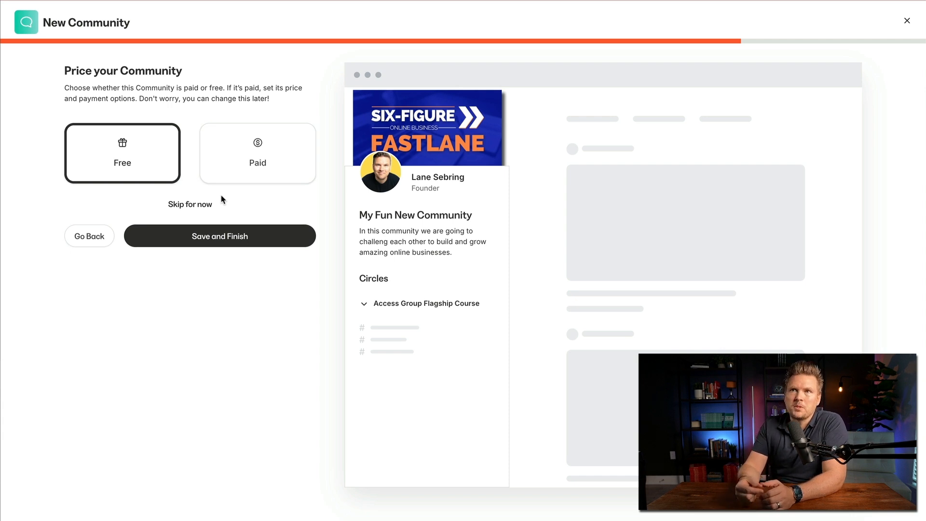
Select paid pricing for the community, but skip its payment setup and finish creating the community.
{"action": "left_click", "coordinate": [259, 163]}
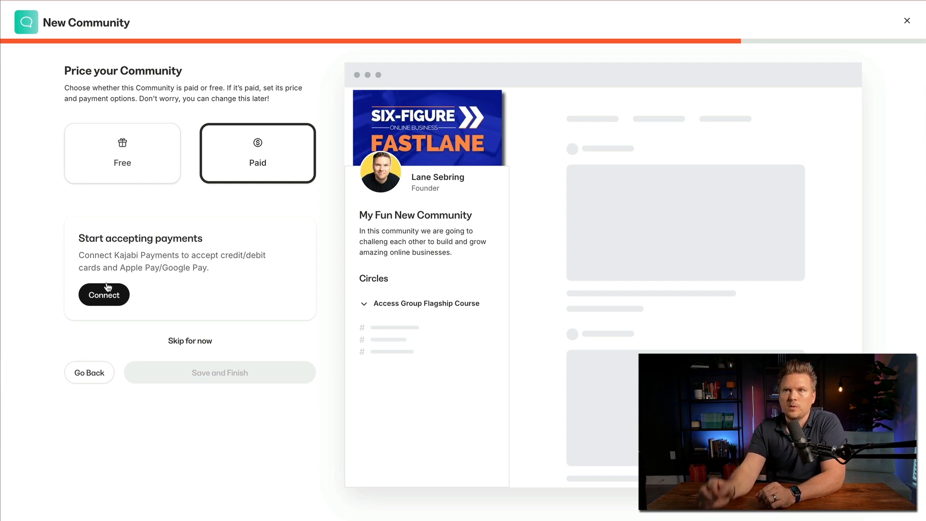
{"action": "left_click", "coordinate": [194, 341]}
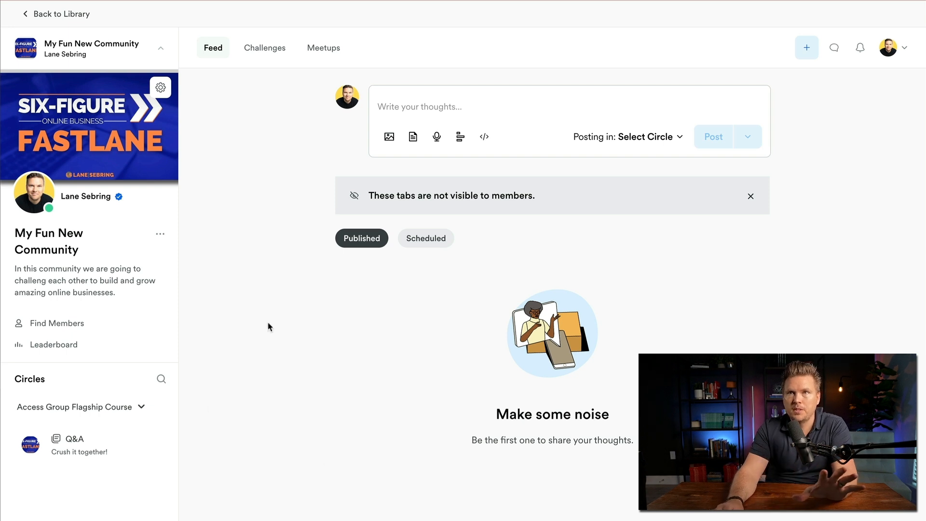
Review the new community's overview details, leaderboard, feed and challenges pages.
{"action": "mouse_move", "coordinate": [102, 98]}
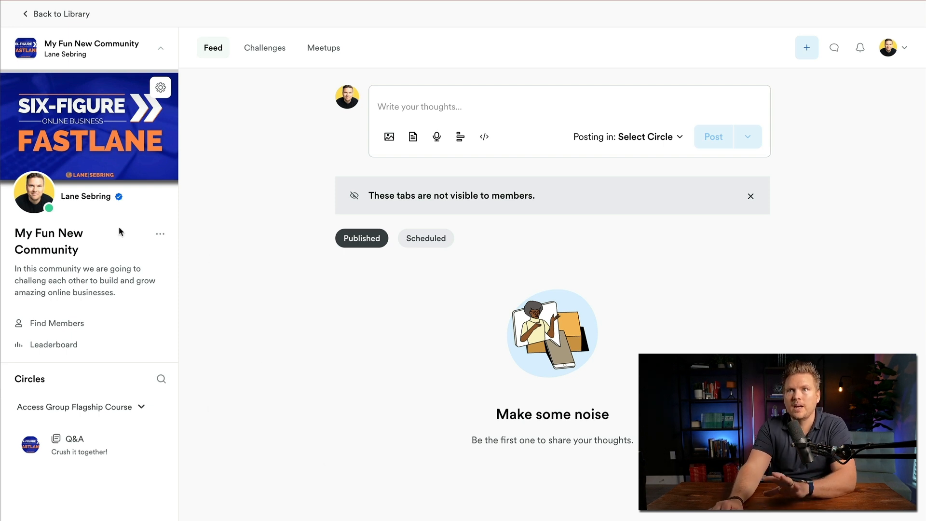
{"action": "mouse_move", "coordinate": [35, 205]}
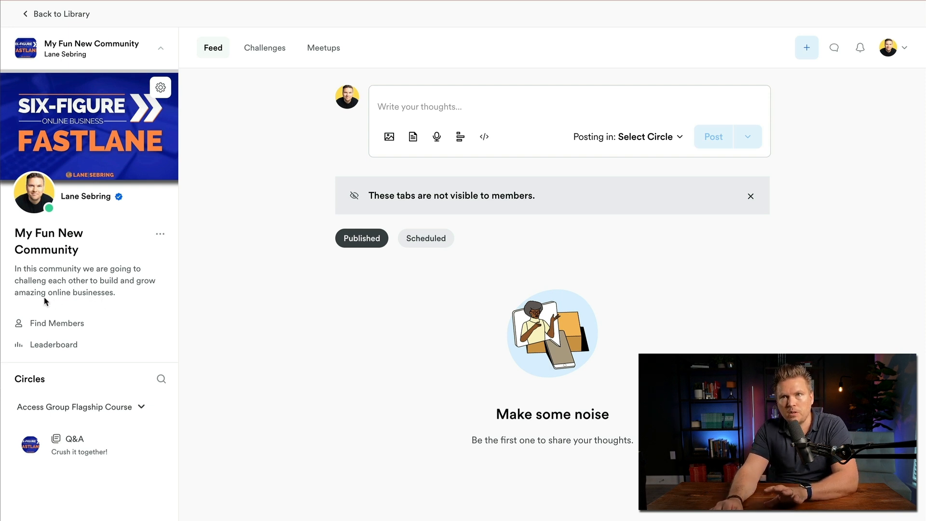
{"action": "left_click", "coordinate": [60, 346]}
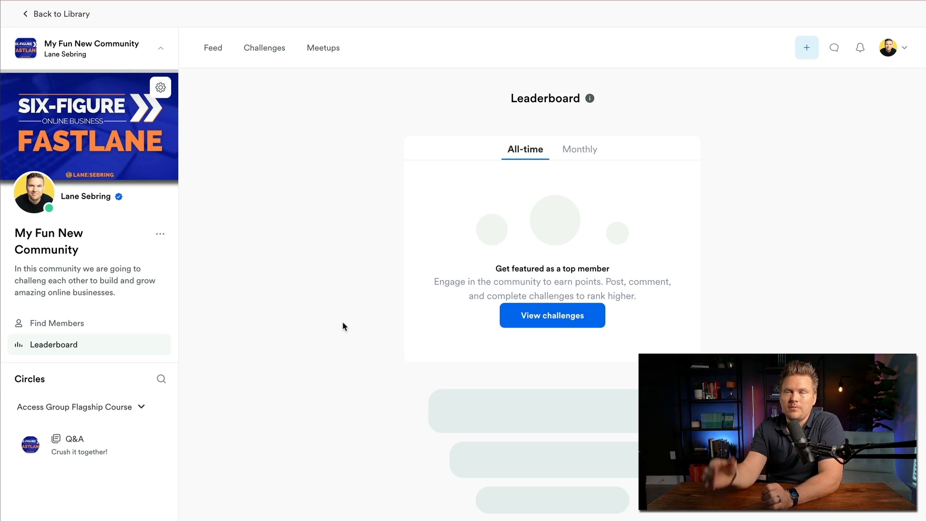
{"action": "left_click", "coordinate": [212, 51]}
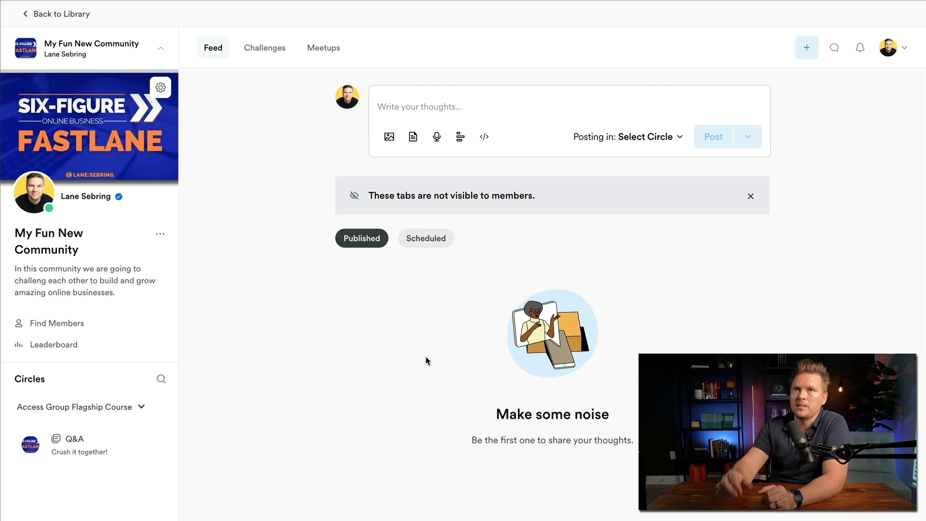
{"action": "left_click", "coordinate": [265, 48]}
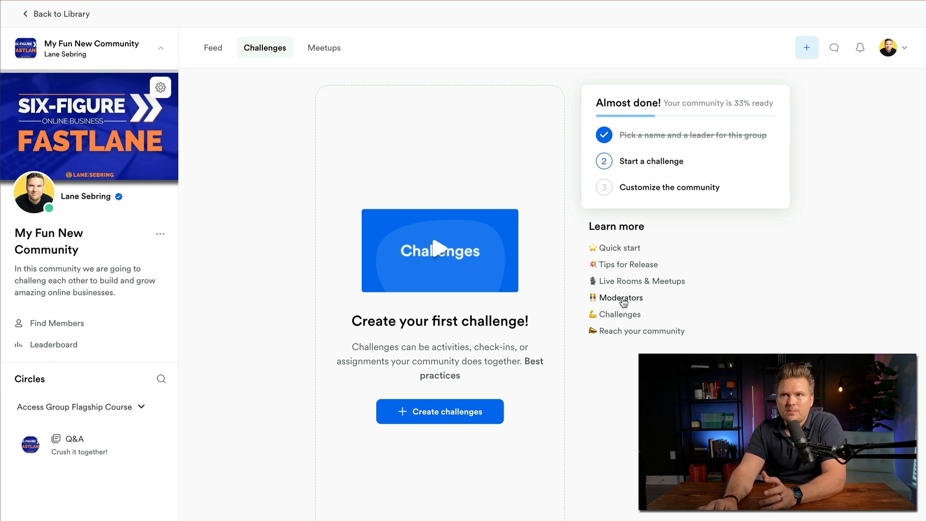
Open the Quick start help article on community best practices and read through its opening sections.
{"action": "left_click", "coordinate": [622, 249]}
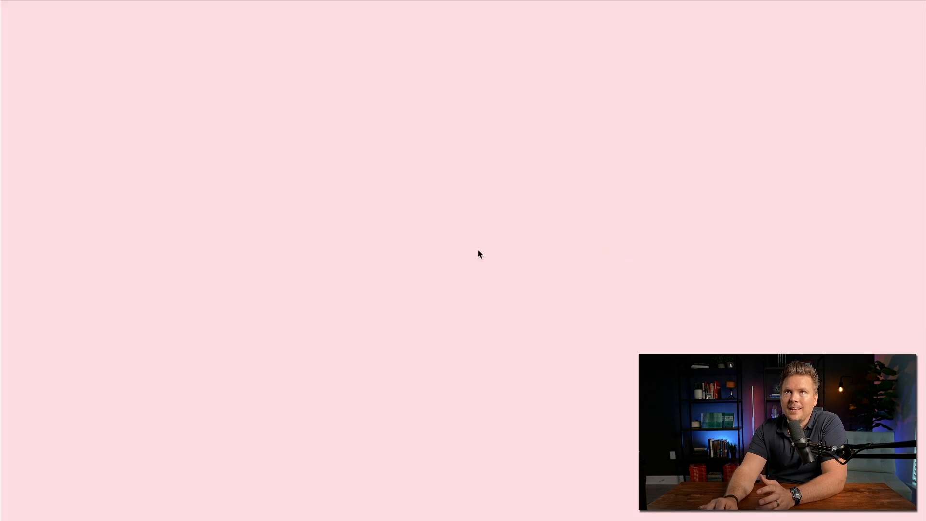
{"action": "scroll", "coordinate": [568, 468], "scroll_direction": "down", "scroll_amount": 2}
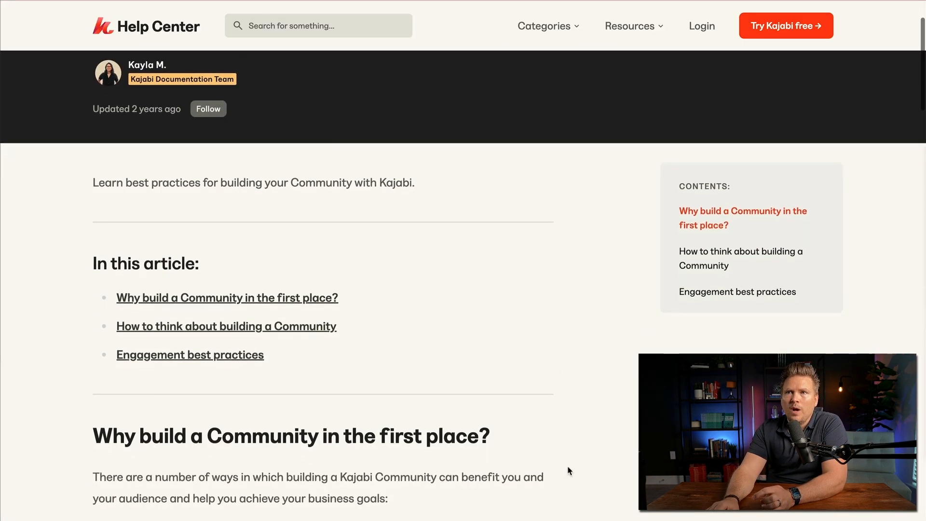
{"action": "scroll", "coordinate": [568, 467], "scroll_direction": "up", "scroll_amount": 2}
{"action": "scroll", "coordinate": [567, 466], "scroll_direction": "down", "scroll_amount": 6}
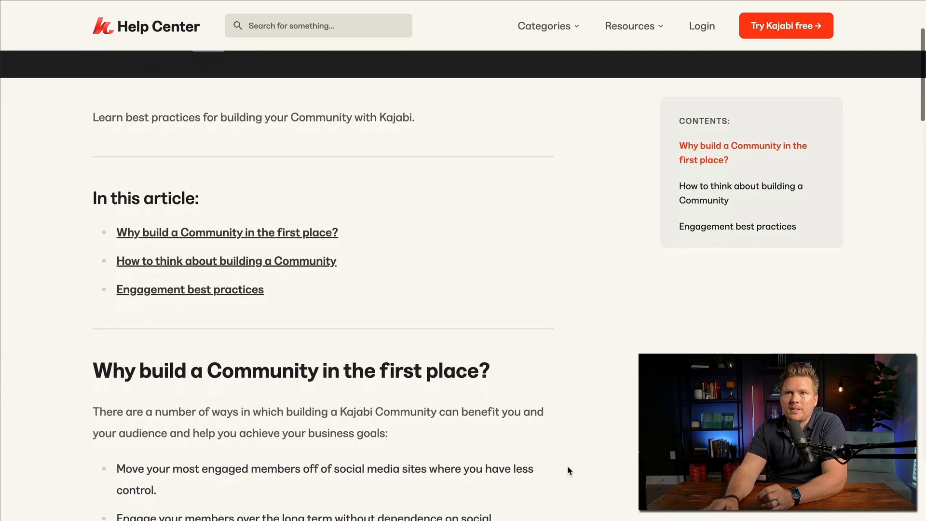
{"action": "scroll", "coordinate": [567, 470], "scroll_direction": "down", "scroll_amount": 2}
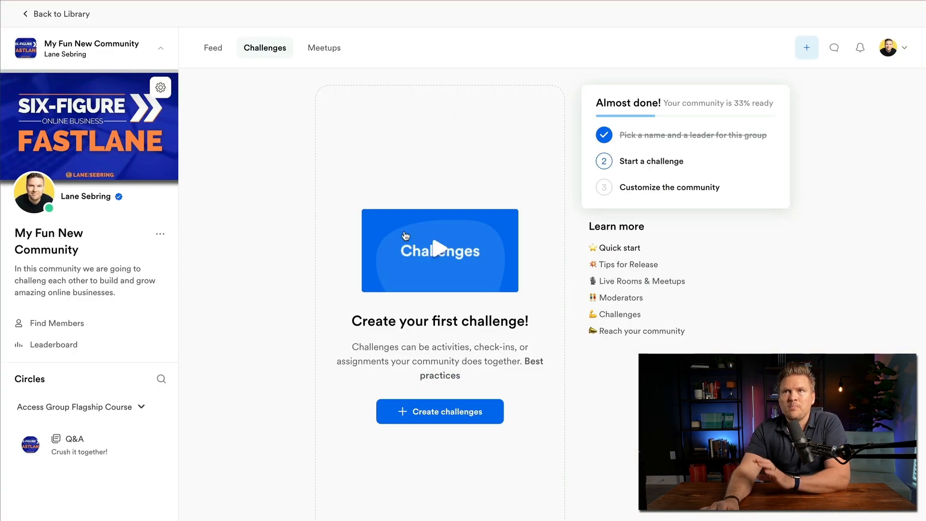
View the community's Meetups page and the Q&A circle under Access Group Flagship Course.
{"action": "left_click", "coordinate": [322, 48]}
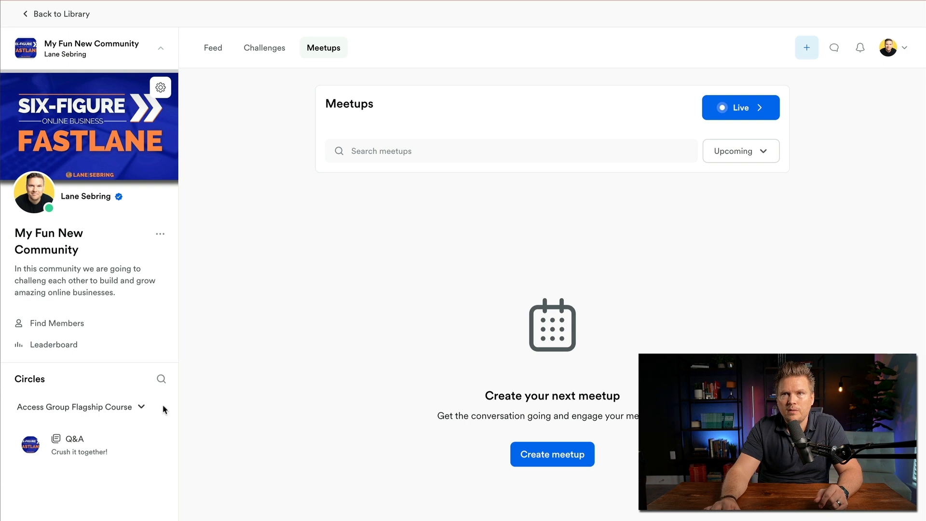
{"action": "mouse_move", "coordinate": [66, 444]}
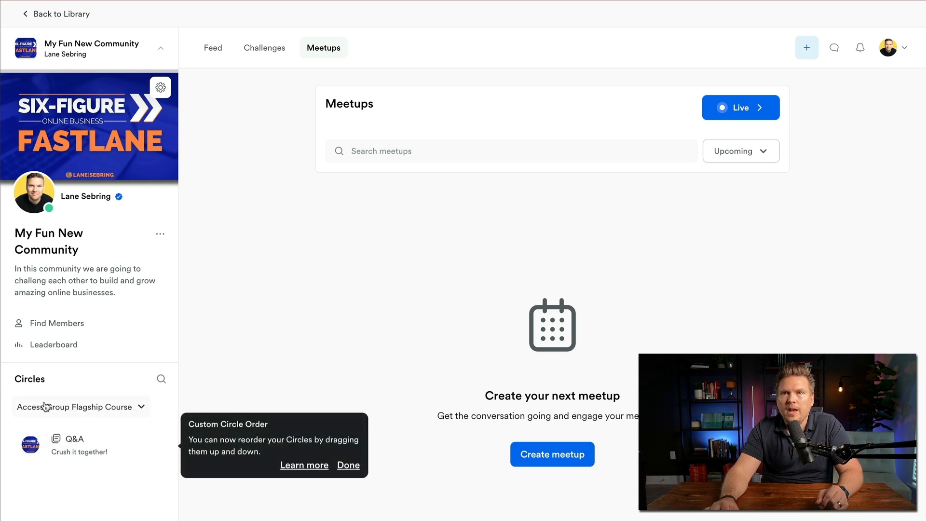
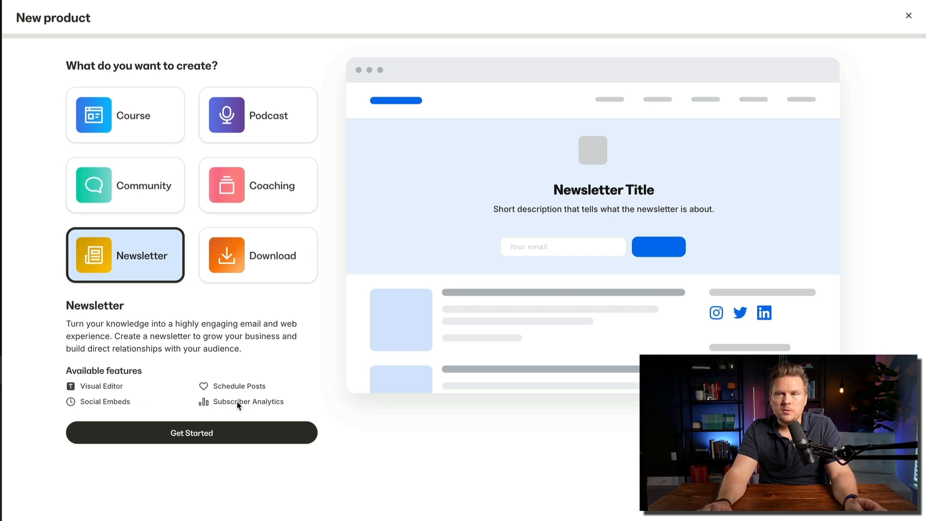
Start creating the Newsletter product and title it "My Good Newsletter".
{"action": "left_click", "coordinate": [188, 433]}
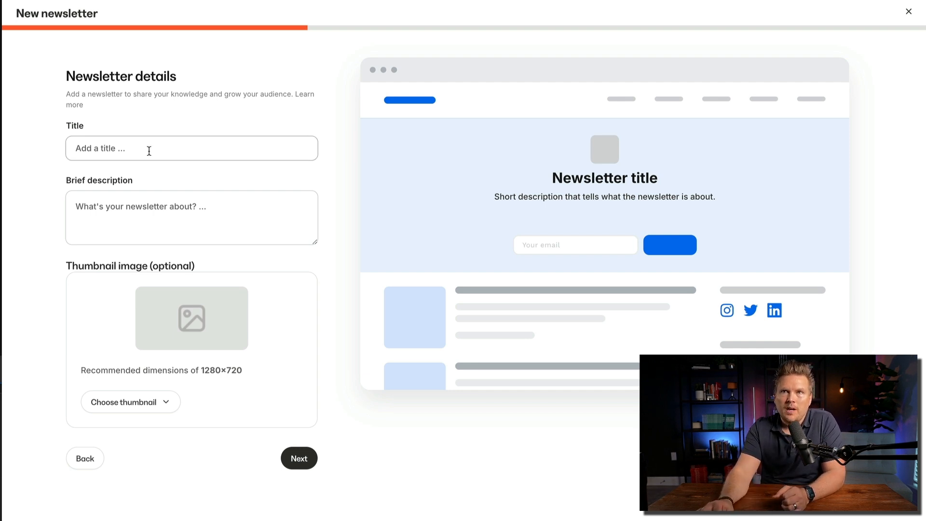
{"action": "left_click", "coordinate": [121, 147]}
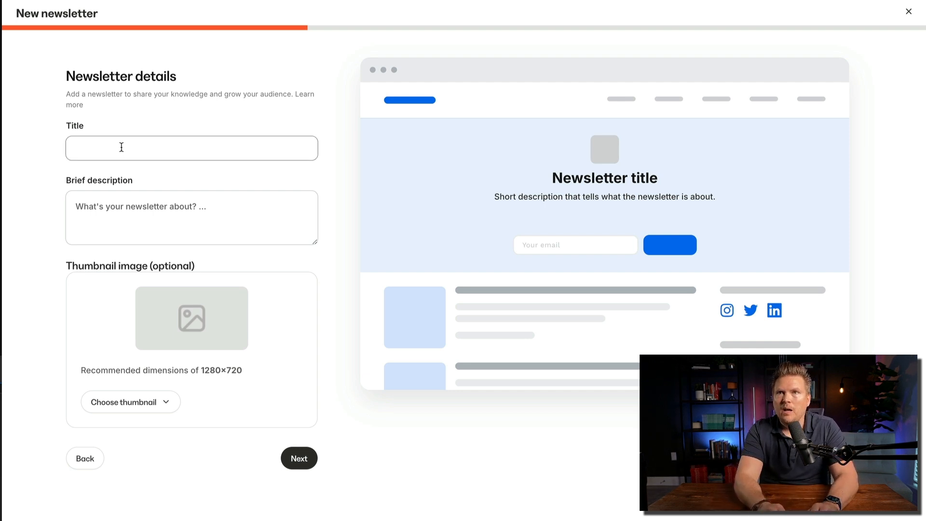
{"action": "type", "text": "My"}
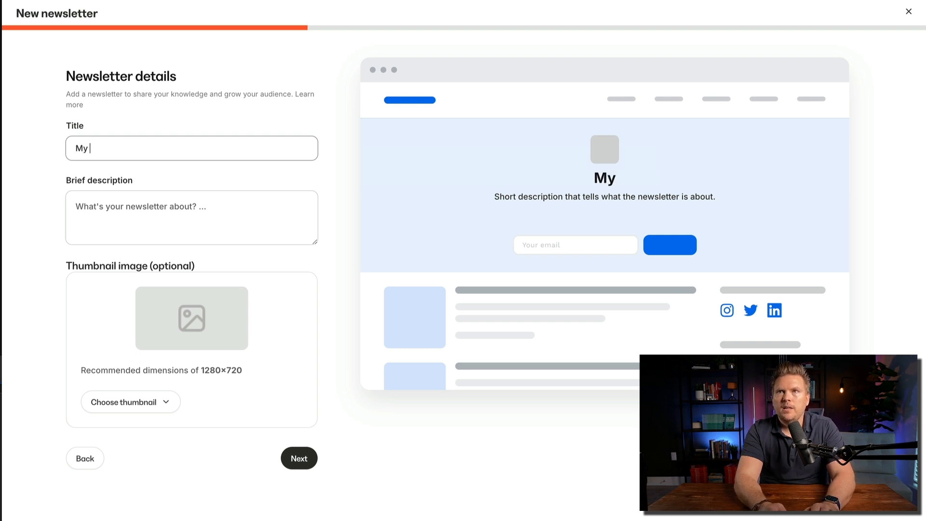
{"action": "type", "text": " Good N"}
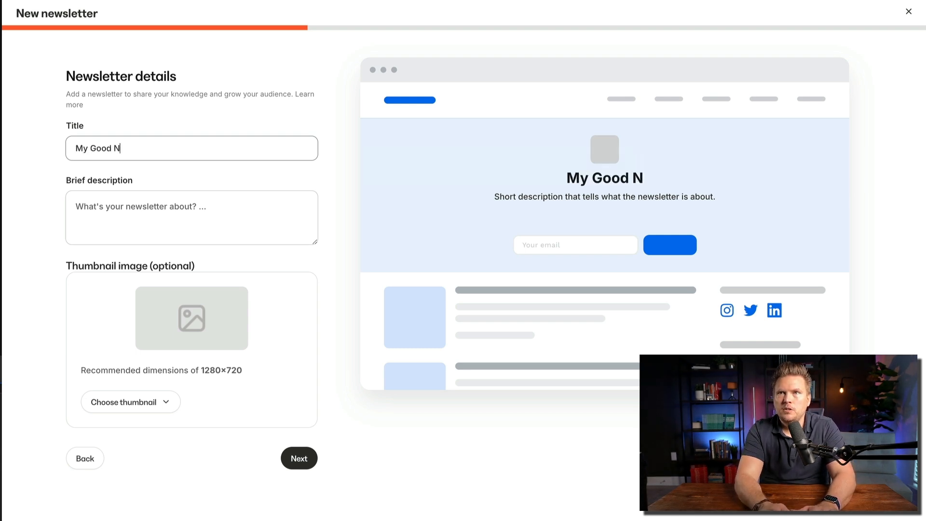
{"action": "type", "text": "ewsletter"}
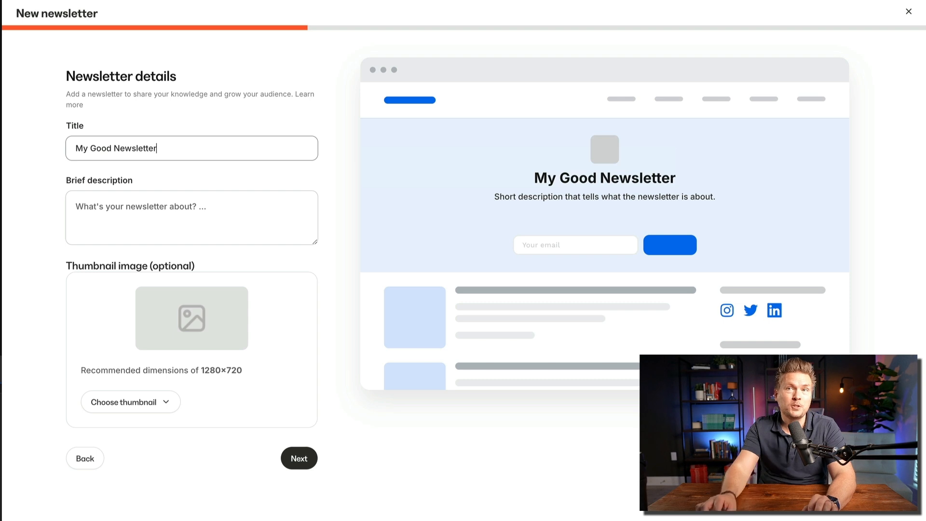
Describe the newsletter as "In this newsletter, I provide weekly tips and strategies to grow your online business.".
{"action": "left_click", "coordinate": [131, 208]}
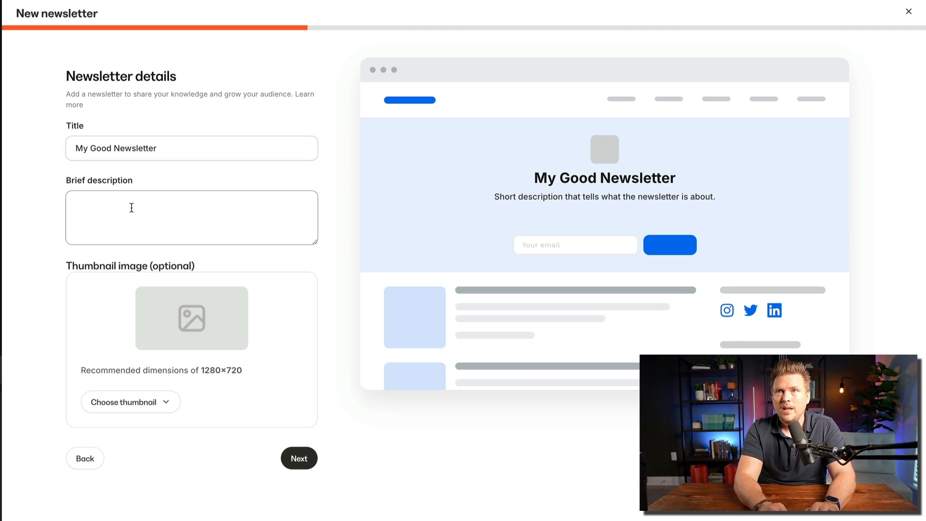
{"action": "type", "text": "In this new"}
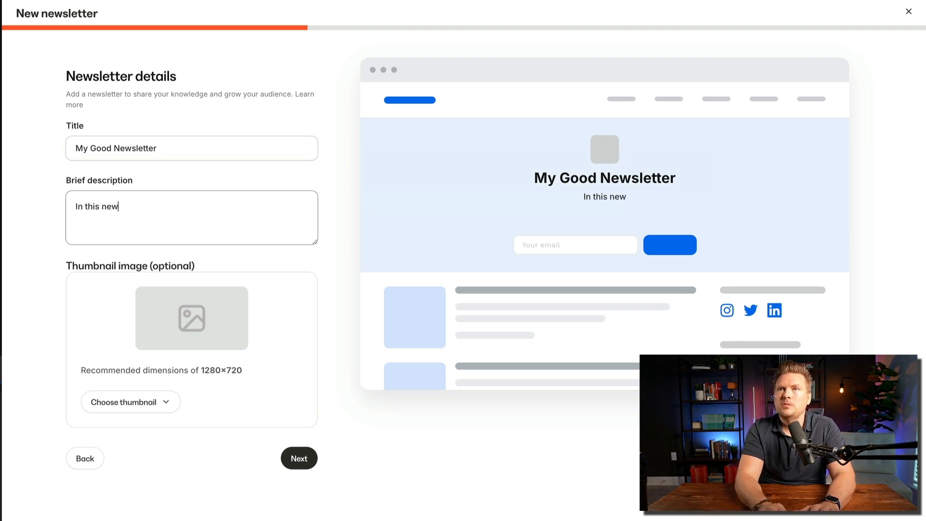
{"action": "type", "text": "sletter,"}
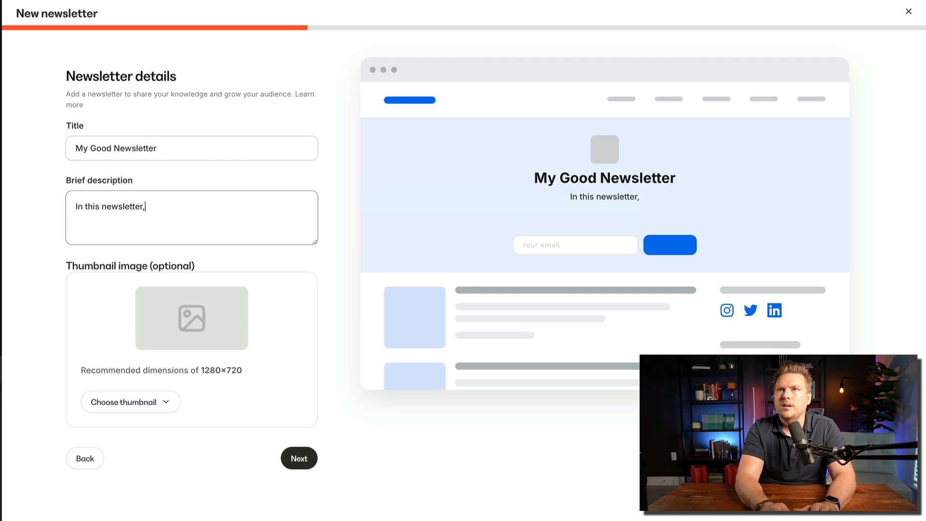
{"action": "type", "text": " I provi"}
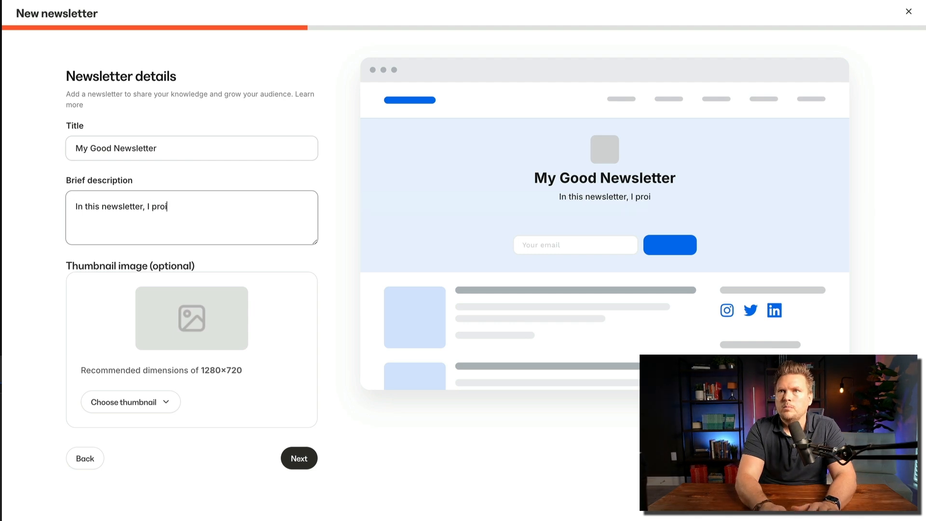
{"action": "type", "text": "d"}
{"action": "key", "text": "BackSpace"}
{"action": "key", "text": "BackSpace"}
{"action": "type", "text": "vide we"}
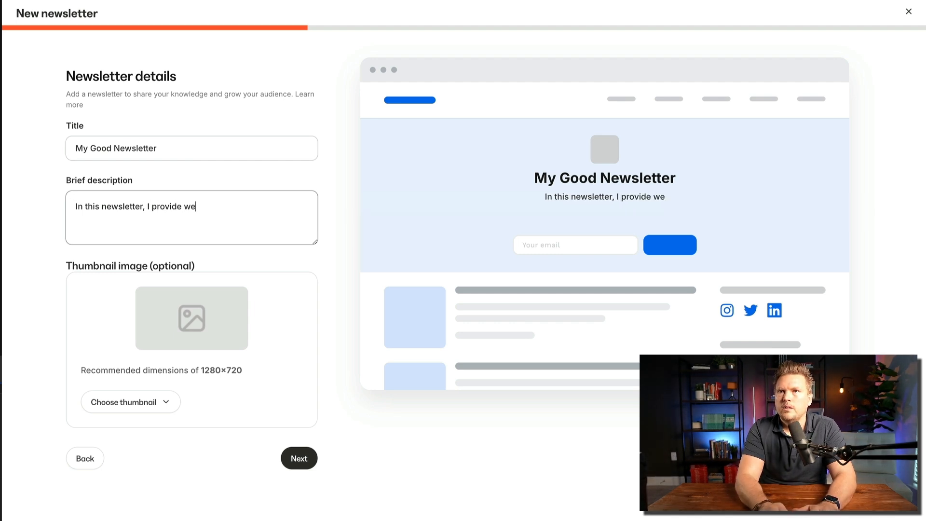
{"action": "type", "text": "ekly tips and s"}
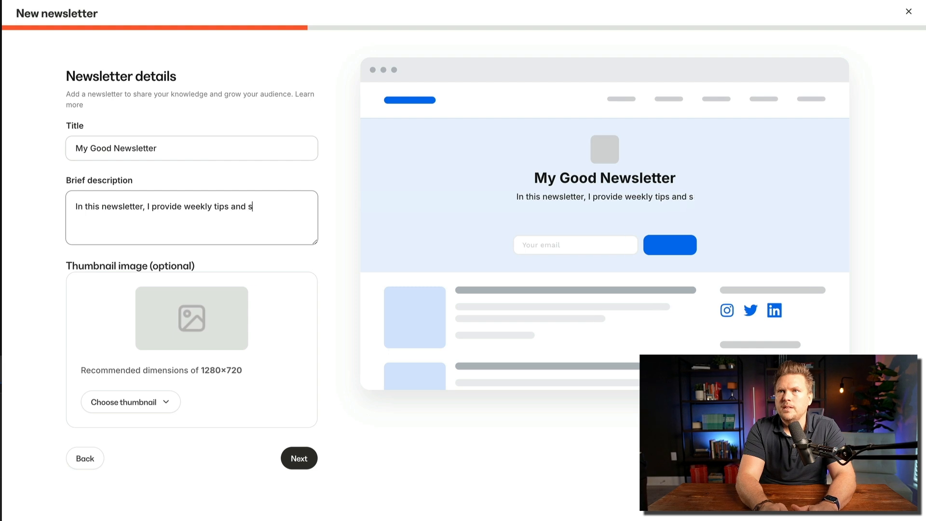
{"action": "type", "text": "trategies to "}
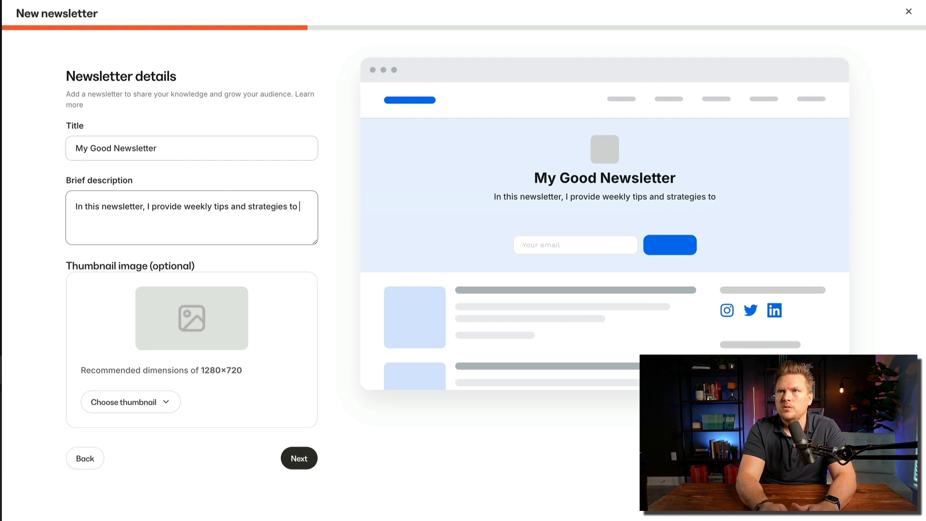
{"action": "type", "text": "grow your online"}
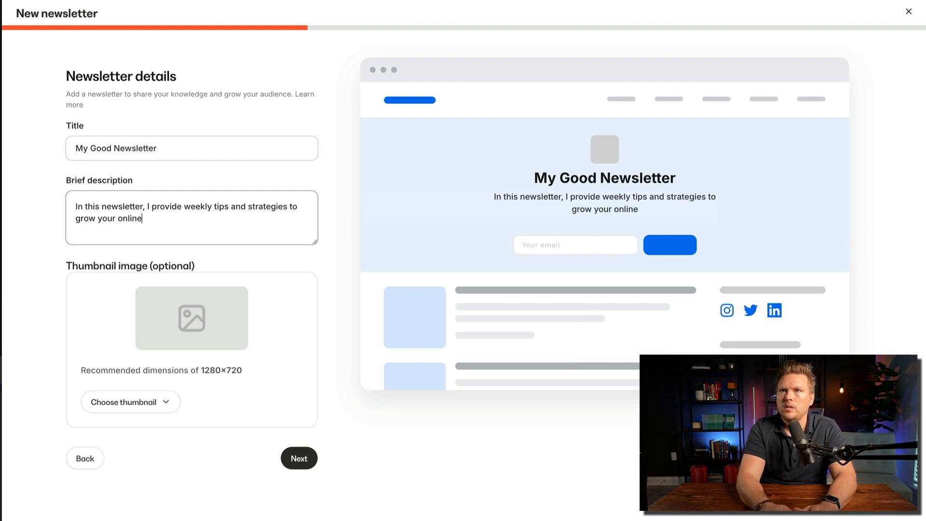
{"action": "type", "text": " business."}
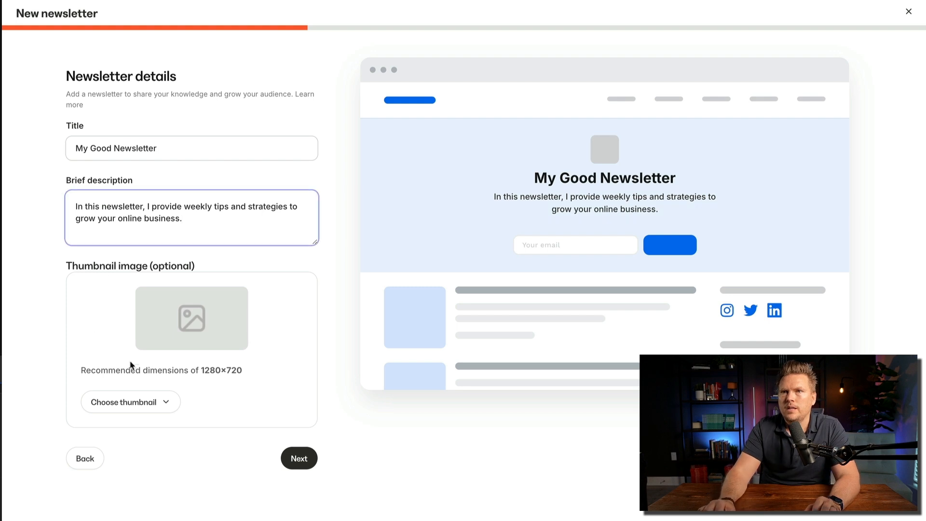
Upload the Six-Figure Fastlane graphic as the newsletter's thumbnail and finish creating the newsletter without a paid tier.
{"action": "left_click", "coordinate": [159, 401]}
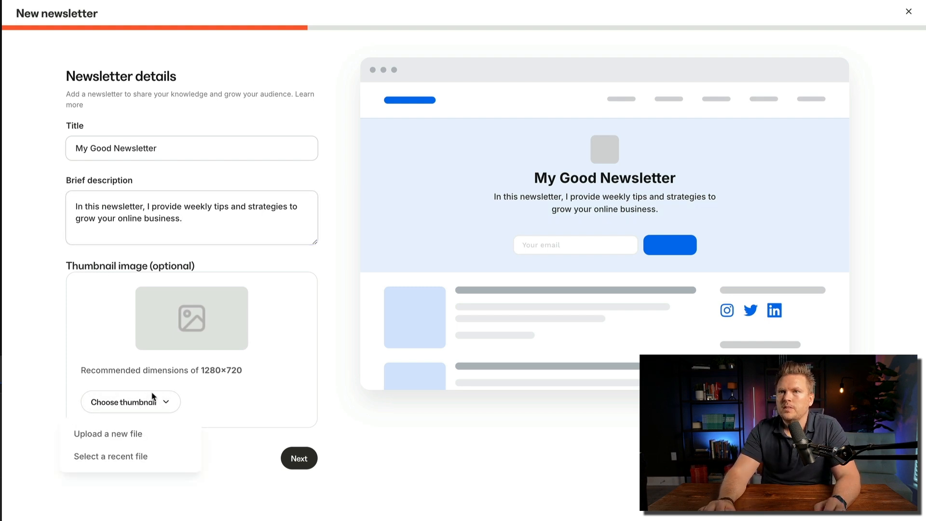
{"action": "left_click", "coordinate": [97, 434]}
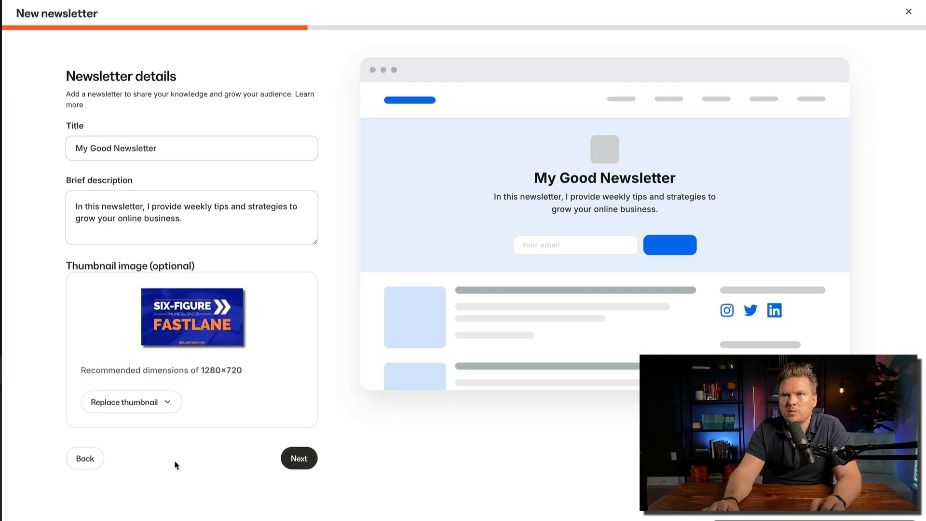
{"action": "left_click", "coordinate": [304, 459]}
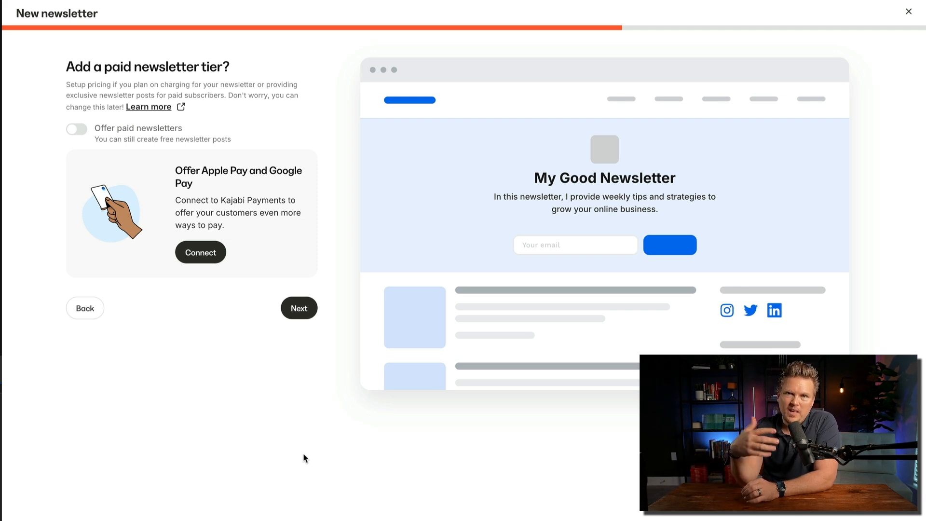
{"action": "left_click", "coordinate": [299, 307]}
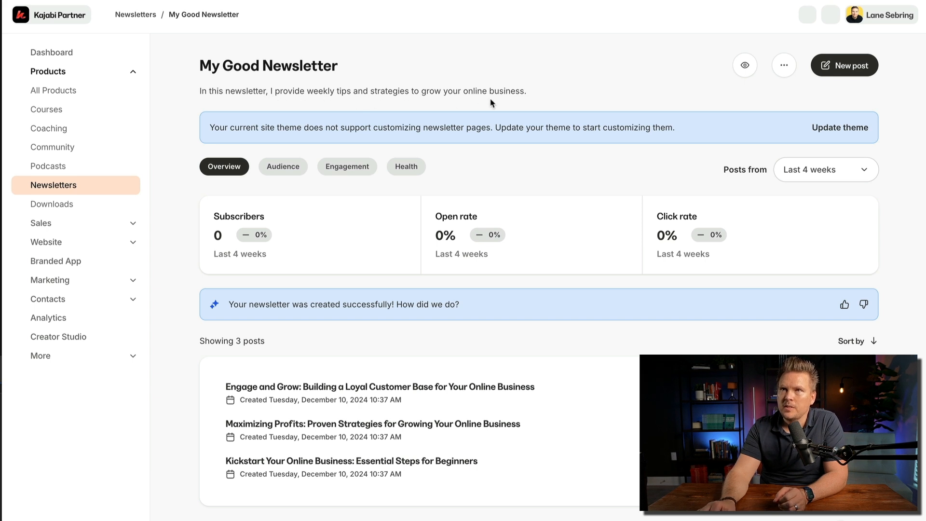
Add a new post to the newsletter titled "My First Newsletter" with the body text "the content goes here".
{"action": "left_click", "coordinate": [832, 68]}
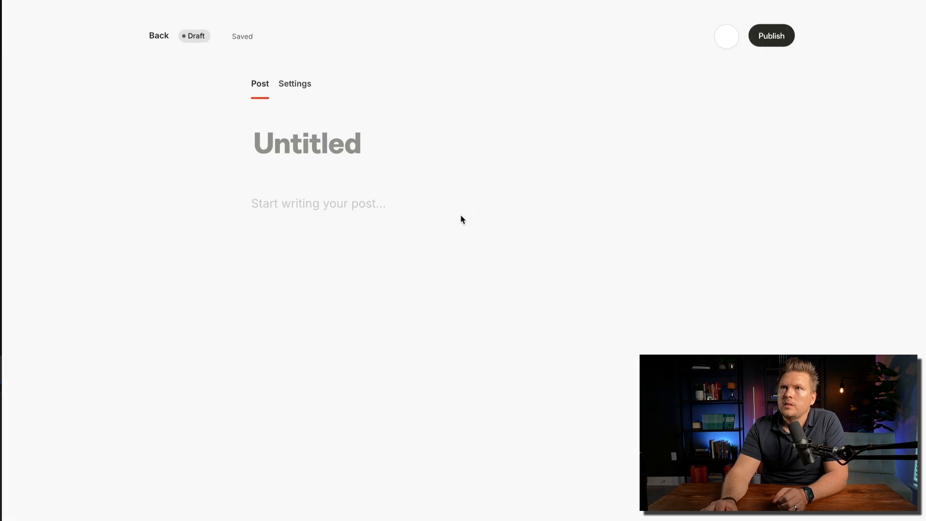
{"action": "left_click", "coordinate": [309, 152]}
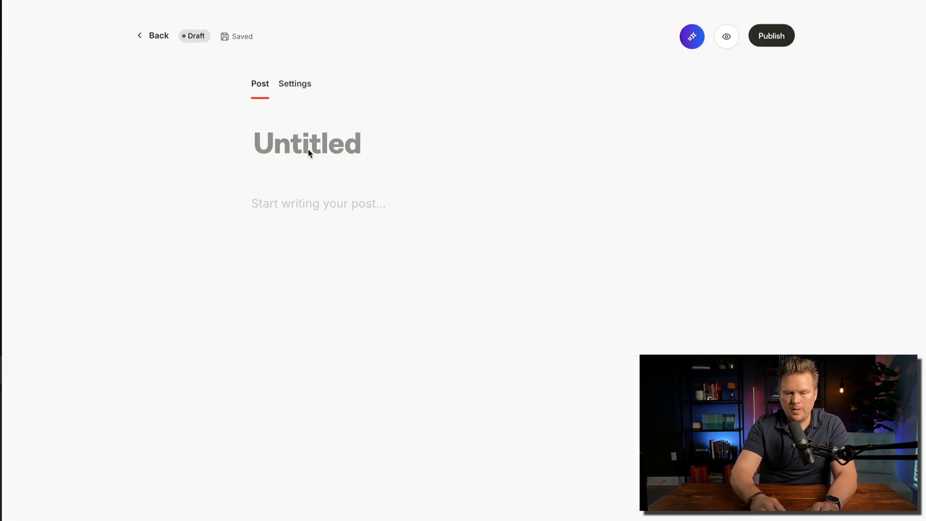
{"action": "type", "text": "My First N"}
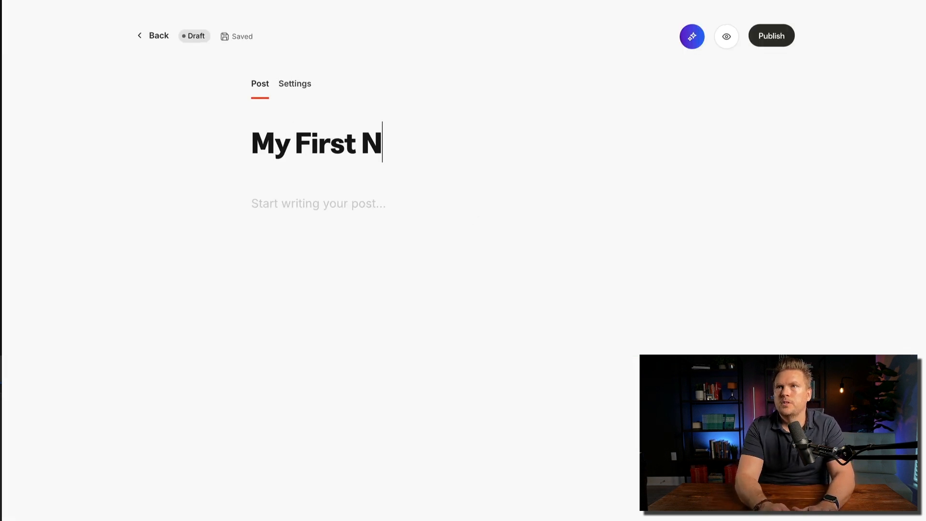
{"action": "type", "text": "ewsletter"}
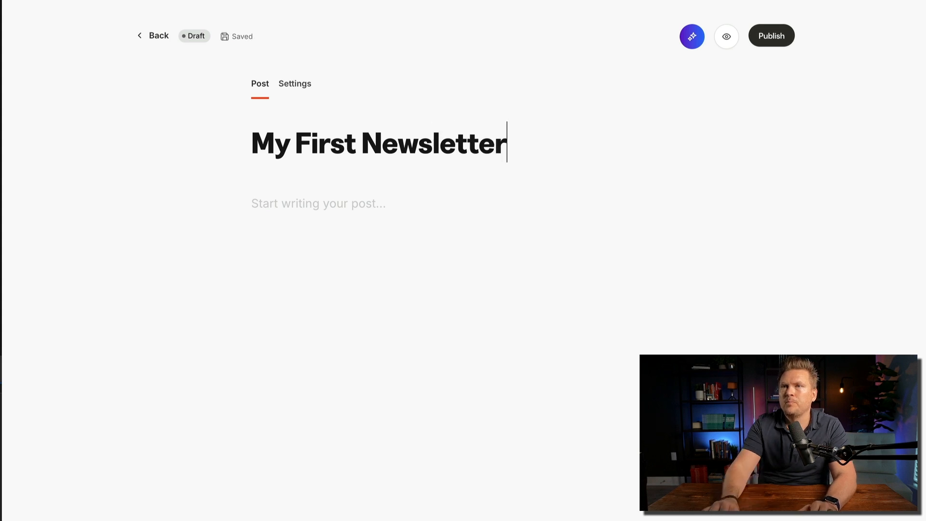
{"action": "left_click", "coordinate": [283, 209]}
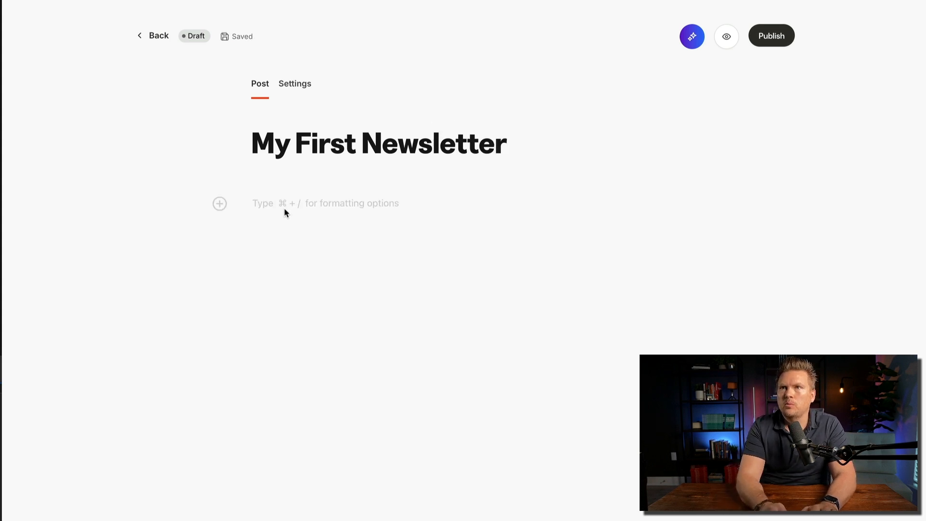
{"action": "type", "text": "the conten"}
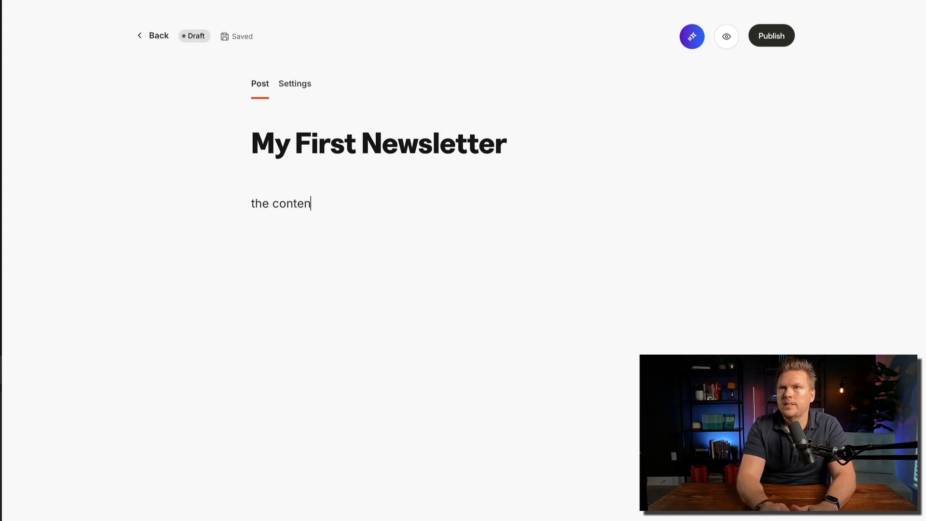
{"action": "type", "text": "t goes here"}
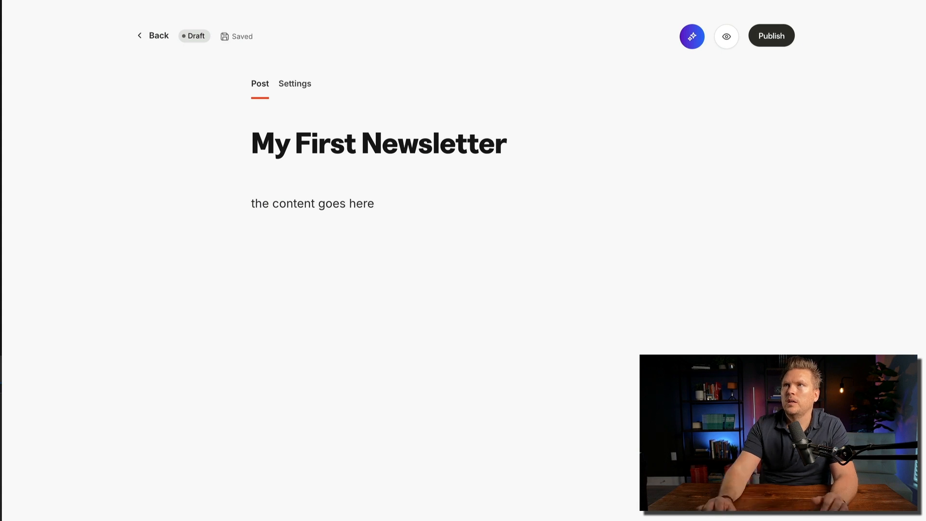
Review the new post's settings, from thumbnail and tags through SEO, comments, email and audience, and return to the newsletter overview.
{"action": "left_click", "coordinate": [296, 86]}
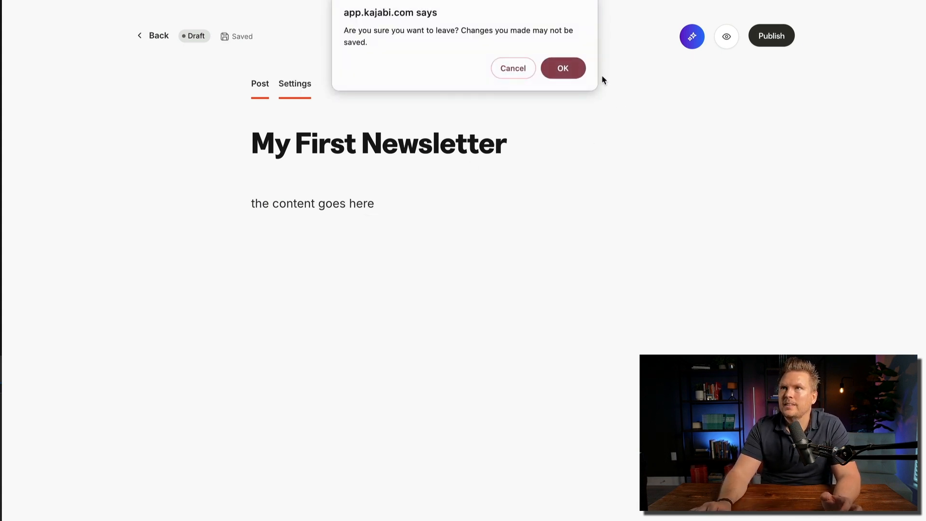
{"action": "left_click", "coordinate": [563, 70]}
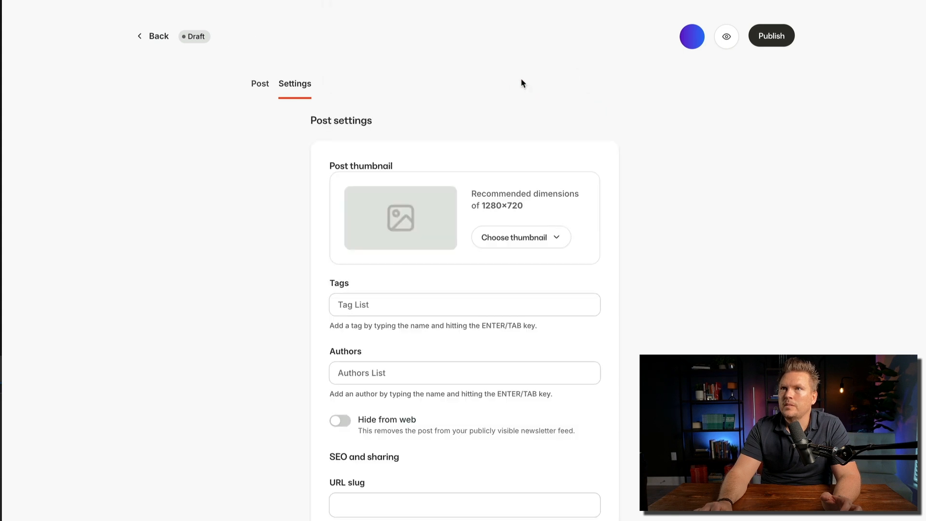
{"action": "scroll", "coordinate": [640, 296], "scroll_direction": "down", "scroll_amount": 2}
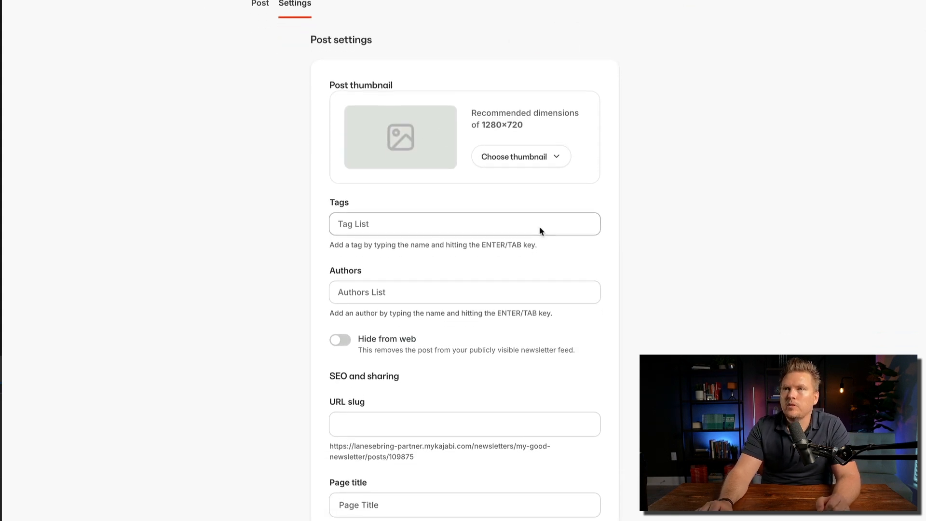
{"action": "scroll", "coordinate": [539, 229], "scroll_direction": "down", "scroll_amount": 1}
{"action": "scroll", "coordinate": [540, 231], "scroll_direction": "down", "scroll_amount": 2}
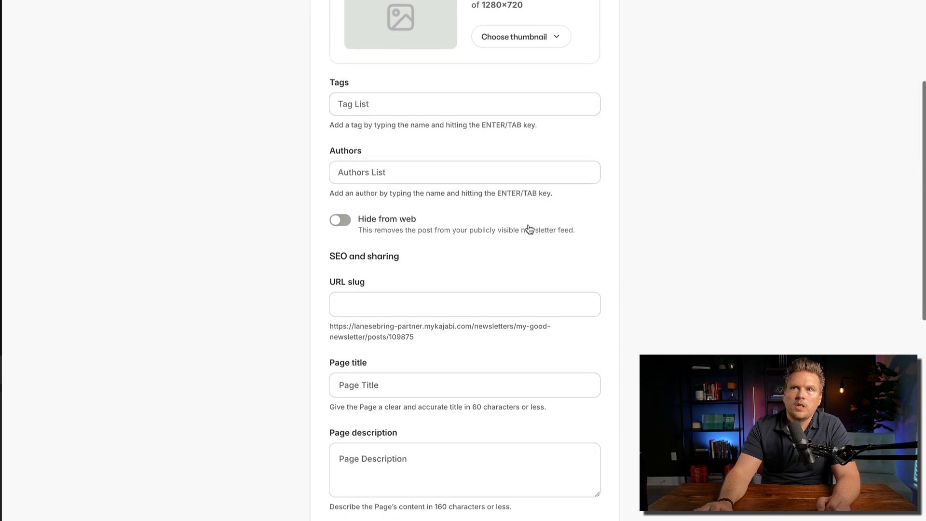
{"action": "scroll", "coordinate": [441, 202], "scroll_direction": "down", "scroll_amount": 2}
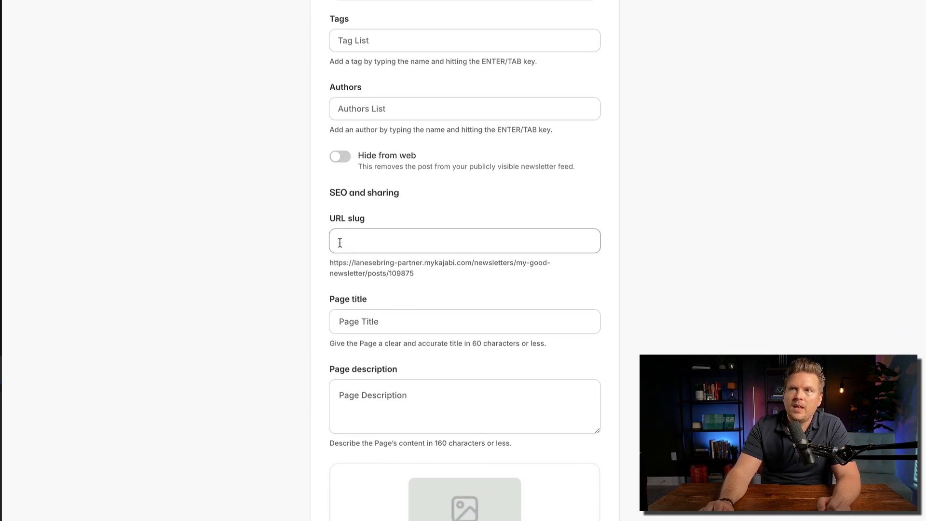
{"action": "scroll", "coordinate": [340, 242], "scroll_direction": "down", "scroll_amount": 1}
{"action": "scroll", "coordinate": [339, 242], "scroll_direction": "down", "scroll_amount": 1}
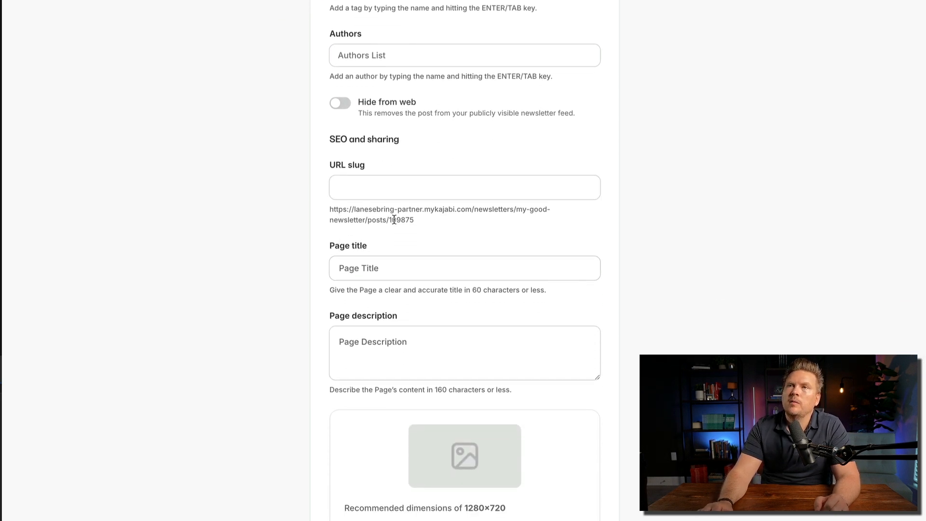
{"action": "scroll", "coordinate": [376, 207], "scroll_direction": "down", "scroll_amount": 5}
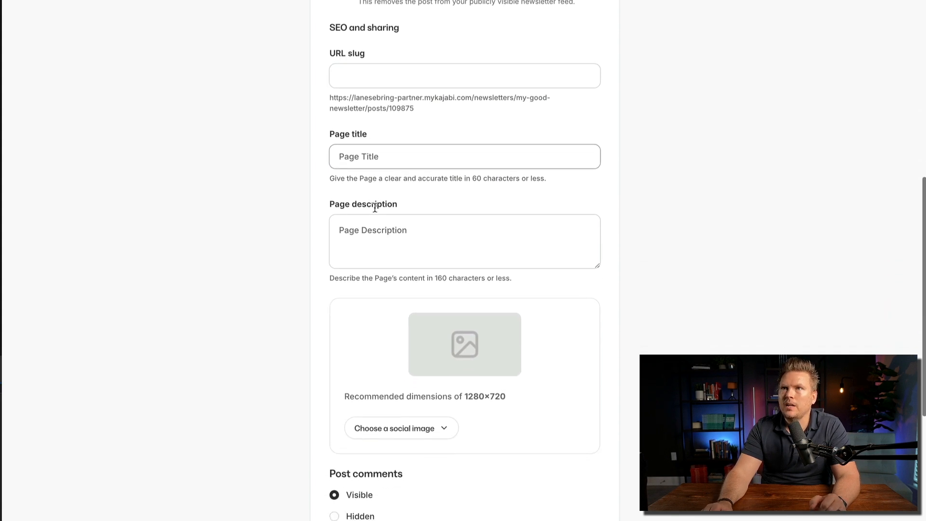
{"action": "scroll", "coordinate": [375, 207], "scroll_direction": "down", "scroll_amount": 8}
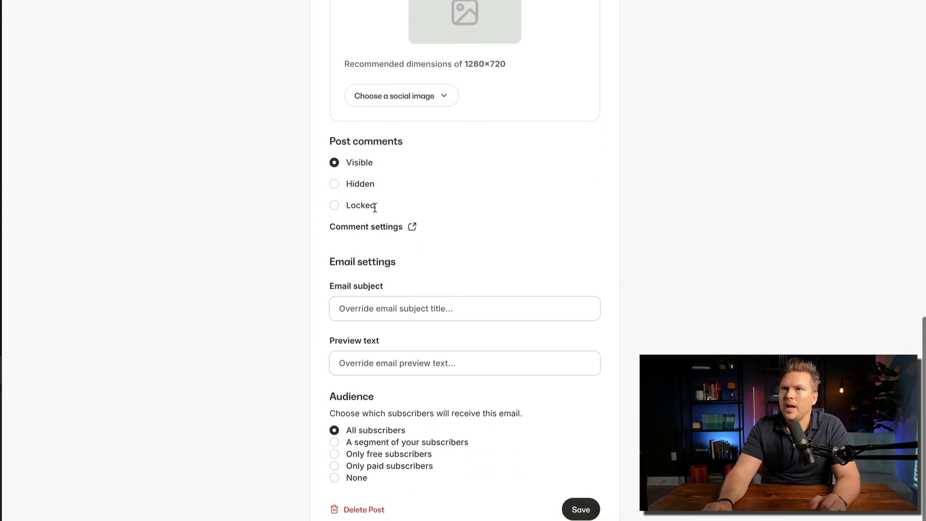
{"action": "scroll", "coordinate": [375, 211], "scroll_direction": "up", "scroll_amount": 14}
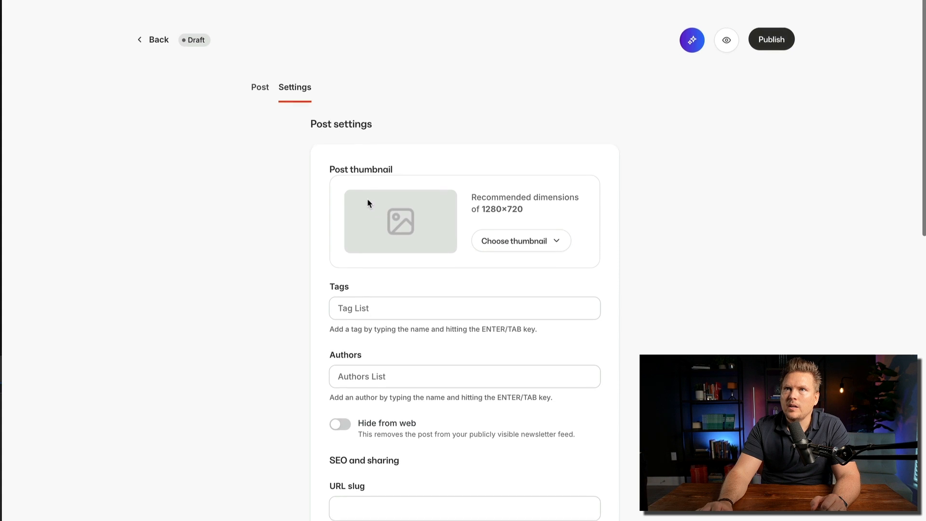
{"action": "left_click", "coordinate": [155, 39]}
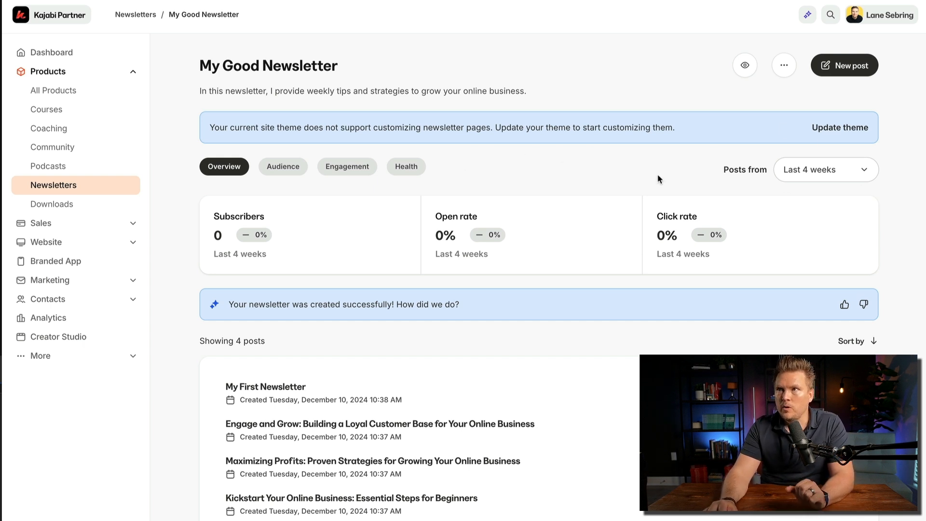
Read through the draft post "Engage and Grow: Building a Loyal Customer Base for Your Online Business" and return to the newsletter overview.
{"action": "scroll", "coordinate": [658, 178], "scroll_direction": "down", "scroll_amount": 1}
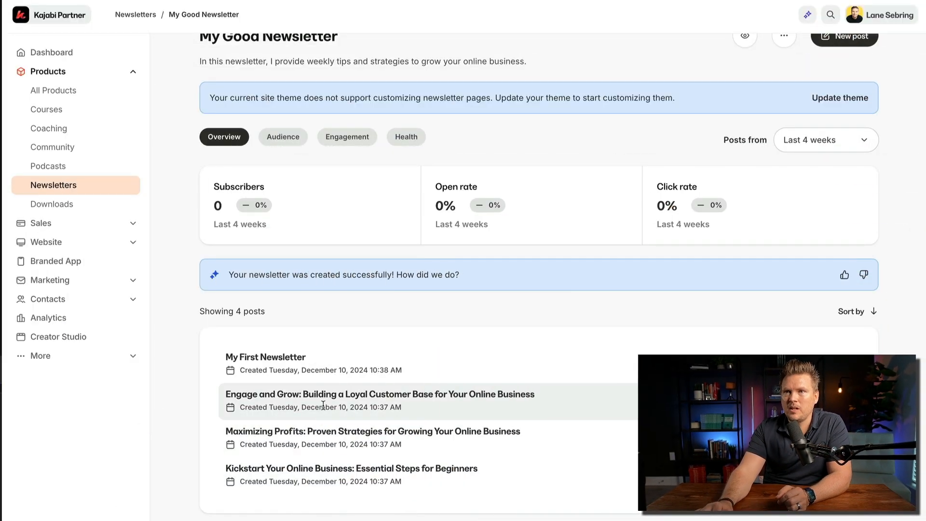
{"action": "left_click", "coordinate": [386, 398]}
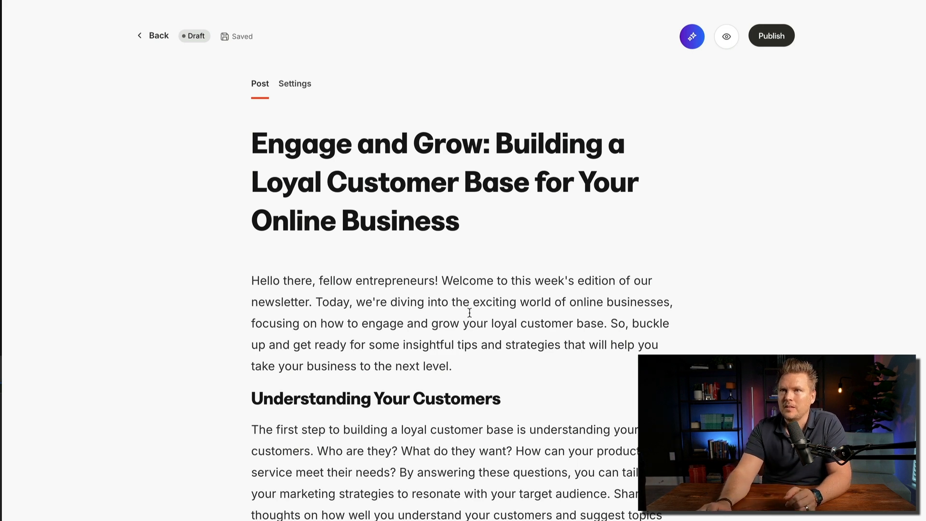
{"action": "scroll", "coordinate": [469, 312], "scroll_direction": "down", "scroll_amount": 3}
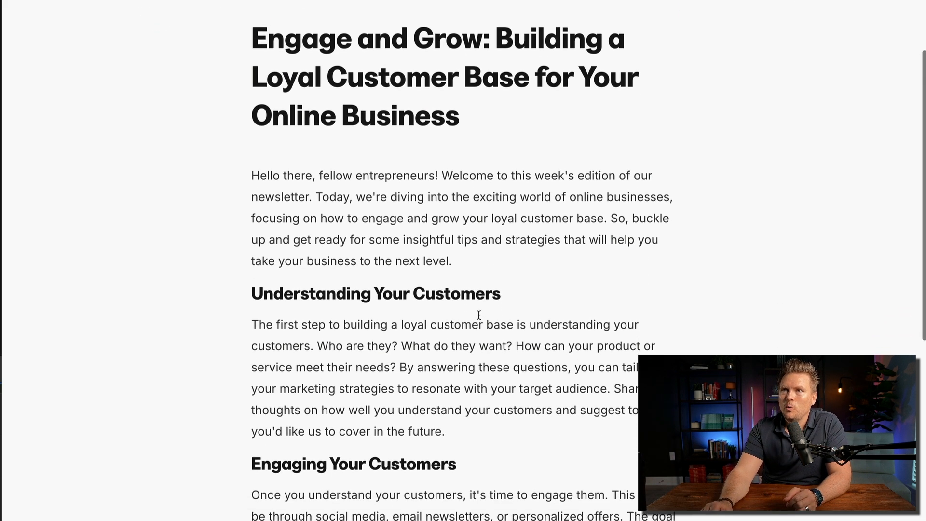
{"action": "scroll", "coordinate": [479, 315], "scroll_direction": "down", "scroll_amount": 2}
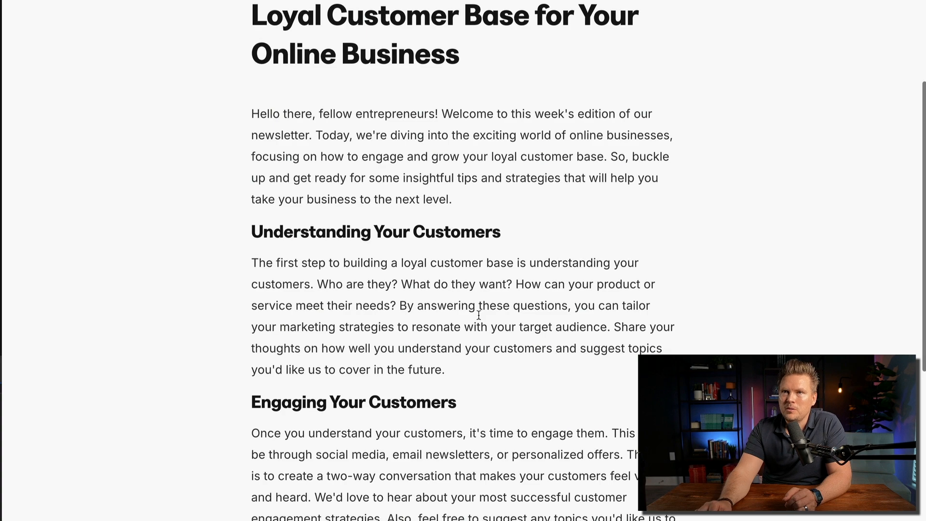
{"action": "scroll", "coordinate": [352, 358], "scroll_direction": "down", "scroll_amount": 5}
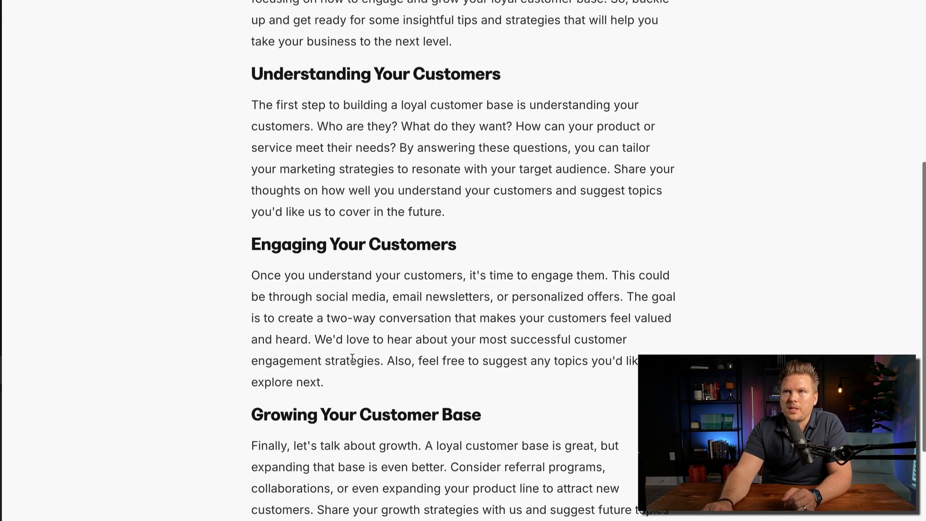
{"action": "scroll", "coordinate": [352, 358], "scroll_direction": "down", "scroll_amount": 7}
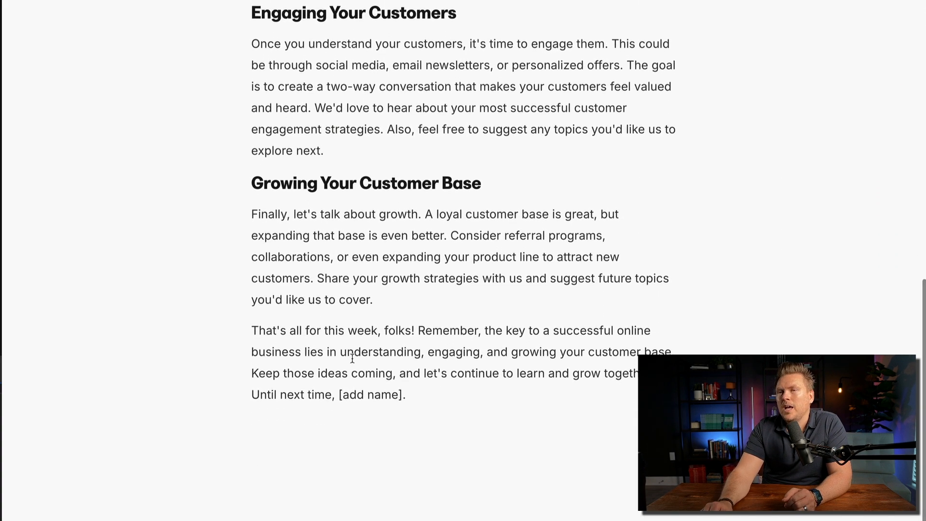
{"action": "scroll", "coordinate": [352, 359], "scroll_direction": "up", "scroll_amount": 12}
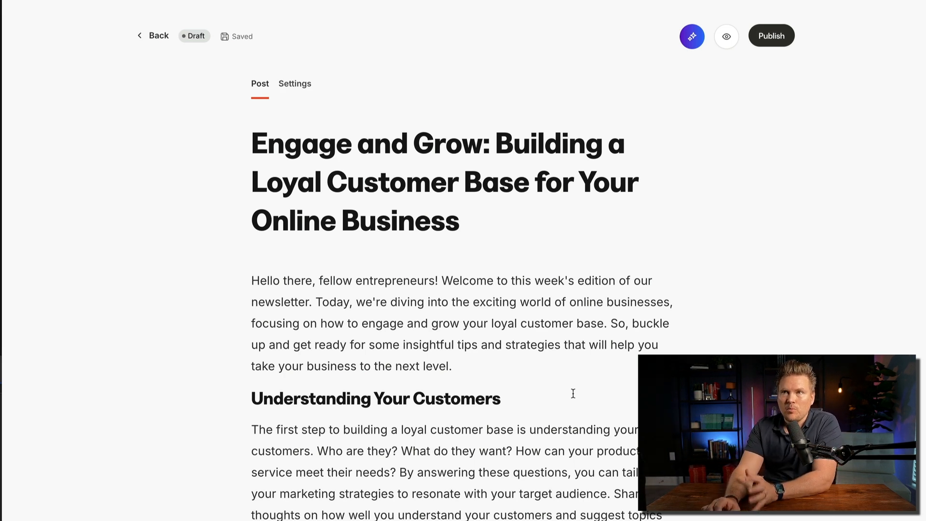
{"action": "scroll", "coordinate": [573, 393], "scroll_direction": "down", "scroll_amount": 5}
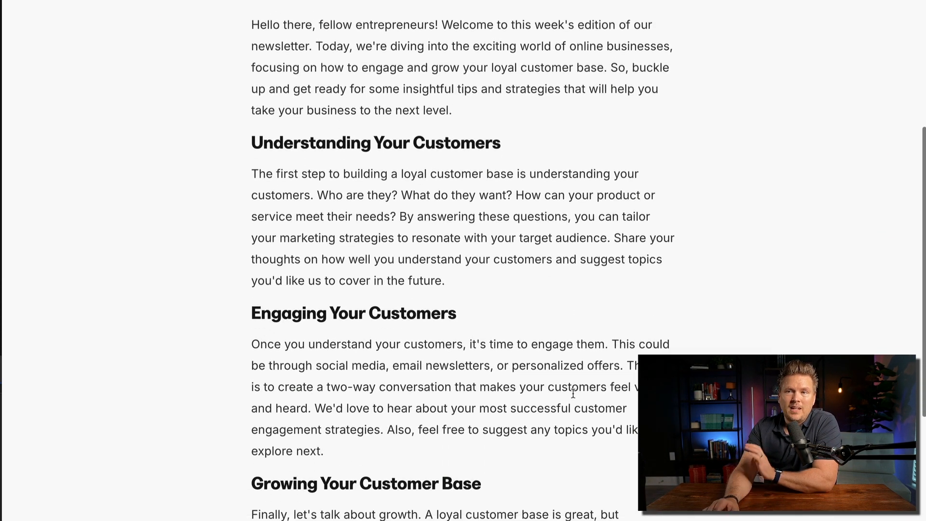
{"action": "scroll", "coordinate": [573, 393], "scroll_direction": "down", "scroll_amount": 5}
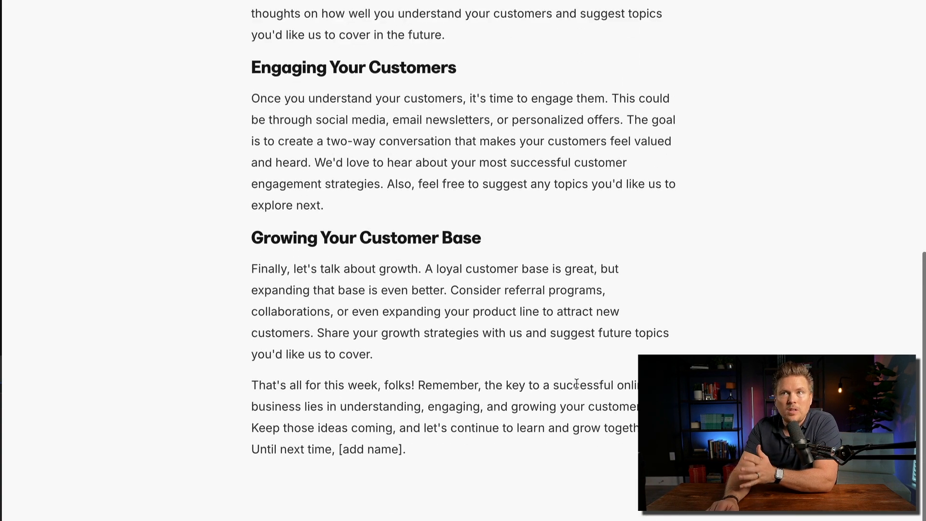
{"action": "scroll", "coordinate": [576, 383], "scroll_direction": "up", "scroll_amount": 10}
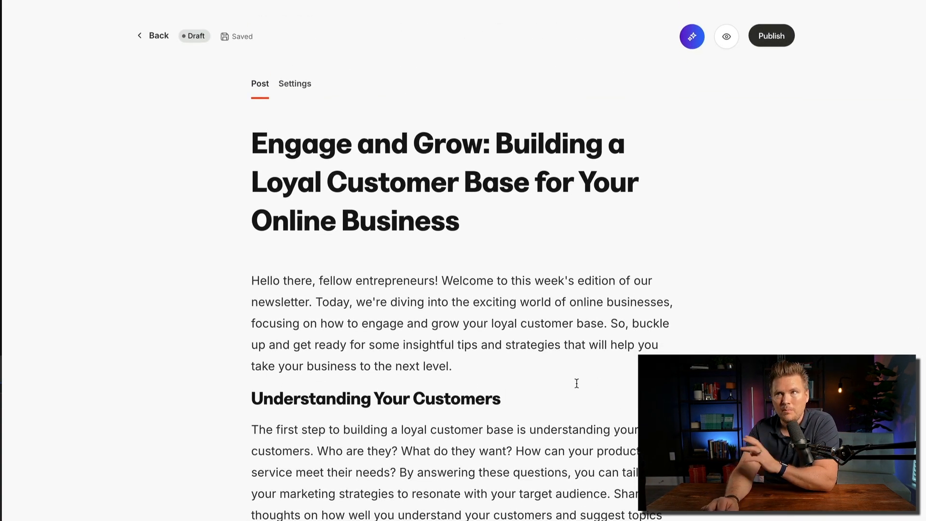
{"action": "left_click", "coordinate": [162, 39]}
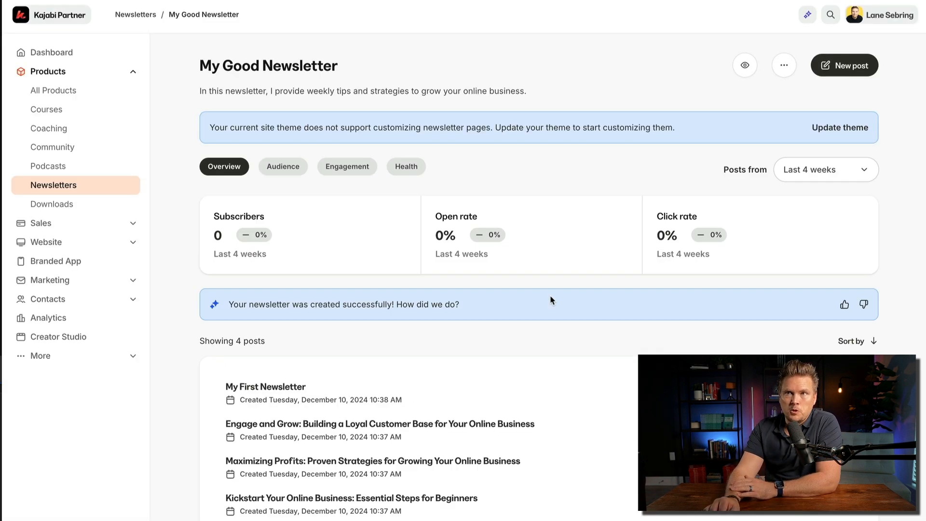
Read through the draft post "Maximizing Profits: Proven Strategies for Growing Your Online Business".
{"action": "scroll", "coordinate": [551, 299], "scroll_direction": "down", "scroll_amount": 1}
{"action": "scroll", "coordinate": [551, 300], "scroll_direction": "down", "scroll_amount": 1}
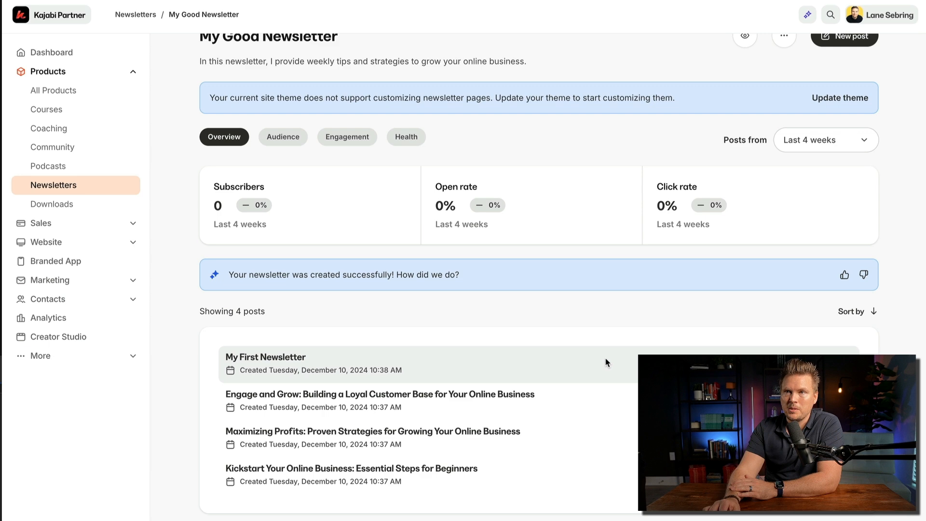
{"action": "left_click", "coordinate": [332, 433]}
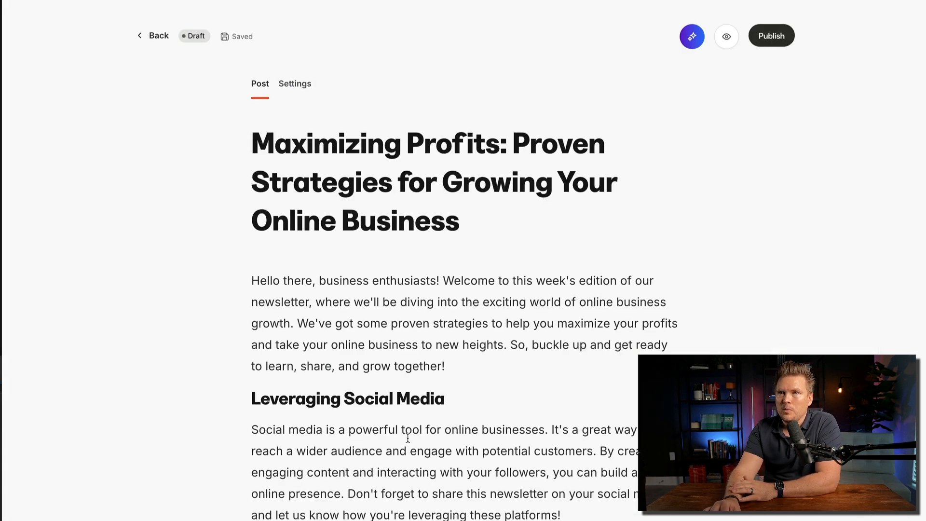
{"action": "scroll", "coordinate": [463, 261], "scroll_direction": "down", "scroll_amount": 4}
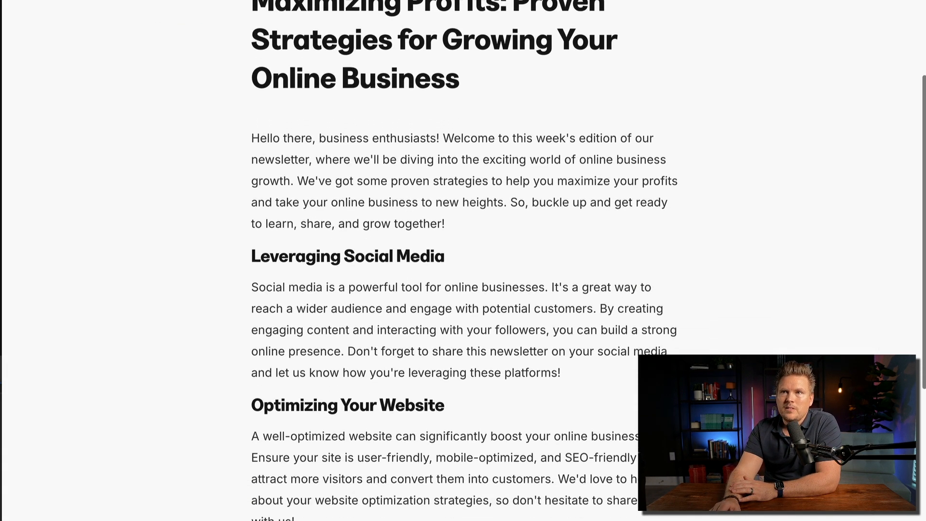
{"action": "scroll", "coordinate": [463, 260], "scroll_direction": "down", "scroll_amount": 5}
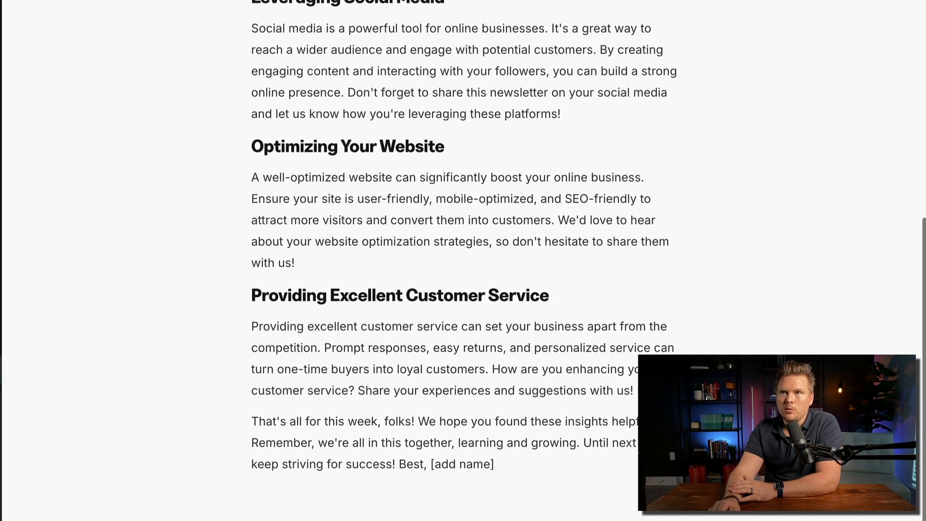
{"action": "scroll", "coordinate": [451, 195], "scroll_direction": "up", "scroll_amount": 8}
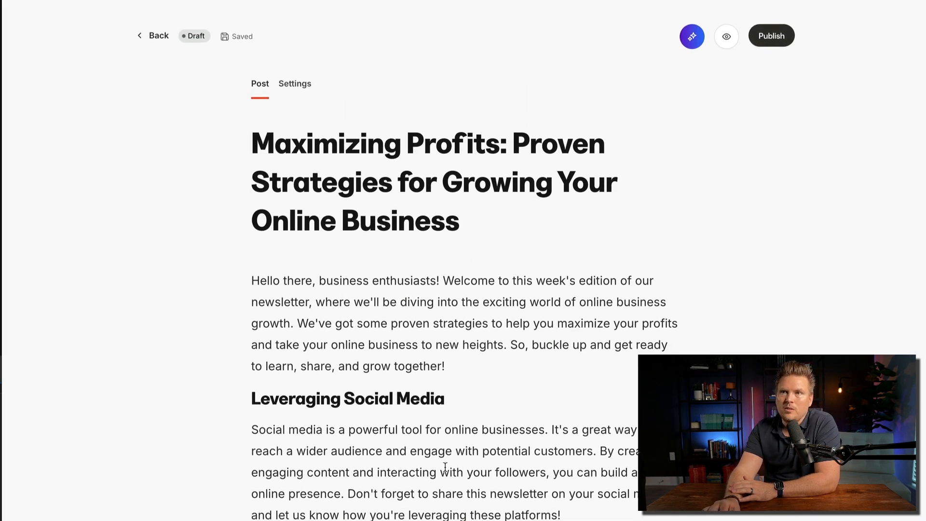
{"action": "scroll", "coordinate": [419, 441], "scroll_direction": "down", "scroll_amount": 10}
{"action": "scroll", "coordinate": [422, 445], "scroll_direction": "up", "scroll_amount": 10}
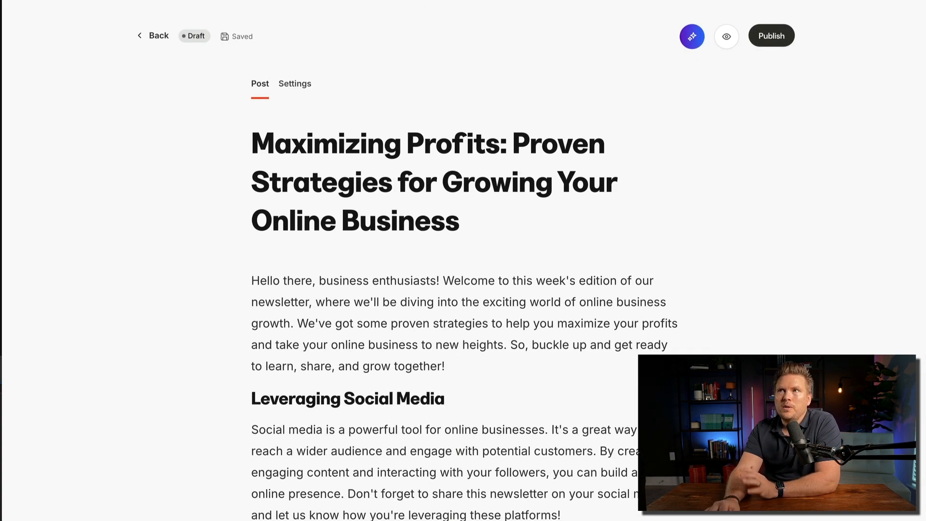
Preview the web version of the draft post and look through its content, responses section and newsletter subscription form.
{"action": "left_click", "coordinate": [728, 37]}
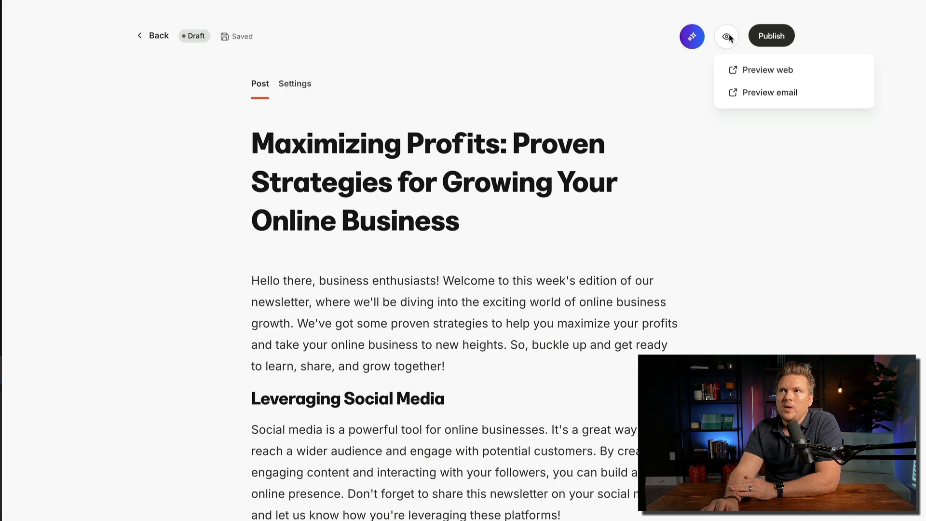
{"action": "left_click", "coordinate": [757, 77]}
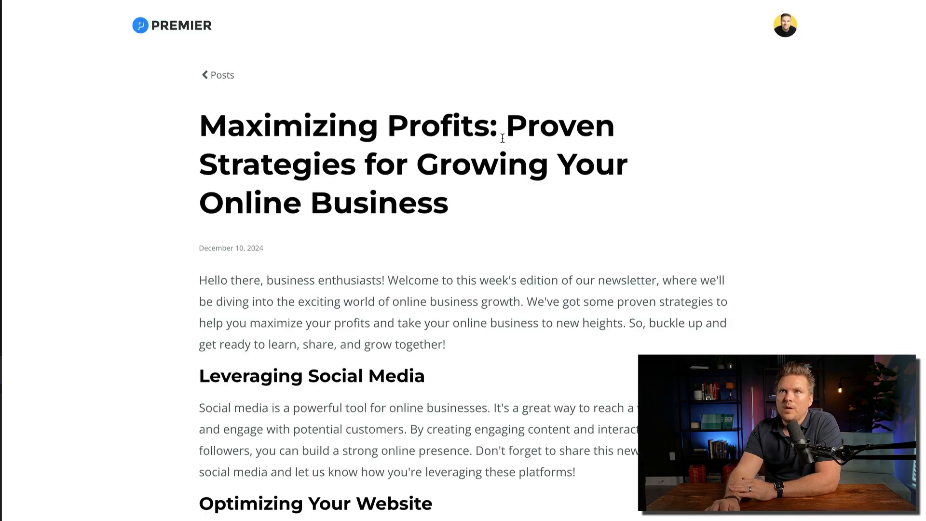
{"action": "scroll", "coordinate": [785, 310], "scroll_direction": "down", "scroll_amount": 15}
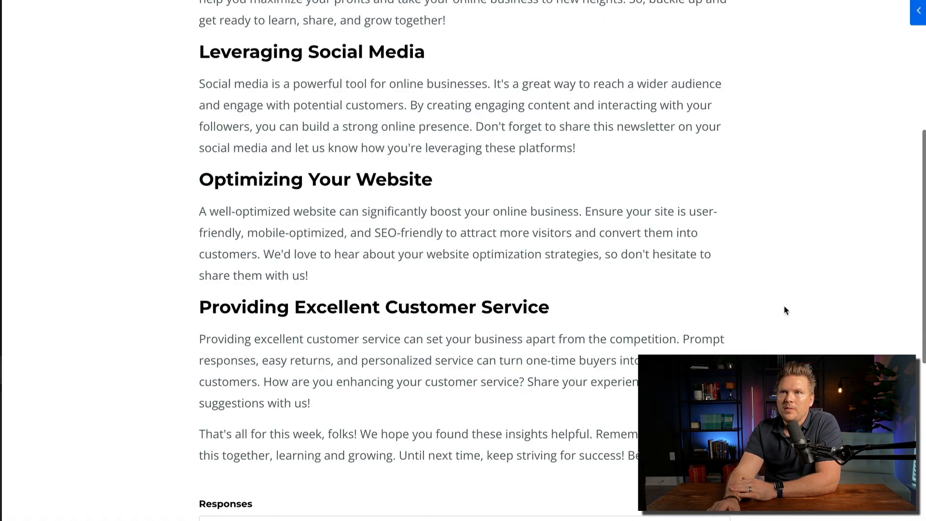
{"action": "scroll", "coordinate": [784, 309], "scroll_direction": "up", "scroll_amount": 2}
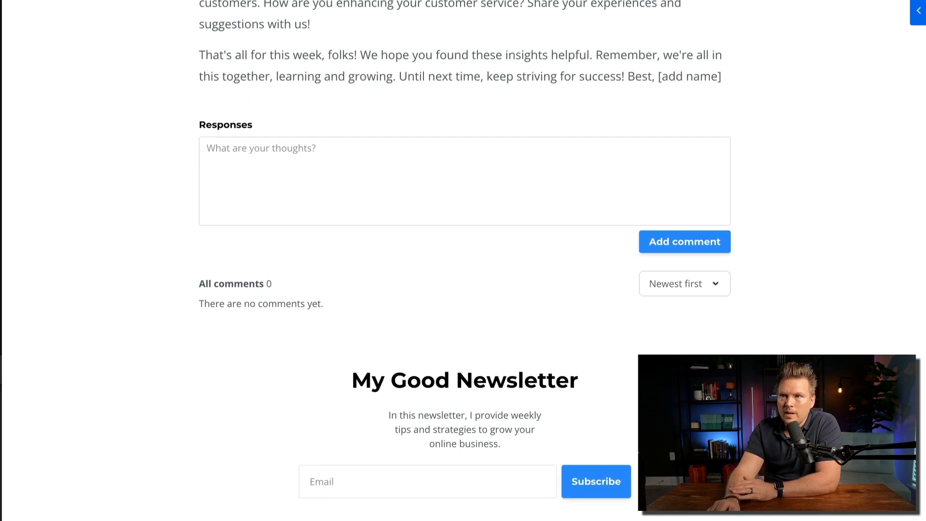
{"action": "scroll", "coordinate": [324, 401], "scroll_direction": "down", "scroll_amount": 1}
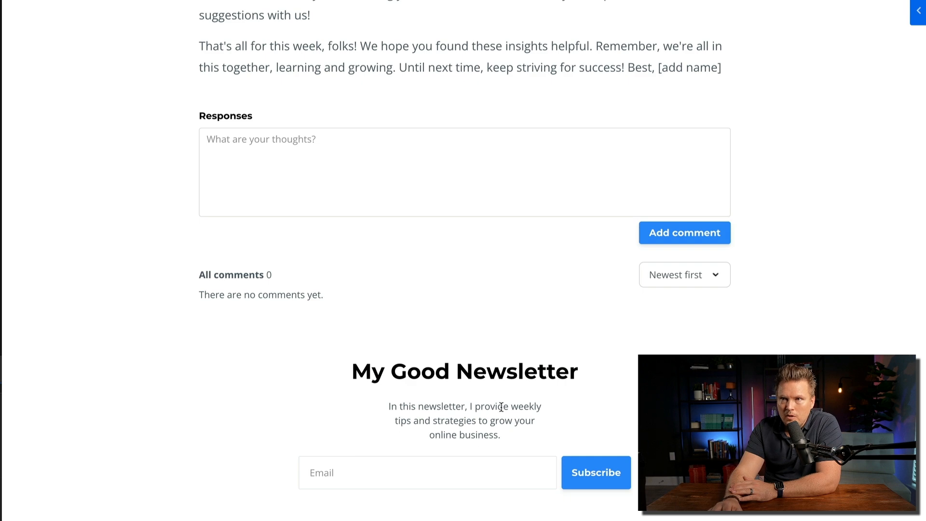
{"action": "scroll", "coordinate": [463, 260], "scroll_direction": "down", "scroll_amount": 3}
{"action": "scroll", "coordinate": [462, 260], "scroll_direction": "up", "scroll_amount": 14}
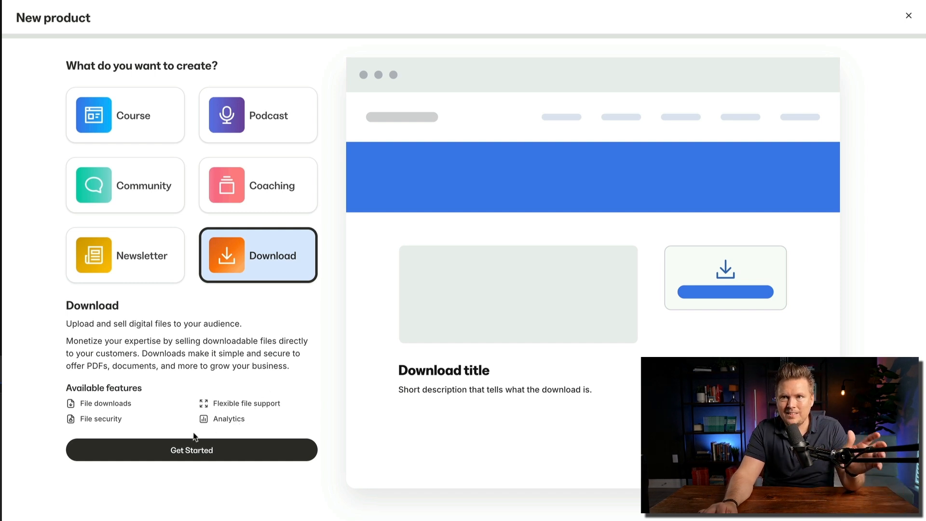
Start a new download product and title it "My Amazing Guide".
{"action": "left_click", "coordinate": [192, 450]}
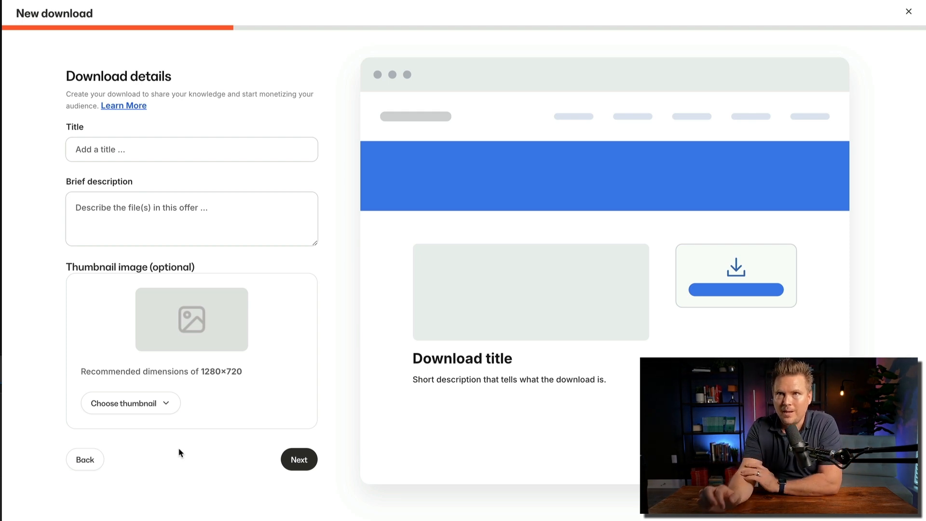
{"action": "left_click", "coordinate": [117, 151]}
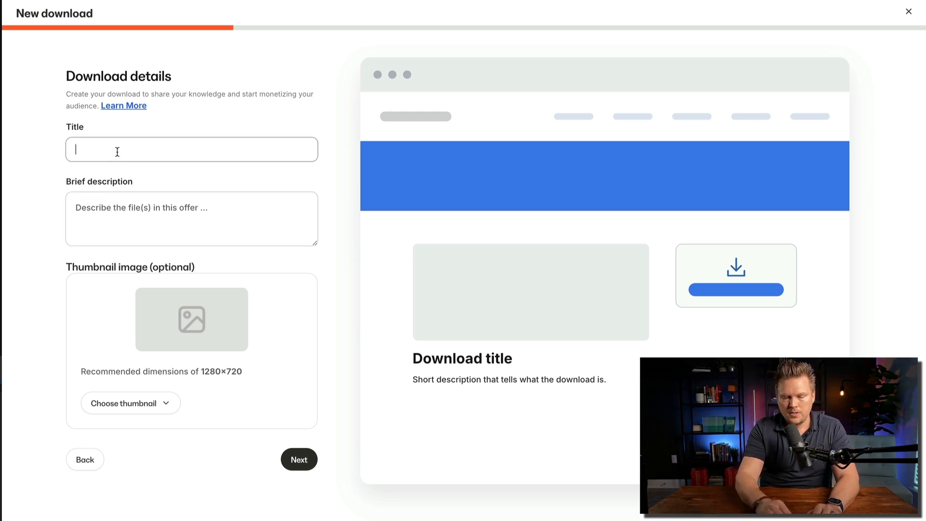
{"action": "type", "text": "My Fr"}
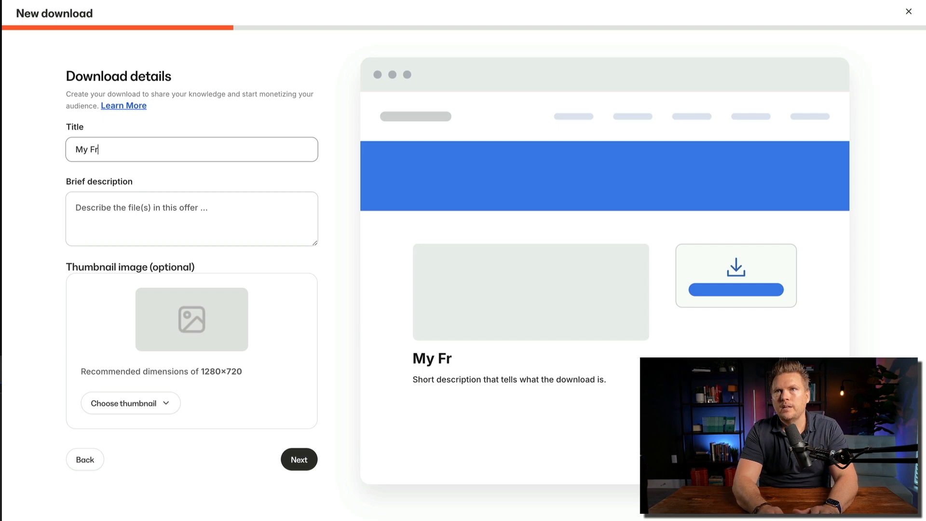
{"action": "key", "text": "BackSpace"}
{"action": "key", "text": "BackSpace"}
{"action": "type", "text": "Amazing Guide"}
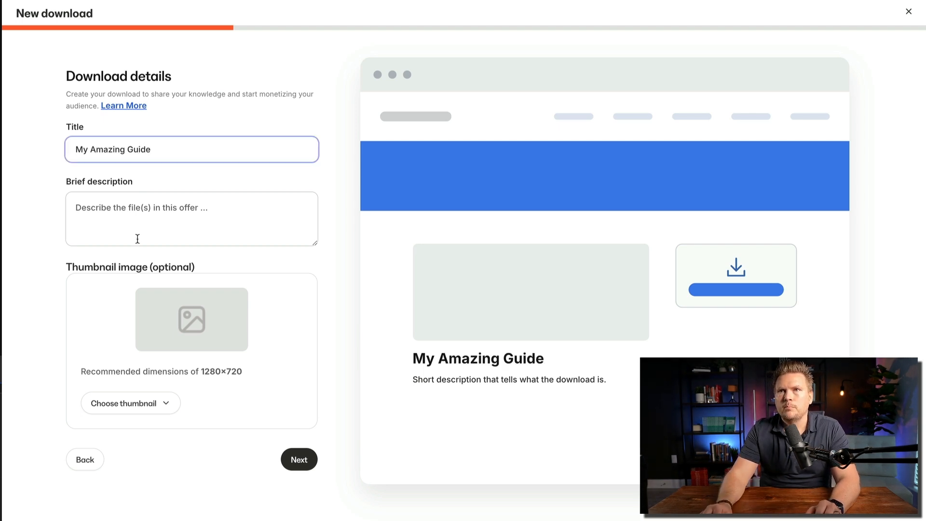
Enter "This guide will help you grow your business" as the download's brief description.
{"action": "left_click", "coordinate": [125, 214]}
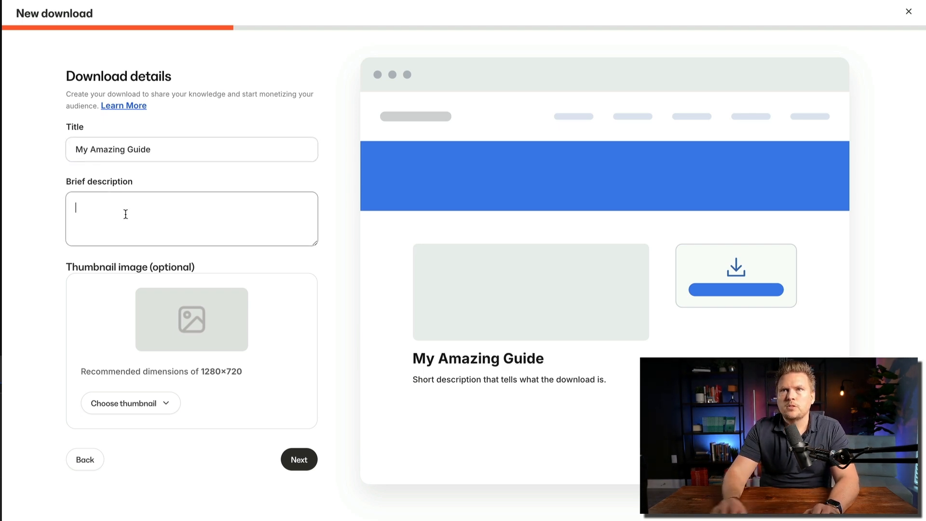
{"action": "type", "text": "This gu"}
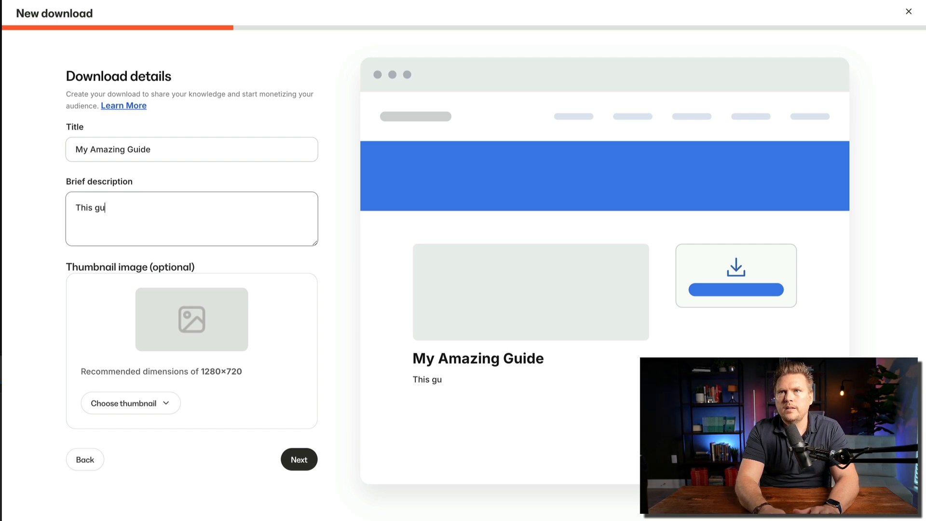
{"action": "type", "text": "ide will help you "}
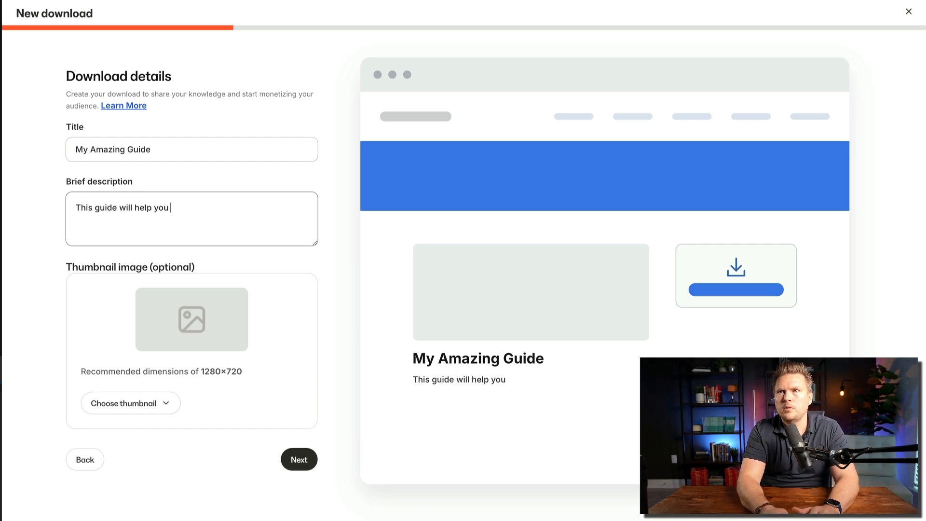
{"action": "type", "text": "grow your busi"}
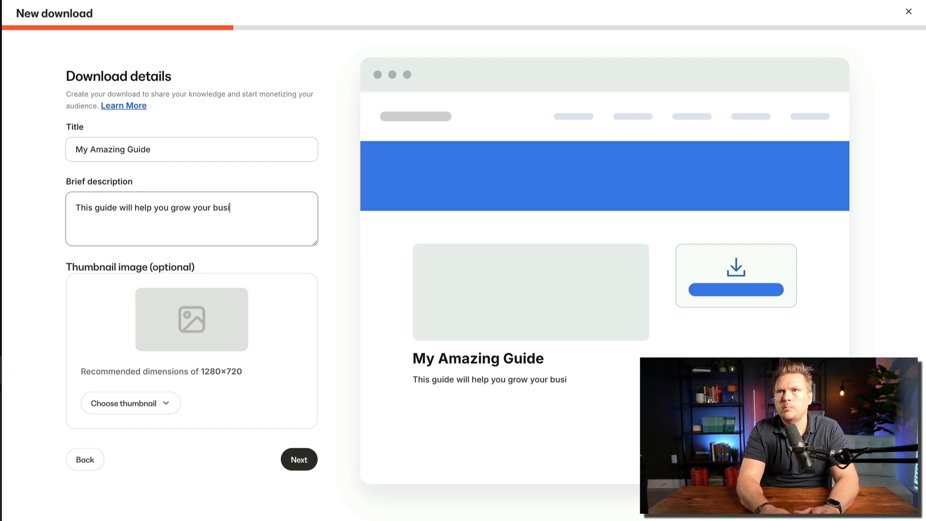
{"action": "type", "text": "ness"}
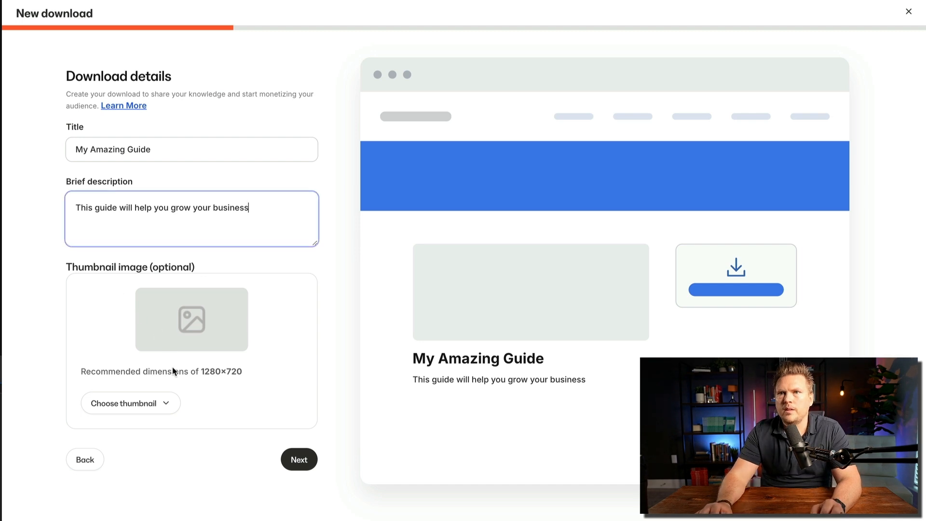
Use the recent "Six-Figure Online Business Fastlane" image as the download's thumbnail and continue to adding files.
{"action": "left_click", "coordinate": [124, 403]}
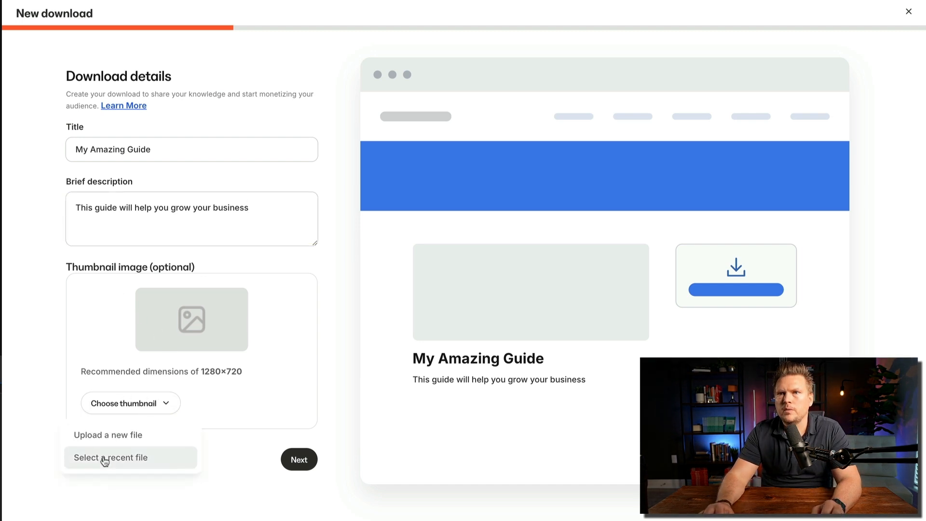
{"action": "left_click", "coordinate": [104, 458]}
{"action": "left_click", "coordinate": [236, 193]}
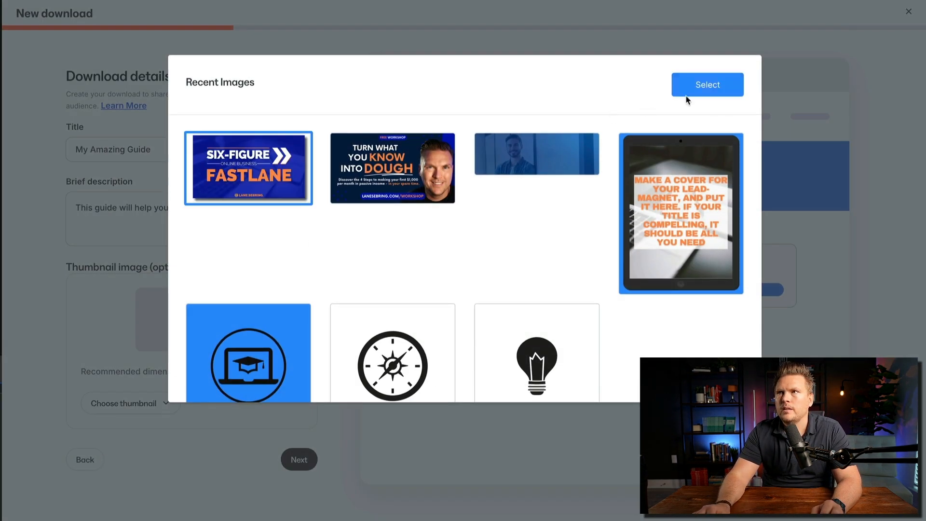
{"action": "left_click", "coordinate": [707, 85]}
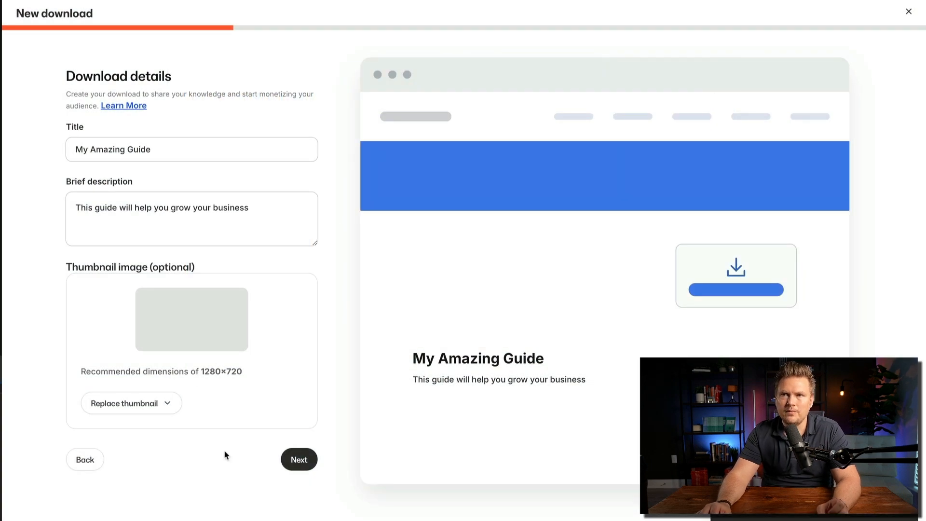
{"action": "left_click", "coordinate": [297, 460]}
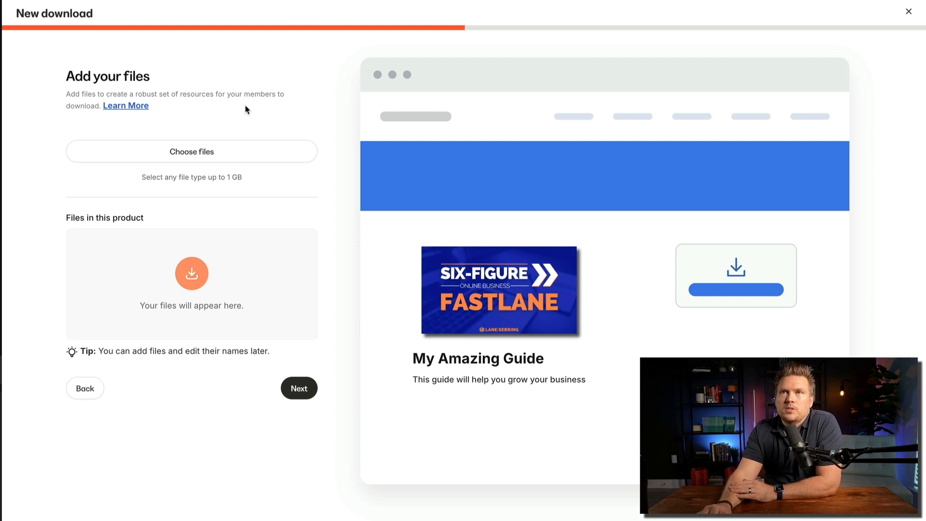
Upload Alex_Hormozi_is_wrong.jpg from the device to the download and create the product with free pricing.
{"action": "left_click", "coordinate": [197, 155]}
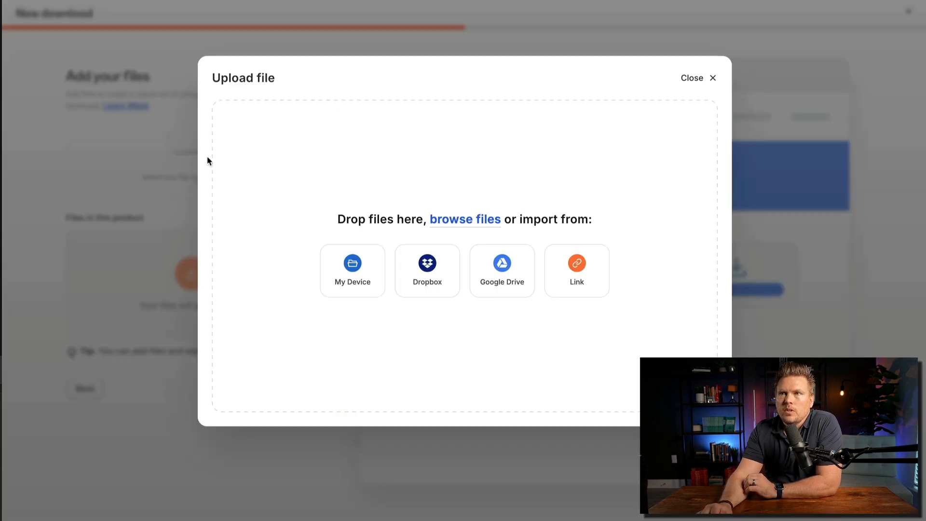
{"action": "left_click", "coordinate": [353, 272]}
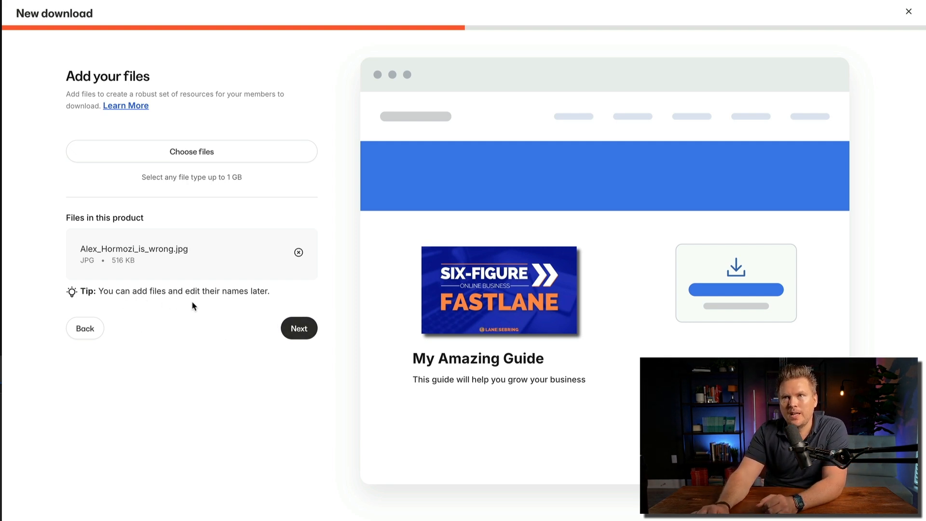
{"action": "left_click", "coordinate": [297, 329]}
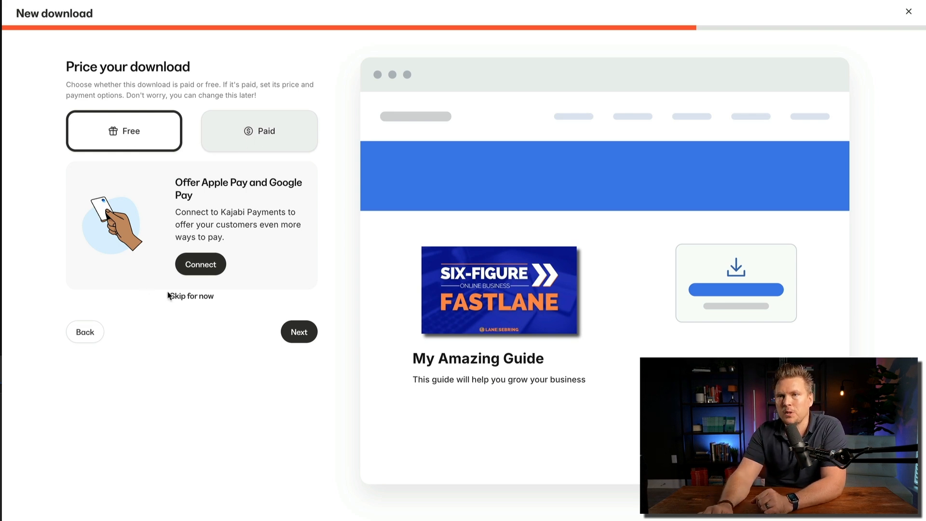
{"action": "left_click", "coordinate": [299, 332]}
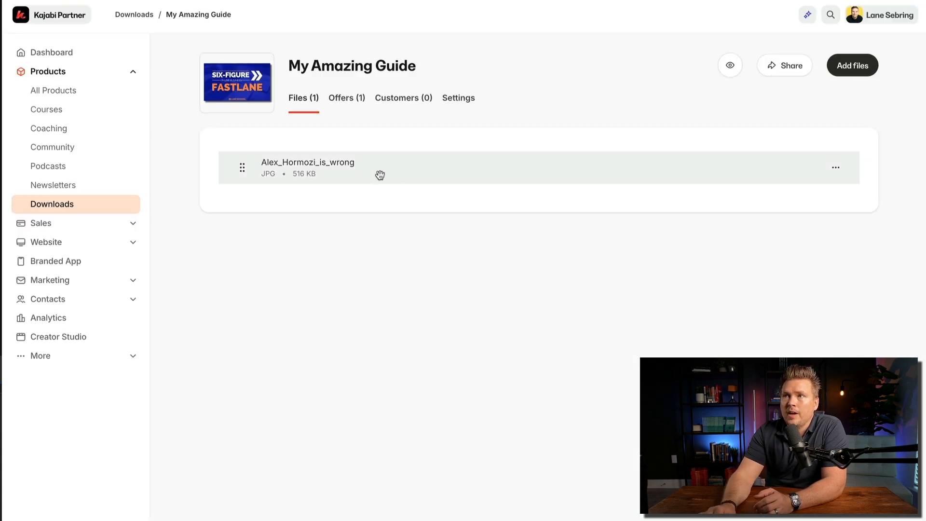
Open a preview of the "My Amazing Guide" download product.
{"action": "left_click", "coordinate": [730, 65]}
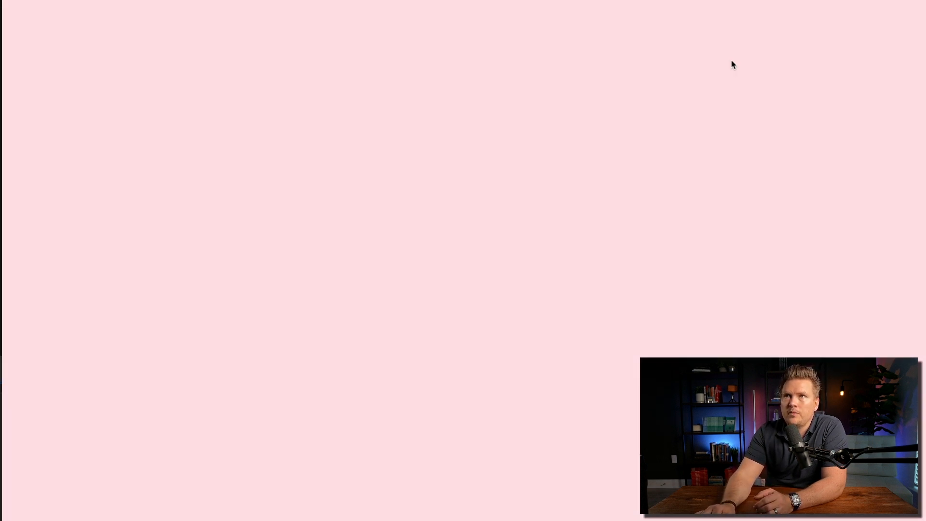